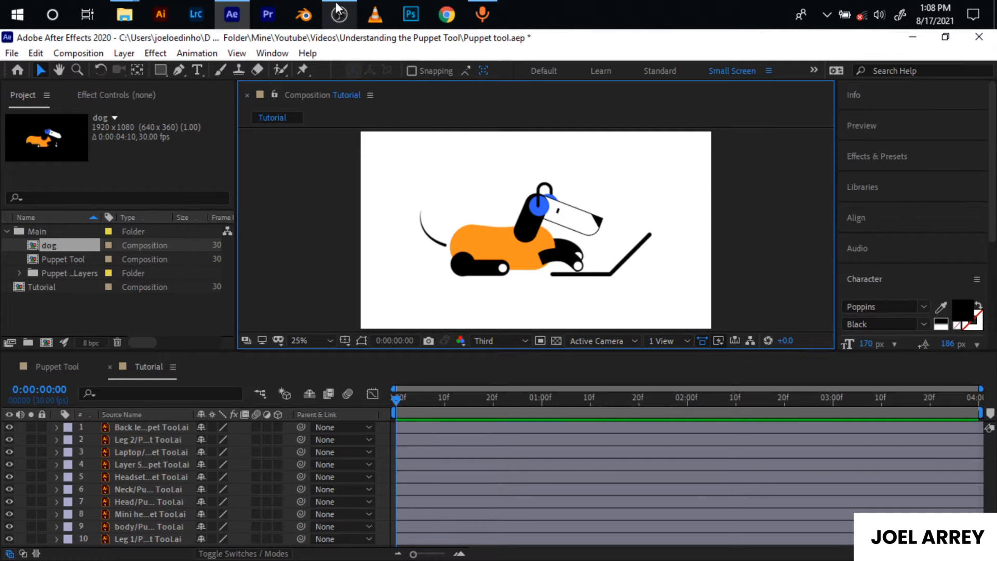
# Place three puppet position pins on the dog's tail: one at the base, one mid-tail and one at the tip
pyautogui.click(302, 68)
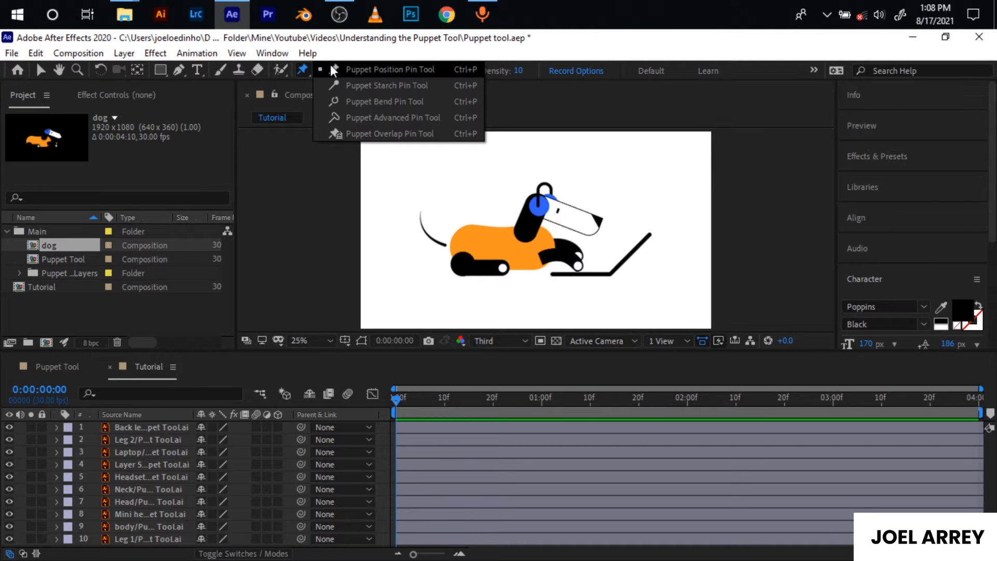
pyautogui.click(346, 71)
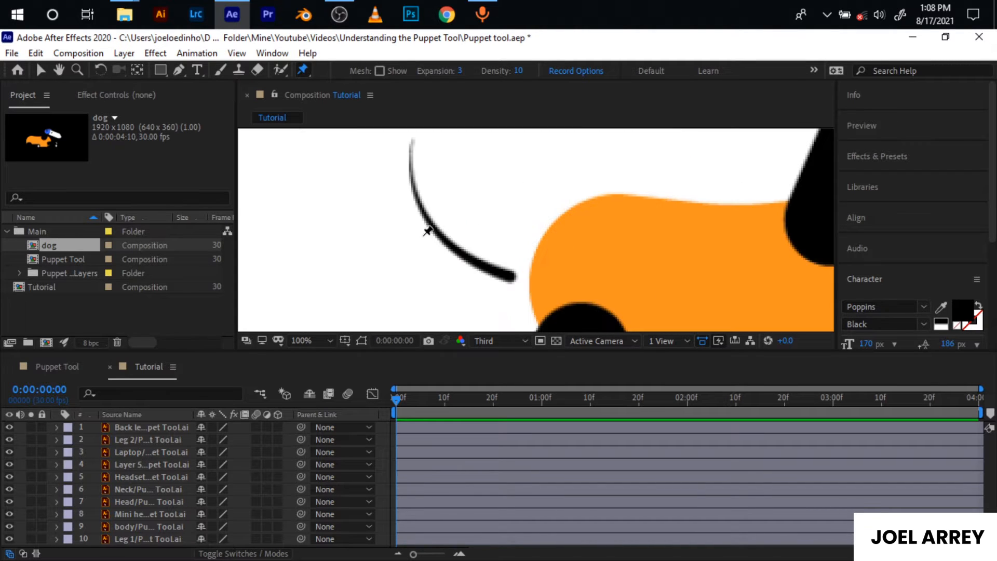
pyautogui.scroll(4, 424, 224)
pyautogui.scroll(-2, 438, 224)
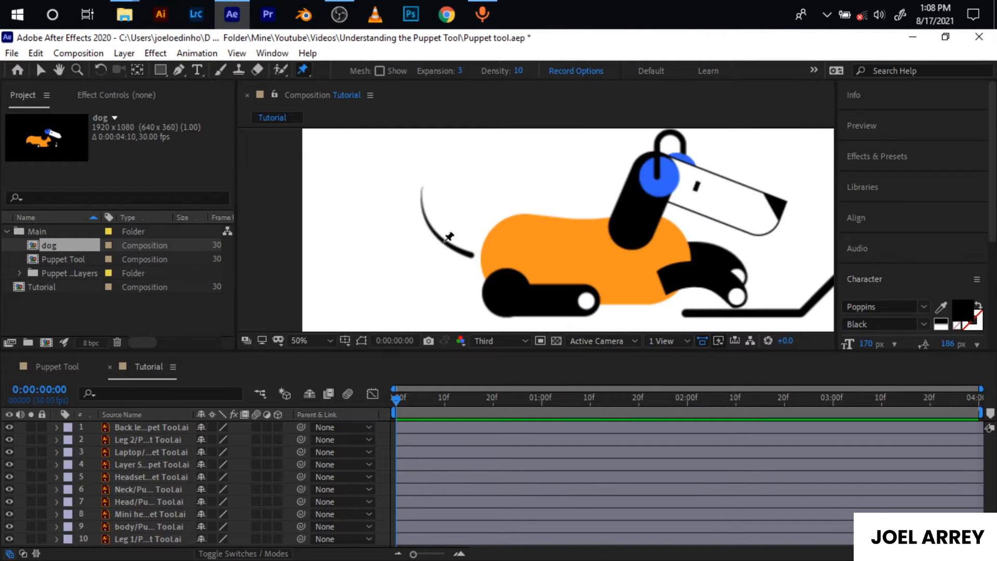
pyautogui.click(459, 228)
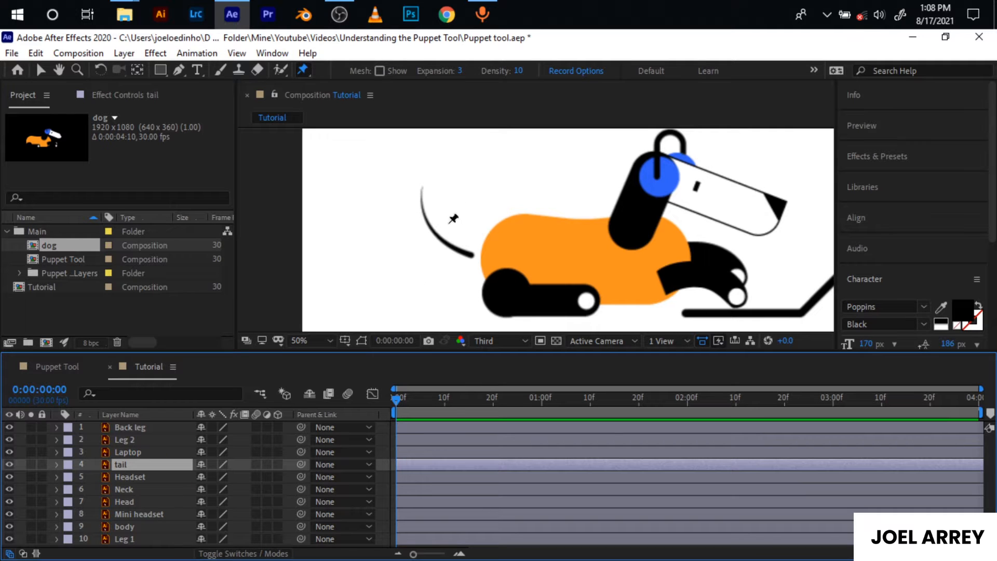
pyautogui.scroll(2, 430, 207)
pyautogui.scroll(-2, 429, 207)
pyautogui.click(471, 253)
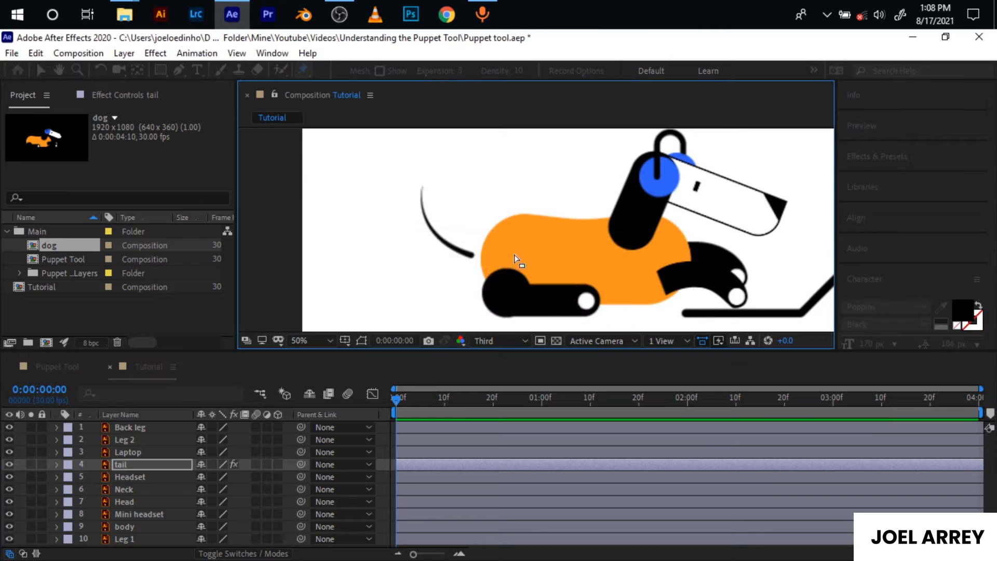
pyautogui.click(442, 238)
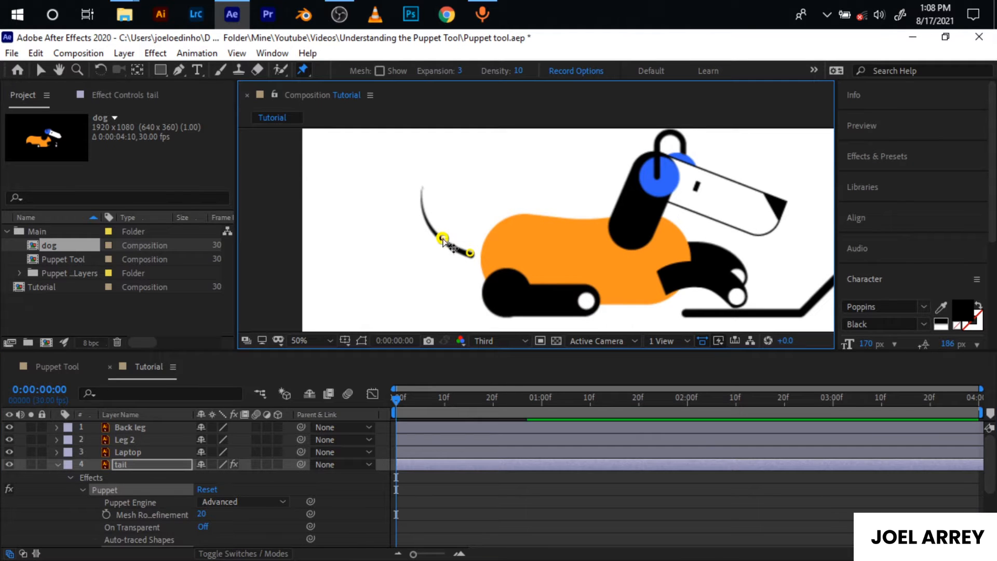
pyautogui.click(422, 193)
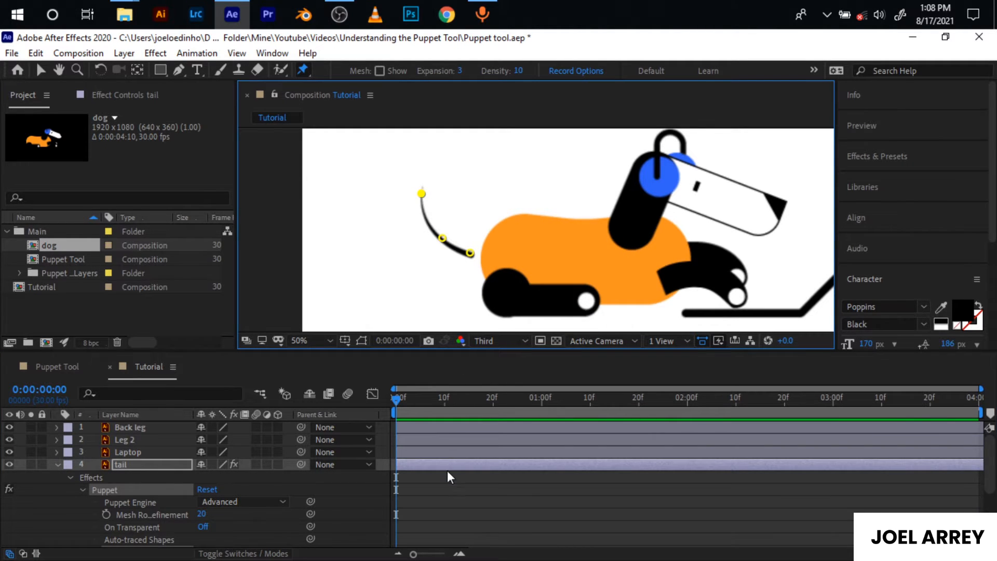
# Show the tail's pin keyframes and, at frame 20, move the tip pin inward toward the body to curl the tail
pyautogui.scroll(-3, 446, 471)
pyautogui.scroll(1, 444, 473)
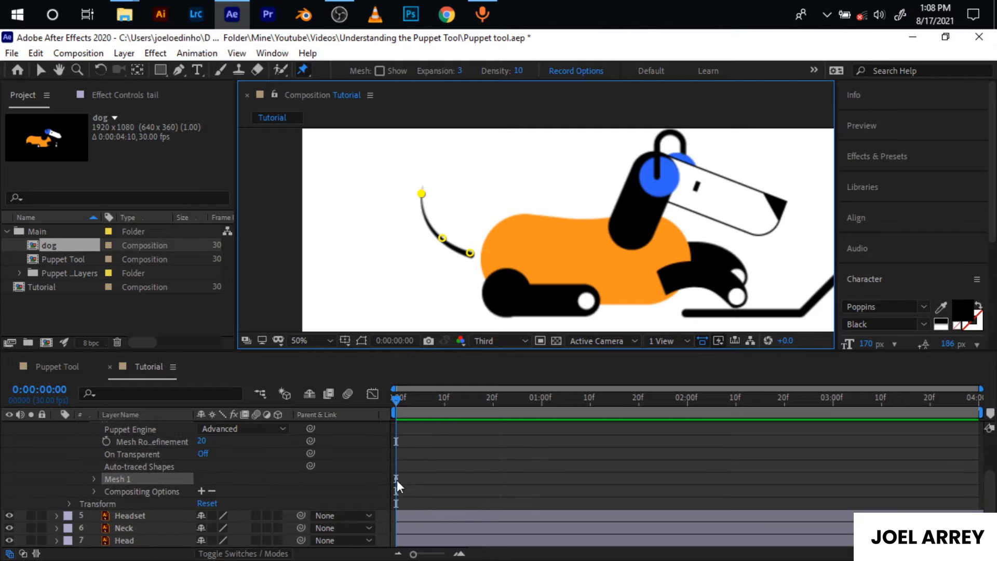
pyautogui.scroll(1, 404, 482)
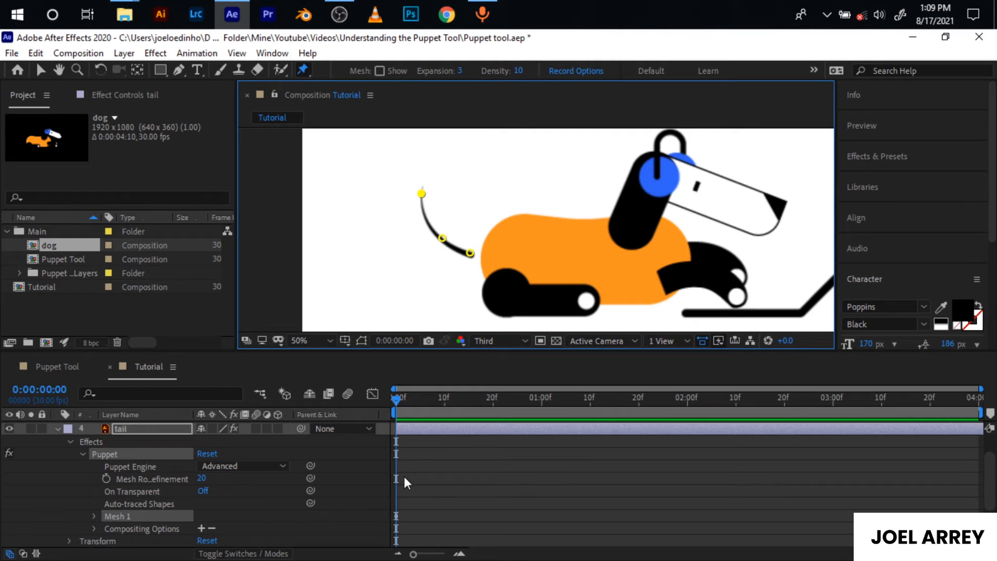
pyautogui.press('u')
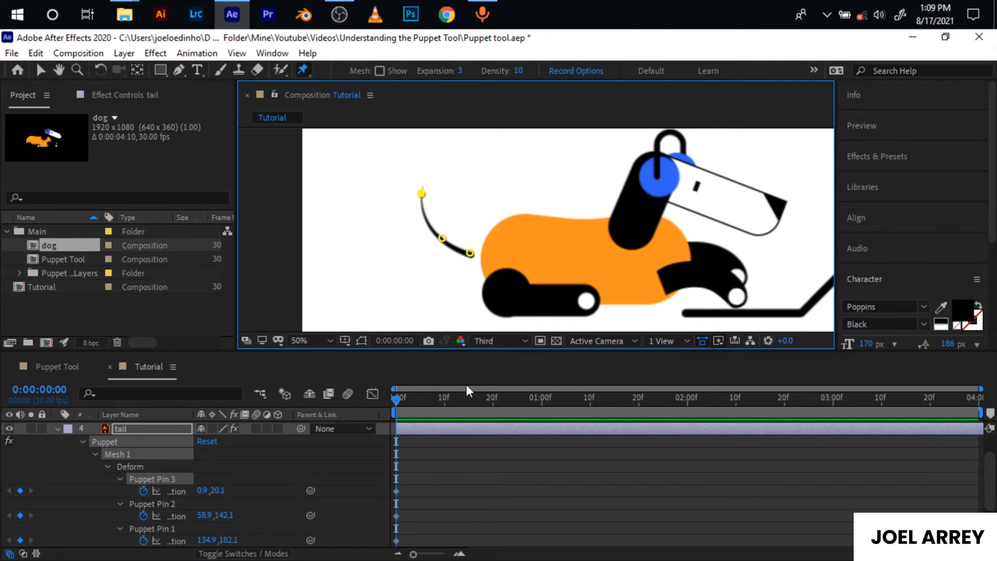
pyautogui.hotkey('shift', 'pagedown')
pyautogui.hotkey('shift', 'pagedown')
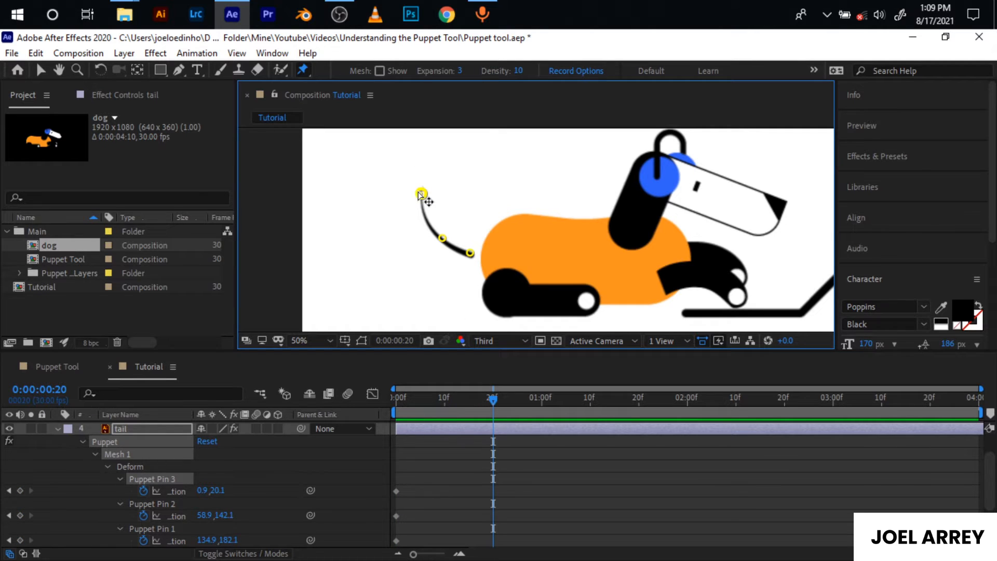
pyautogui.moveTo(419, 193); pyautogui.dragTo(460, 201)
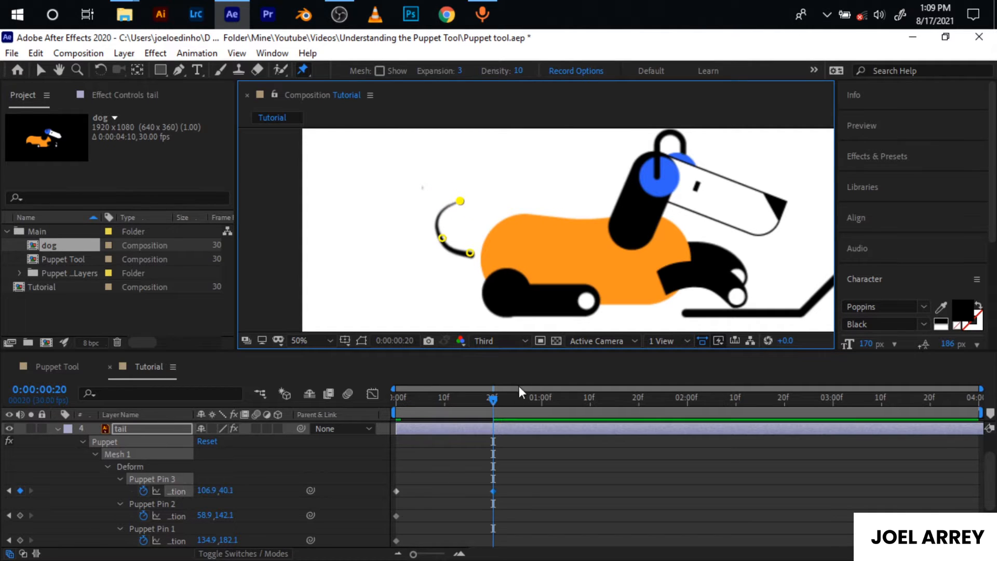
# Preview the tail's curl animation from the first frame
pyautogui.moveTo(496, 403); pyautogui.dragTo(381, 416)
pyautogui.press('space')
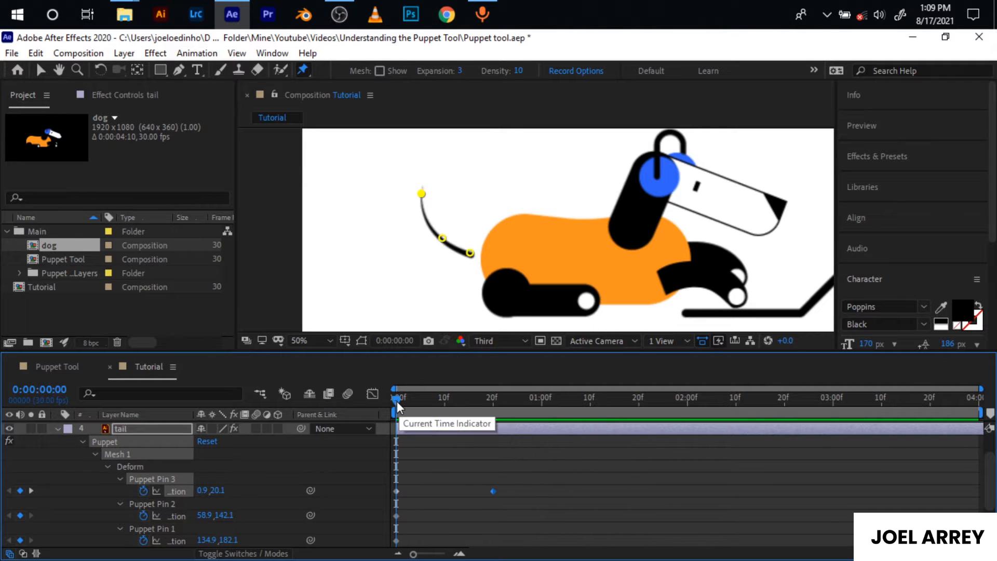
pyautogui.press('space')
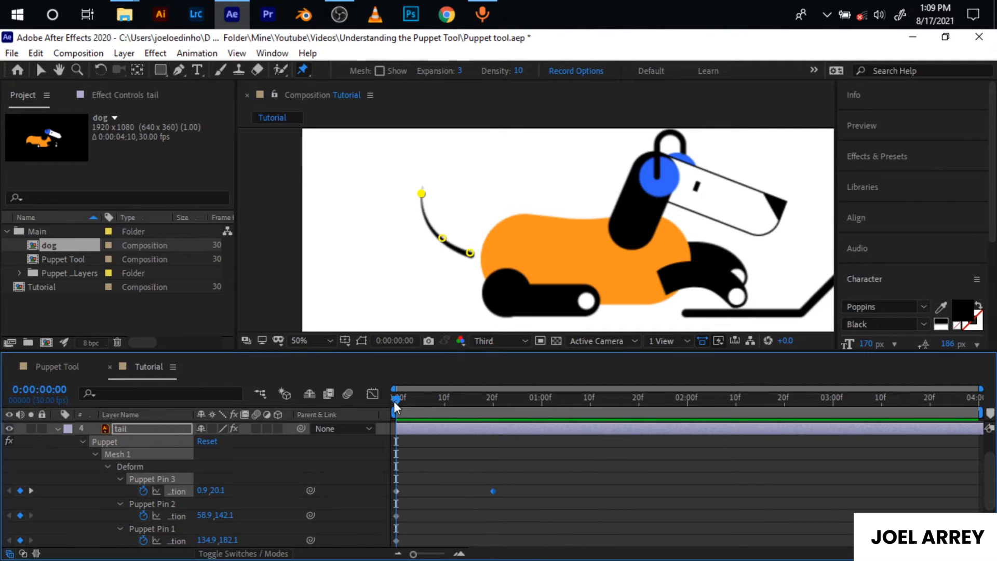
# Add two puppet starch pins to the tail, one between the tip and middle pins and one between the middle and base pins
pyautogui.click(304, 70)
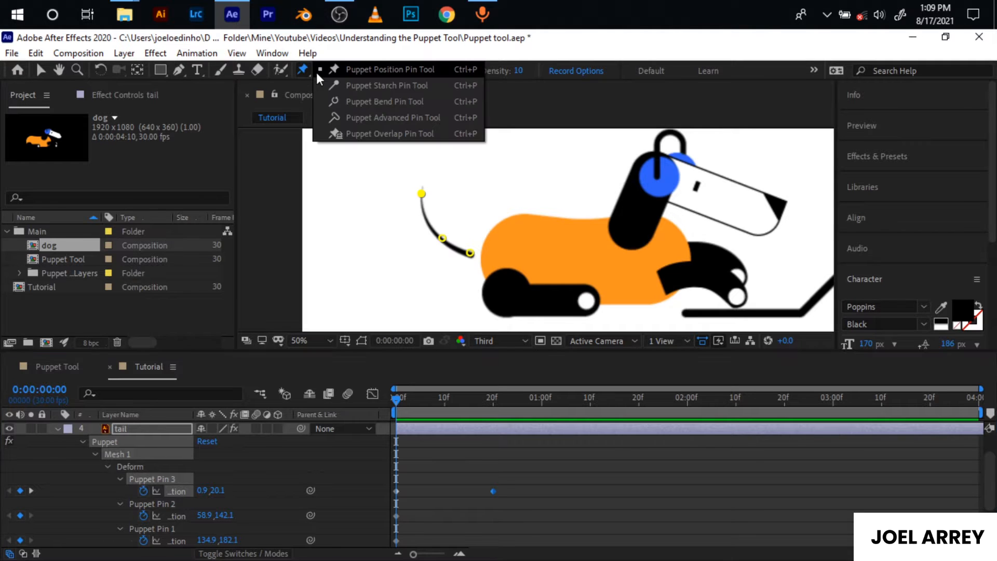
pyautogui.click(375, 91)
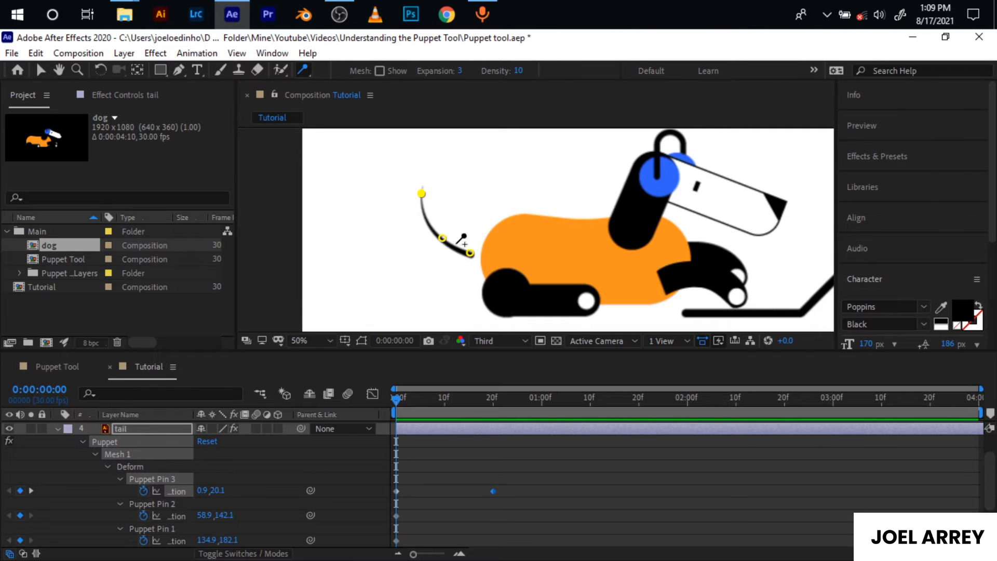
pyautogui.click(425, 218)
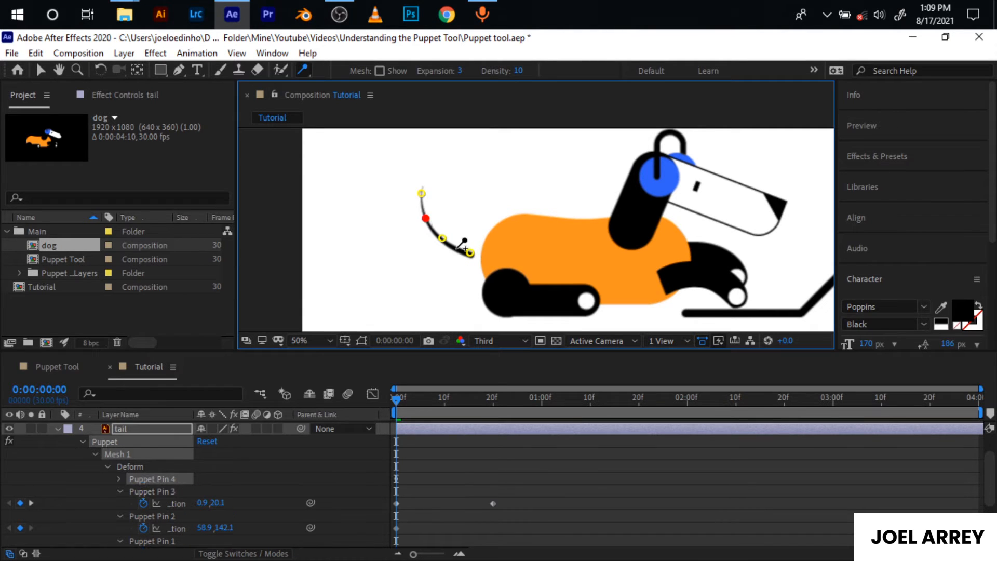
pyautogui.click(457, 249)
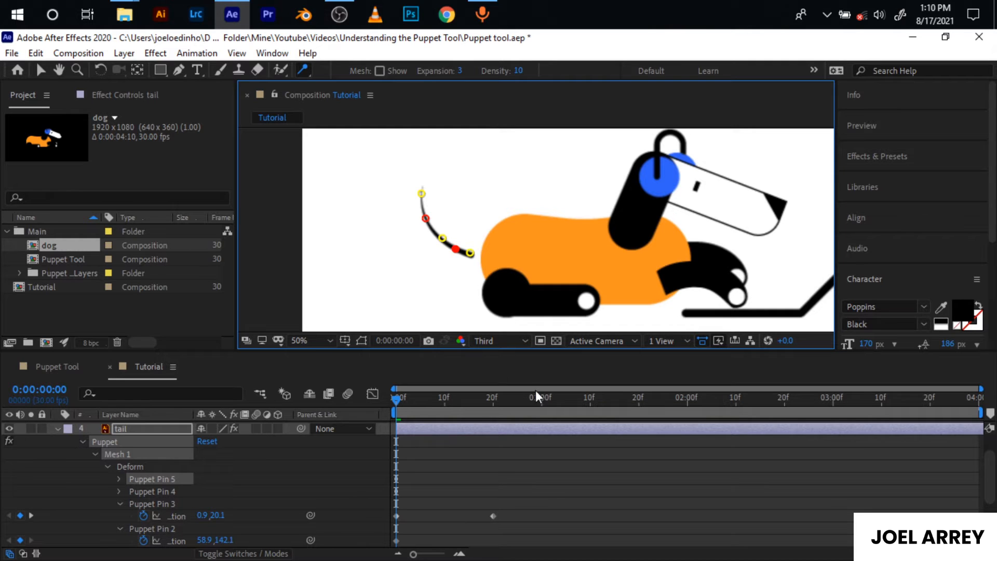
# Play and scrub the stiffened tail's animation, returning to the first frame
pyautogui.press('space')
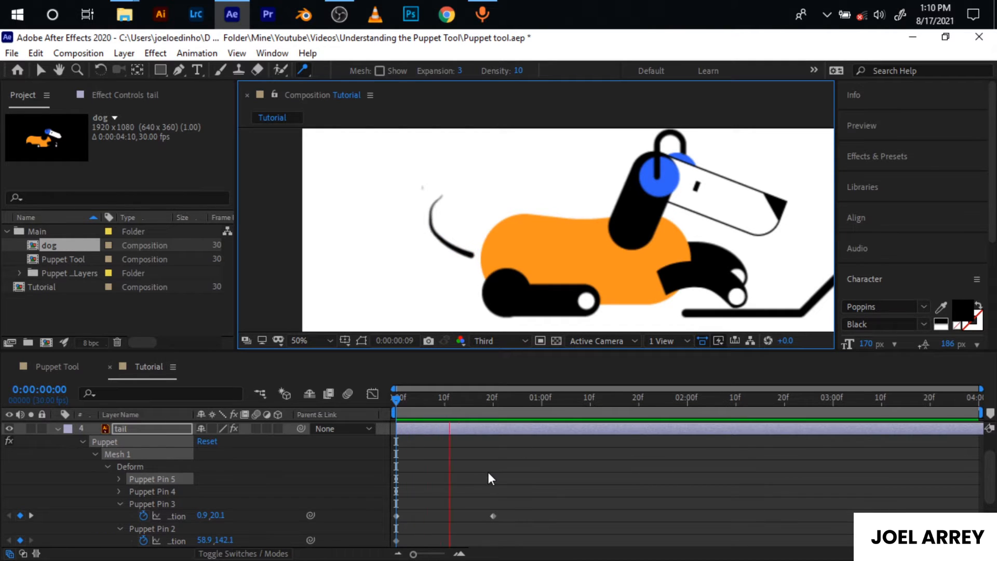
pyautogui.click(397, 400)
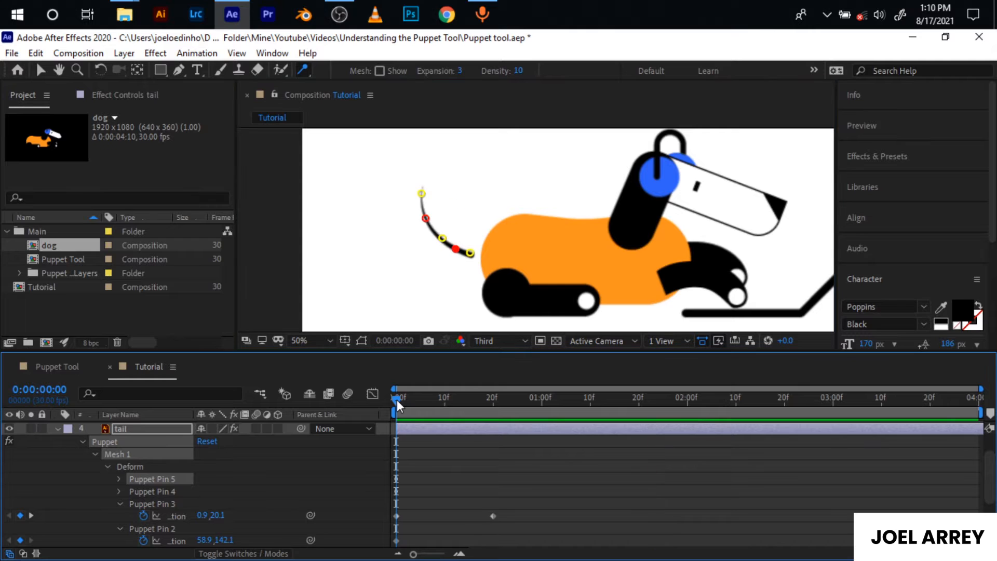
pyautogui.moveTo(397, 400); pyautogui.dragTo(449, 408)
pyautogui.press('Home')
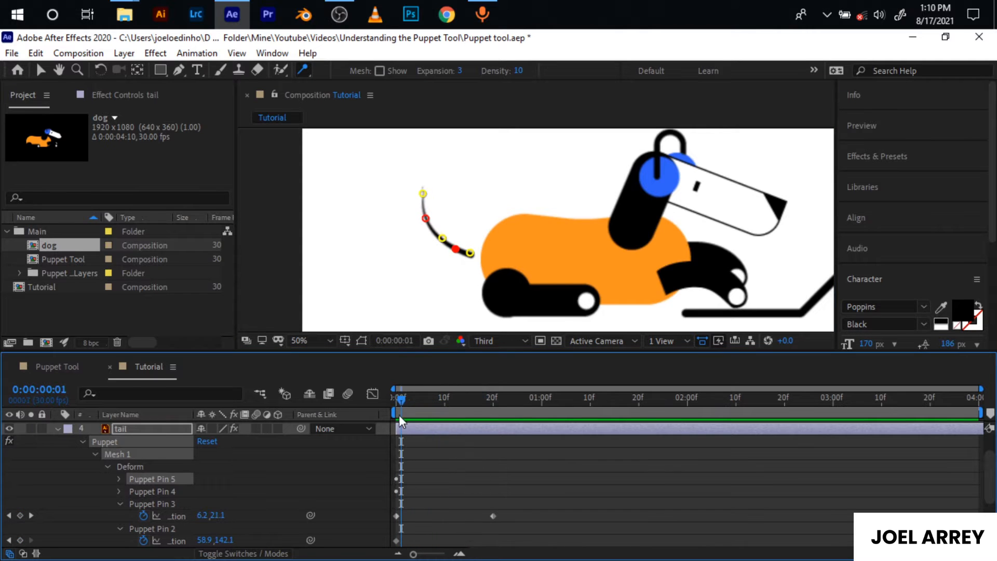
# Delete the extra starch pin placed just above the middle pin and remove the Puppet effect from the tail layer
pyautogui.click(434, 228)
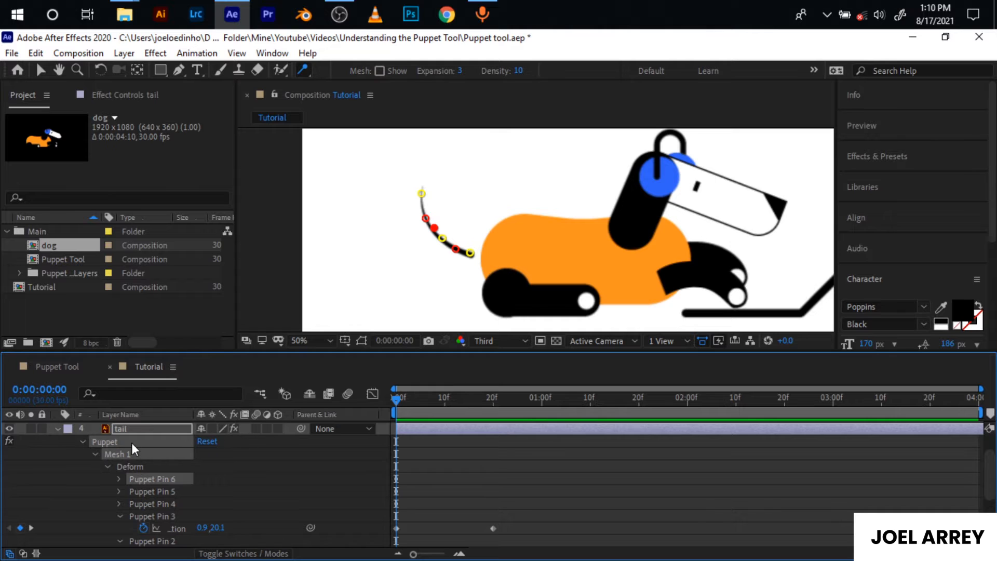
pyautogui.press('Delete')
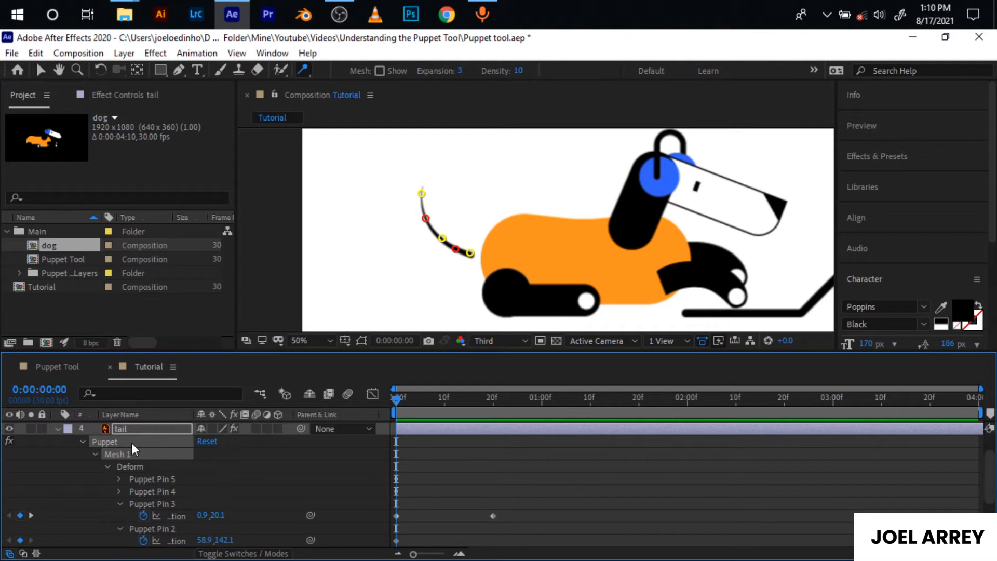
pyautogui.click(84, 442)
pyautogui.press('Delete')
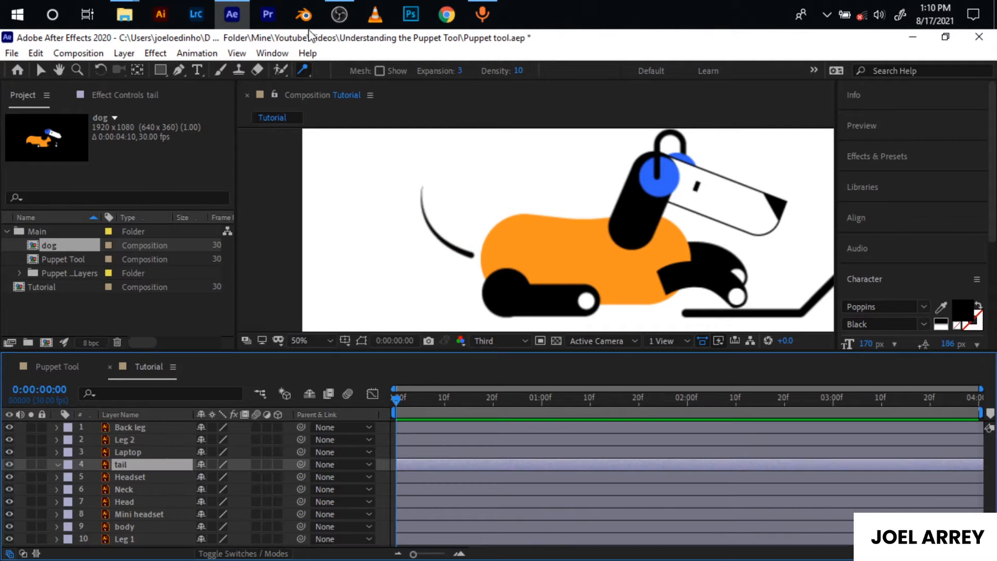
# Place puppet bend pins at the tail's tip and near its base
pyautogui.click(301, 67)
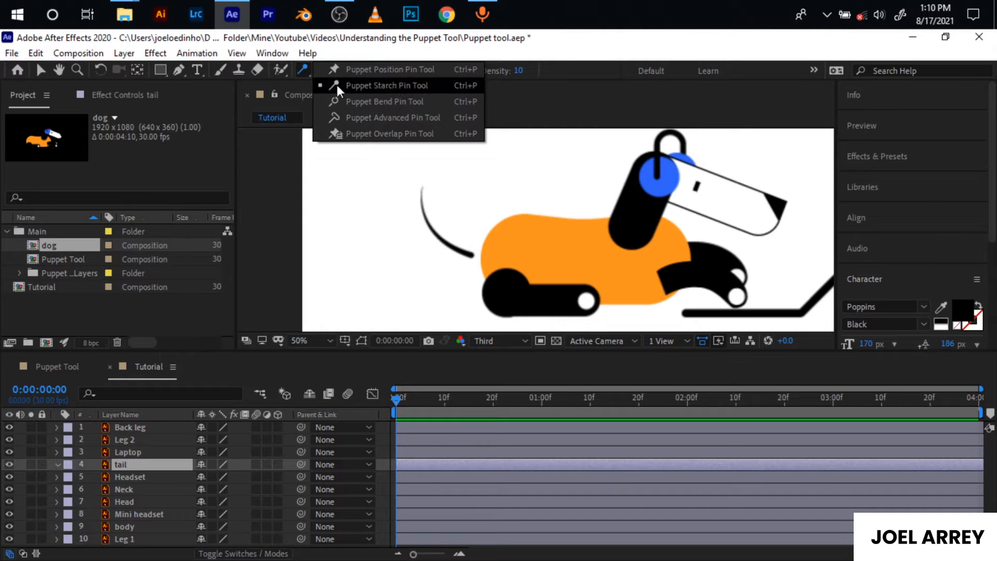
pyautogui.click(382, 102)
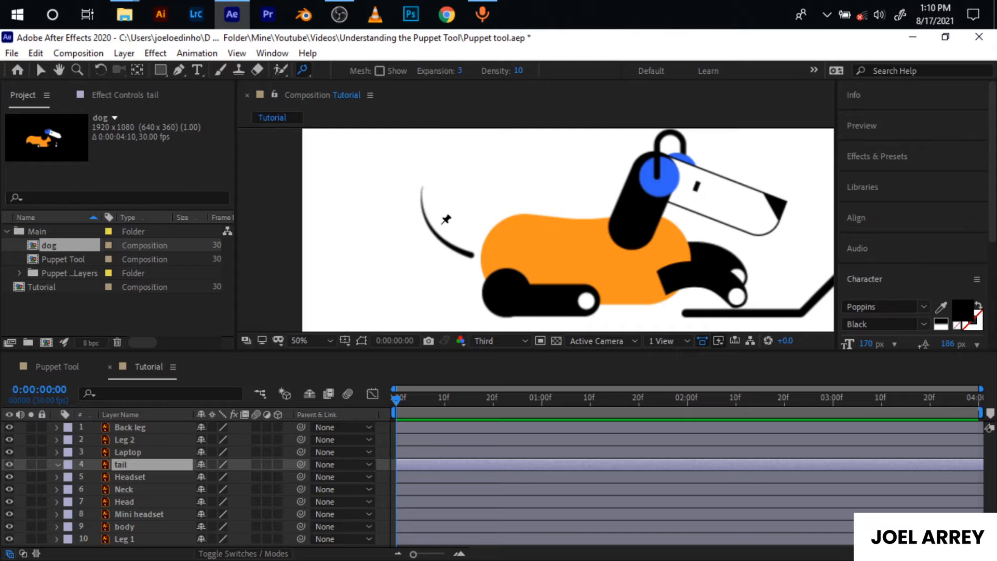
pyautogui.click(421, 188)
pyautogui.scroll(2, 422, 190)
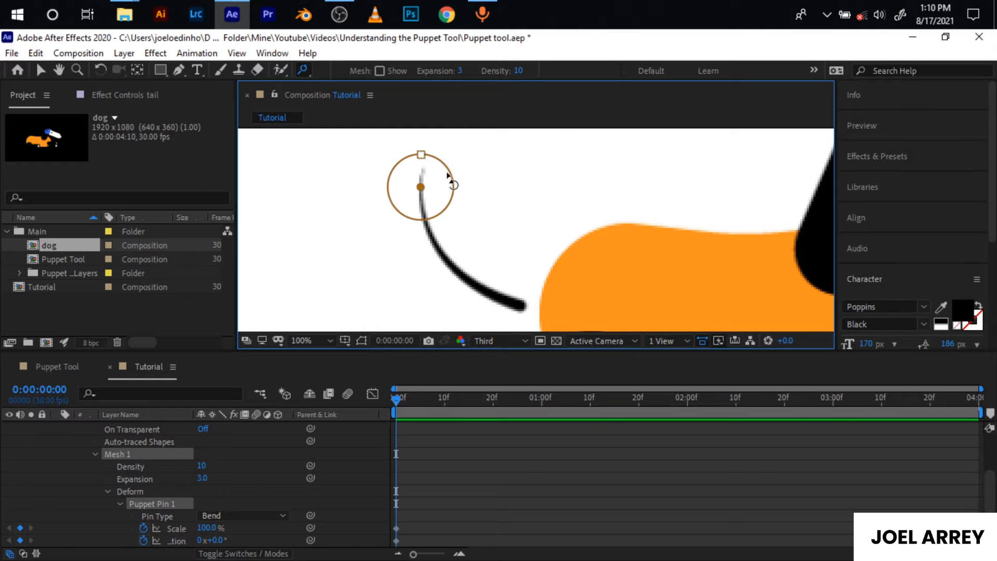
pyautogui.moveTo(447, 173)
pyautogui.mouseDown()
pyautogui.moveTo(456, 205)
pyautogui.moveTo(461, 189)
pyautogui.moveTo(445, 164)
pyautogui.mouseUp()
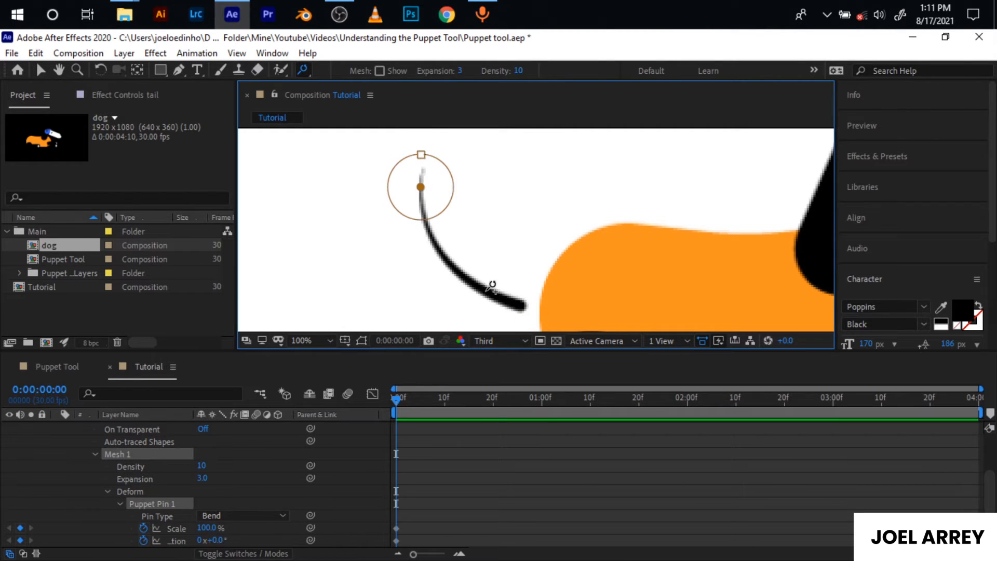
pyautogui.click(486, 290)
# Try rotating and scaling the tail tip's bend pin, undoing the last enlargement
pyautogui.click(420, 187)
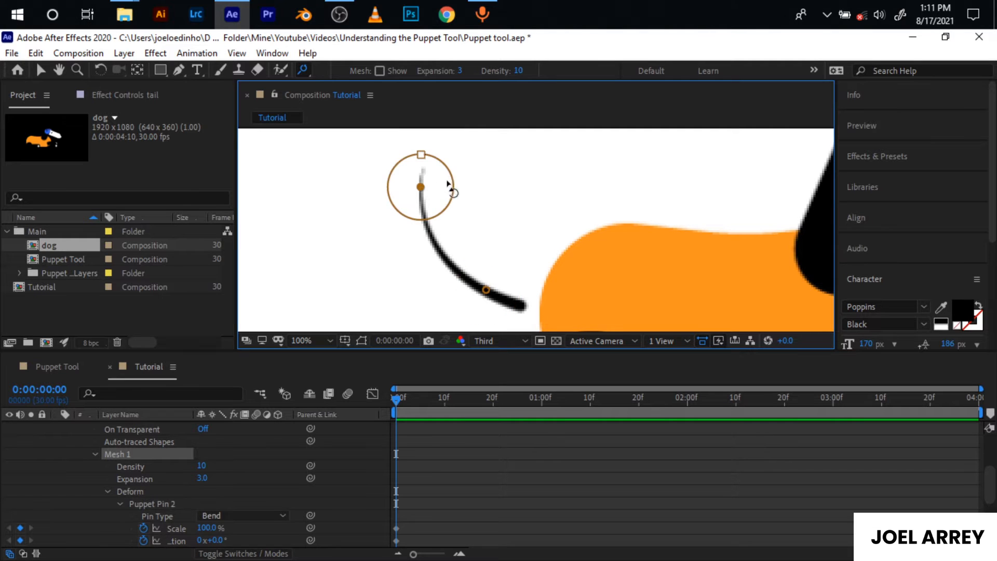
pyautogui.moveTo(450, 178)
pyautogui.mouseDown()
pyautogui.moveTo(457, 216)
pyautogui.moveTo(454, 166)
pyautogui.mouseUp()
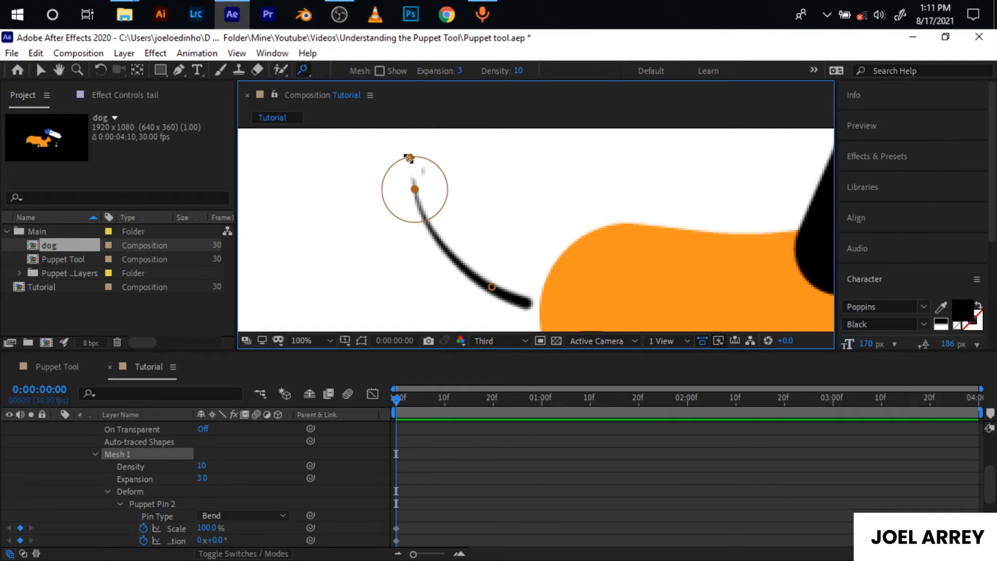
pyautogui.moveTo(408, 158)
pyautogui.mouseDown()
pyautogui.moveTo(374, 140)
pyautogui.moveTo(410, 156)
pyautogui.mouseUp()
pyautogui.moveTo(485, 229); pyautogui.dragTo(434, 196)
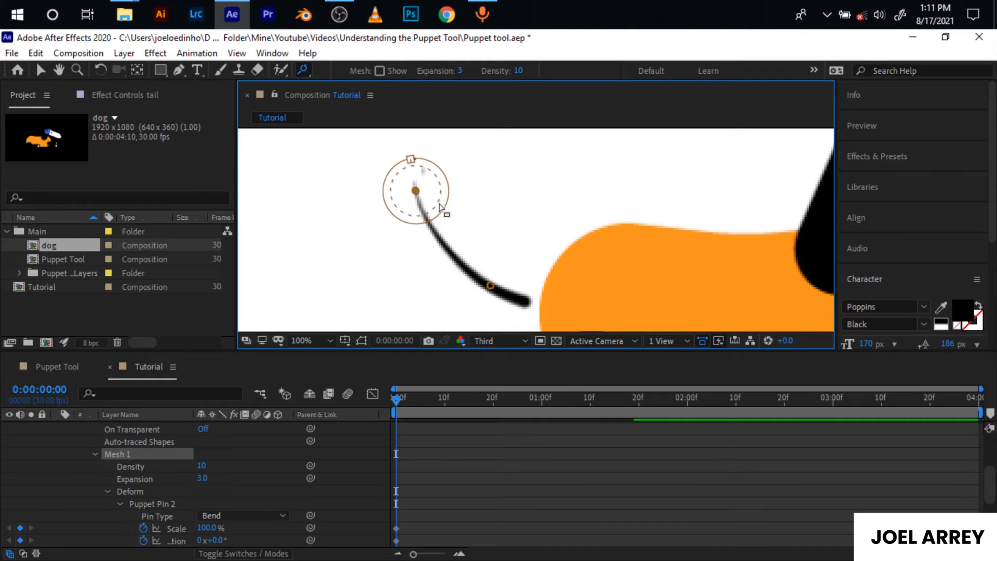
pyautogui.moveTo(410, 159); pyautogui.dragTo(360, 151)
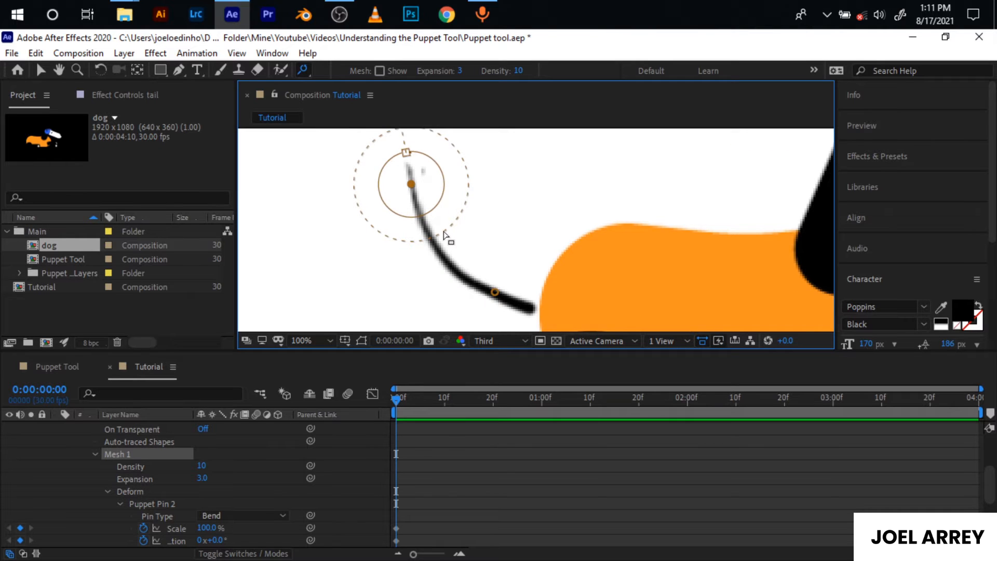
pyautogui.hotkey('ctrl', 'z')
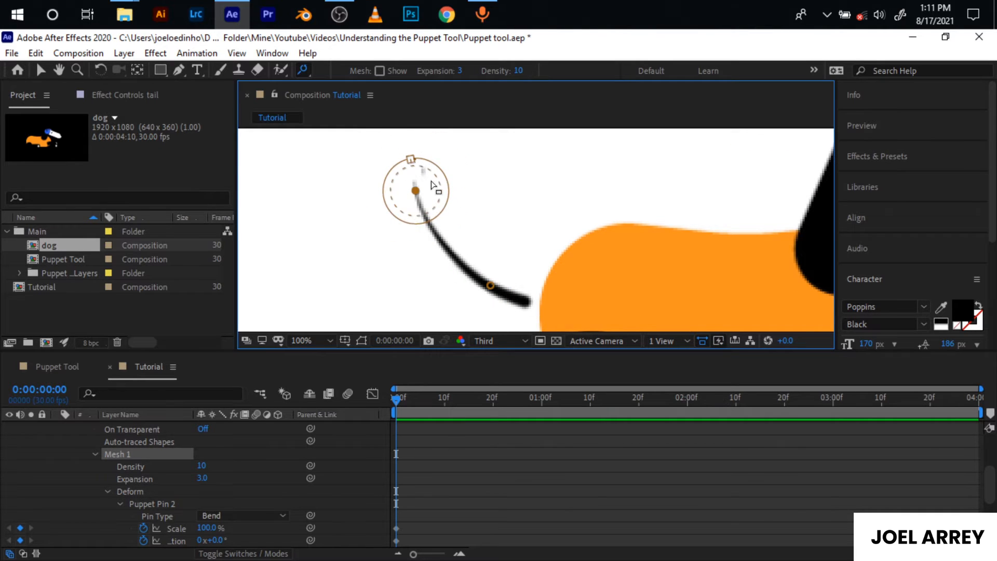
# Remove the bend pin at the tail's tip from the tail layer's Puppet effect
pyautogui.scroll(4, 118, 489)
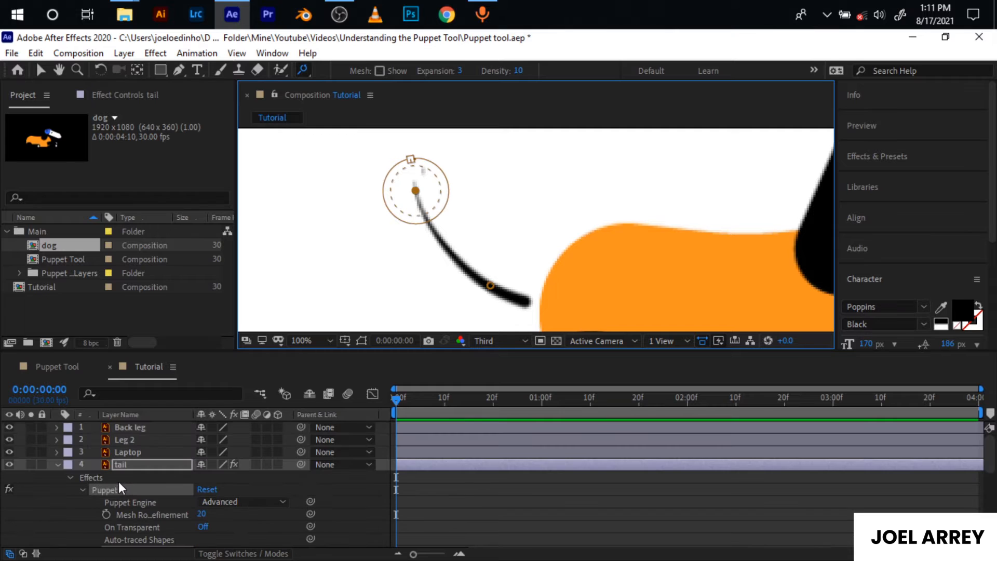
pyautogui.click(97, 491)
pyautogui.hotkey('ctrl', 'z')
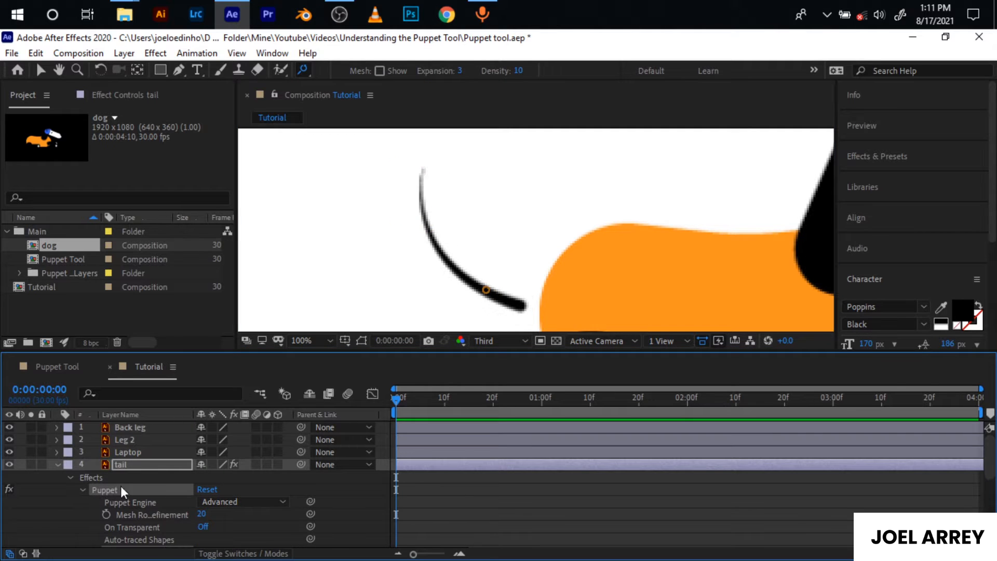
# Clear the tail layer's effects and place puppet advanced pins near the tail's base and on its upper part
pyautogui.click(89, 476)
pyautogui.press('Delete')
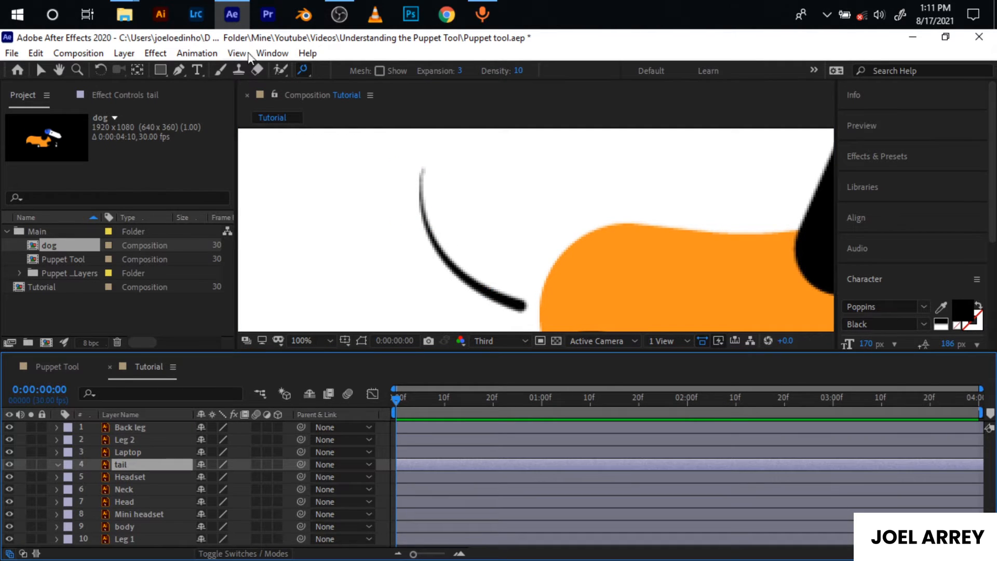
pyautogui.moveTo(302, 71); pyautogui.dragTo(369, 120)
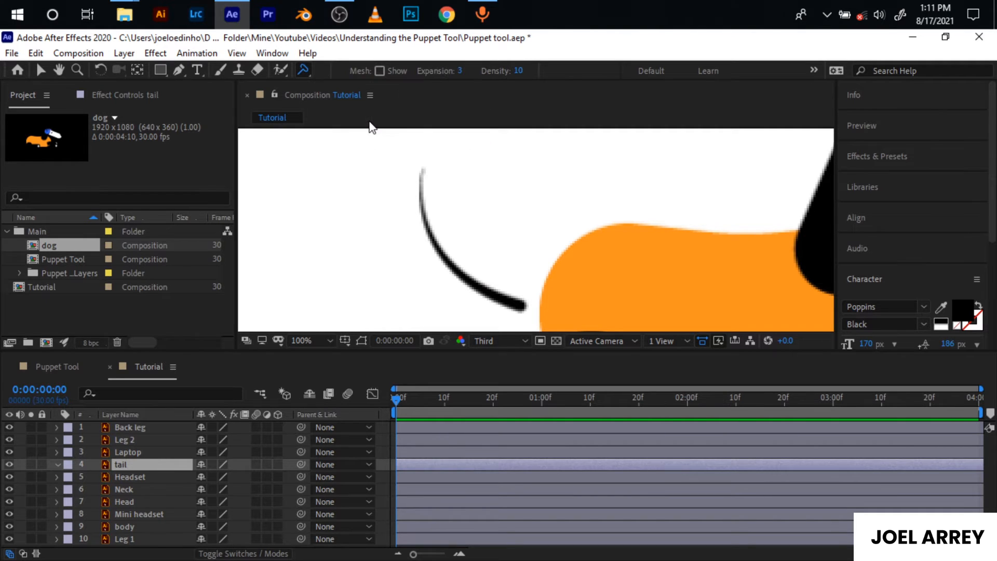
pyautogui.click(424, 186)
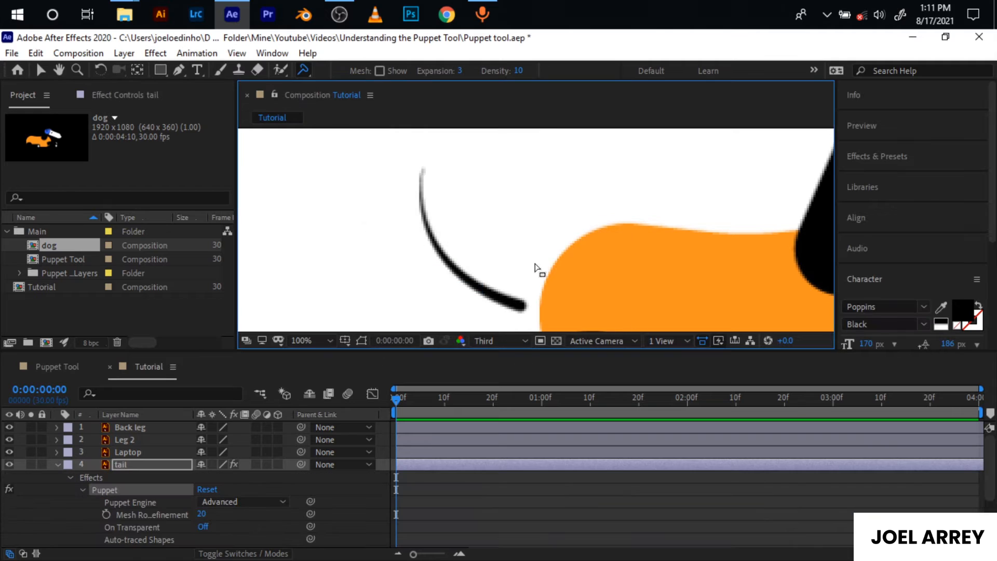
pyautogui.click(478, 285)
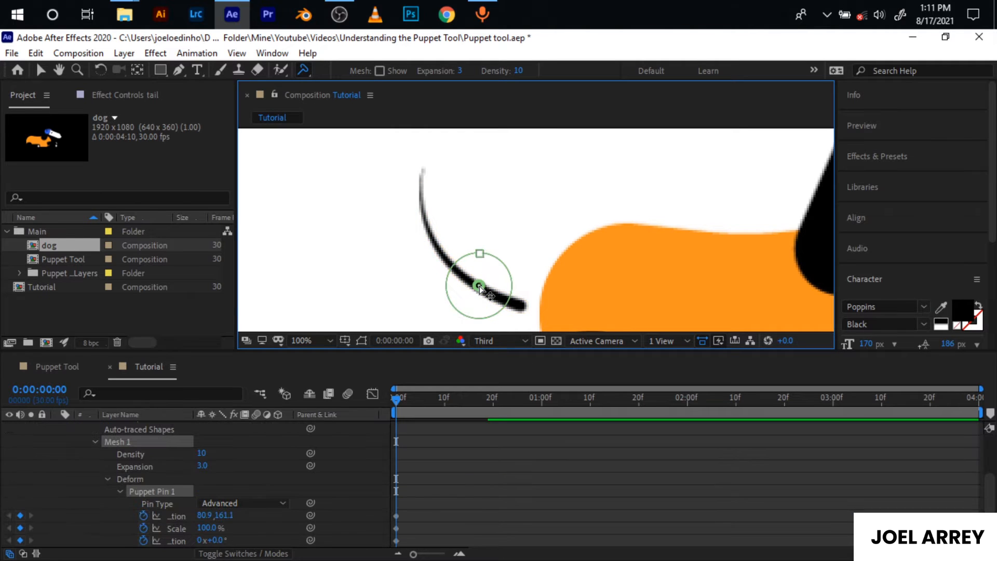
pyautogui.click(425, 214)
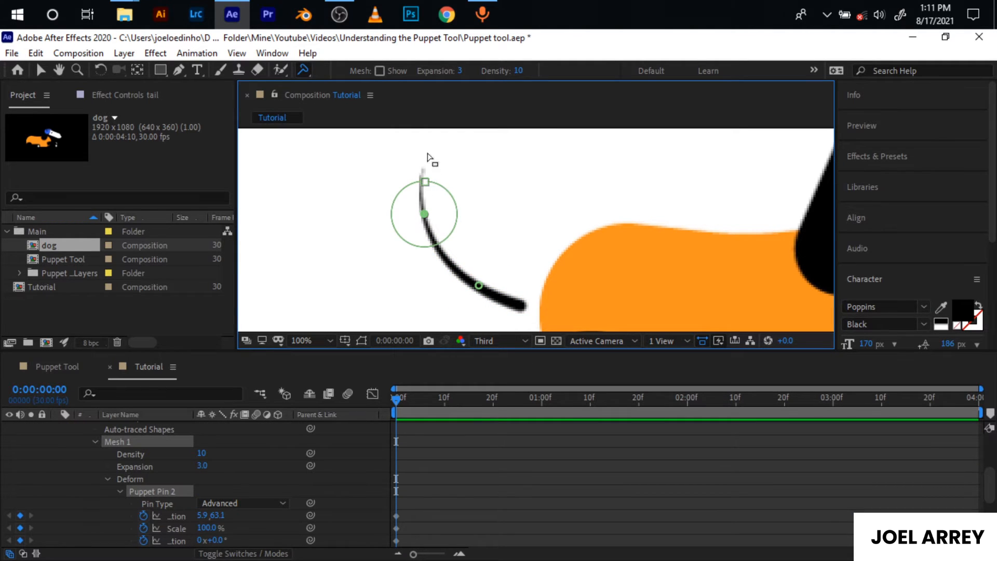
# Try scaling and rotating the upper tail's advanced pin, and delete the tail layer's effects
pyautogui.moveTo(427, 182); pyautogui.dragTo(398, 138)
pyautogui.moveTo(456, 213); pyautogui.dragTo(411, 218)
pyautogui.scroll(10, 163, 456)
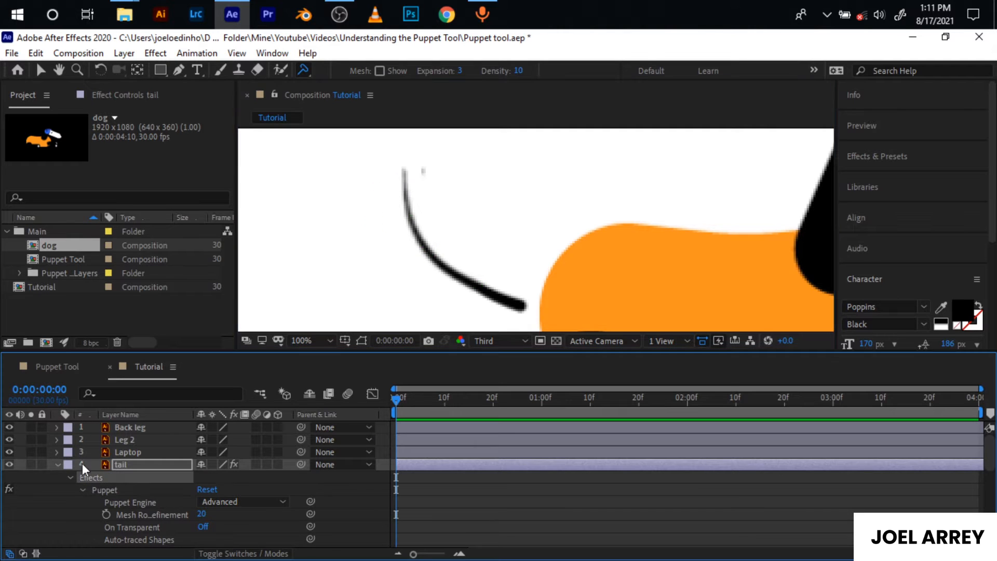
pyautogui.click(82, 463)
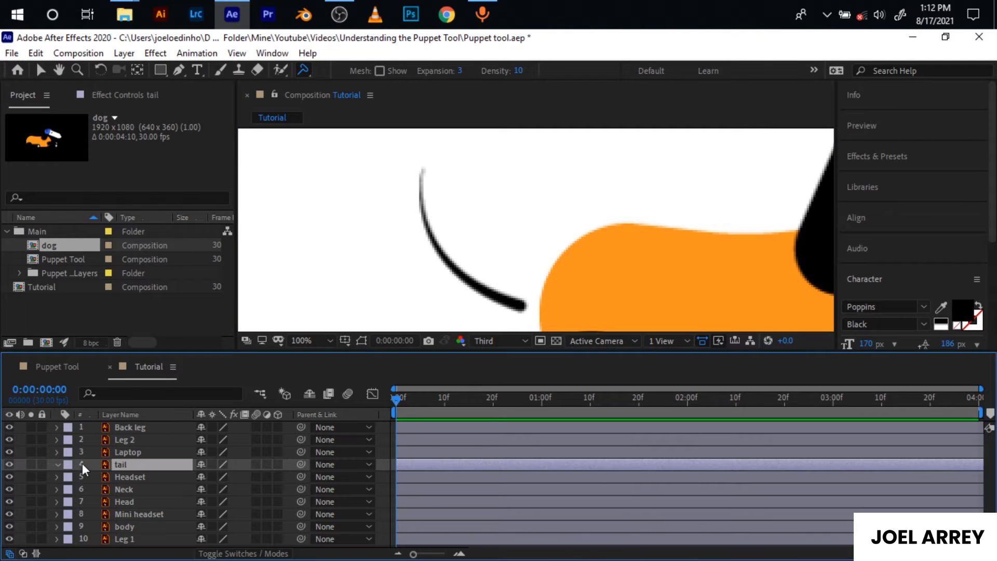
# Try placing a puppet overlap pin on the dog's front leg while the tail layer is selected
pyautogui.click(306, 73)
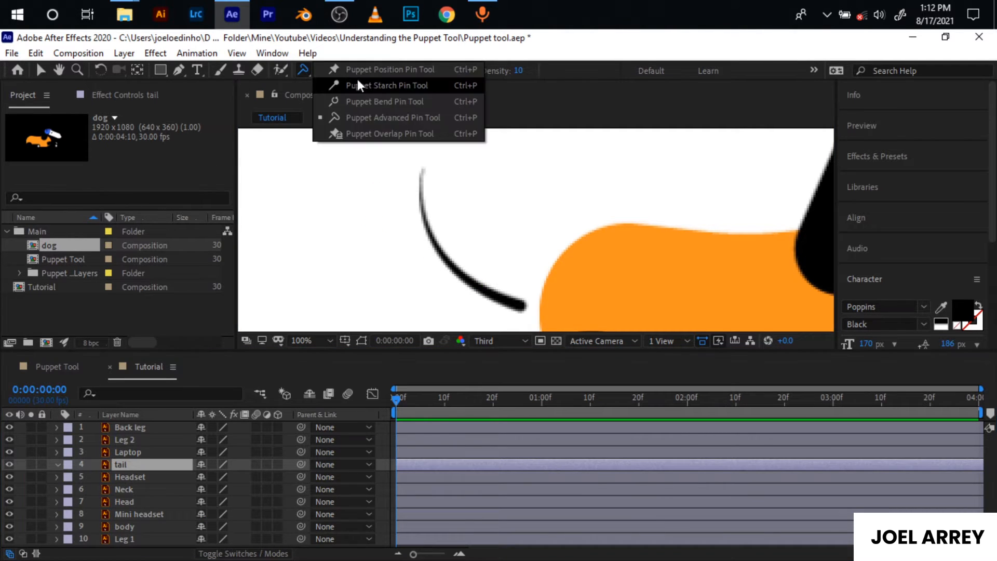
pyautogui.click(371, 135)
pyautogui.press(',')
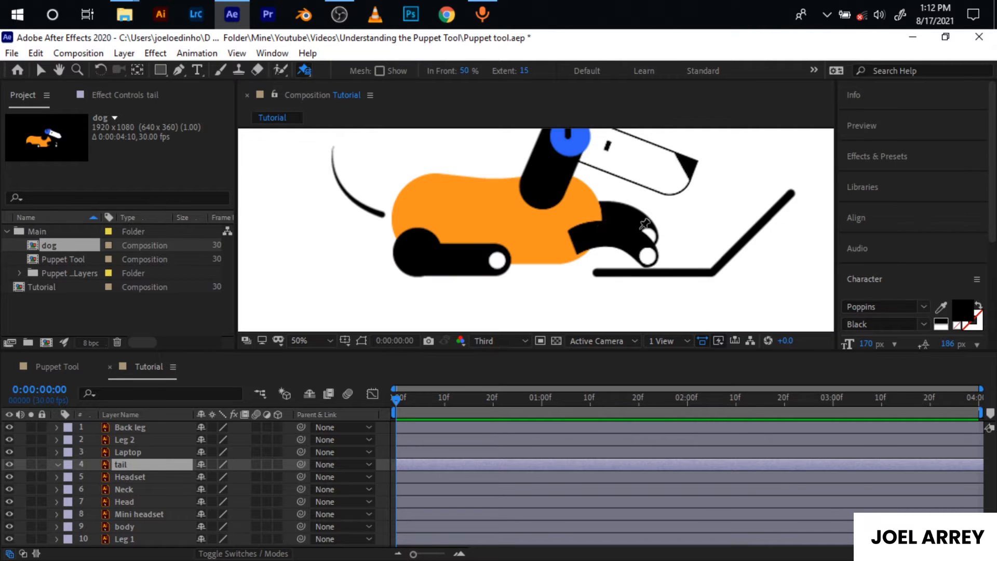
pyautogui.click(594, 227)
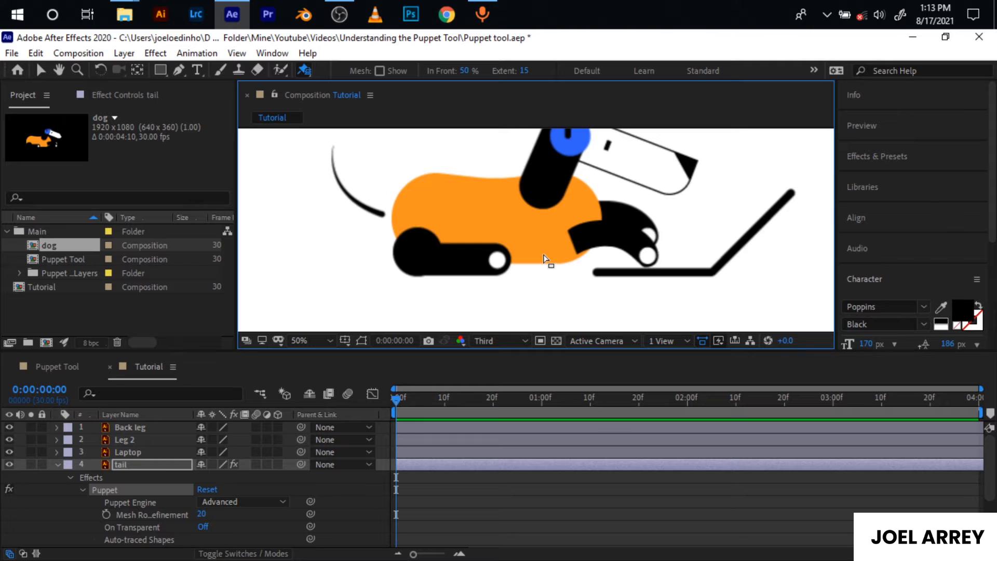
pyautogui.scroll(-3, 490, 240)
pyautogui.scroll(3, 478, 228)
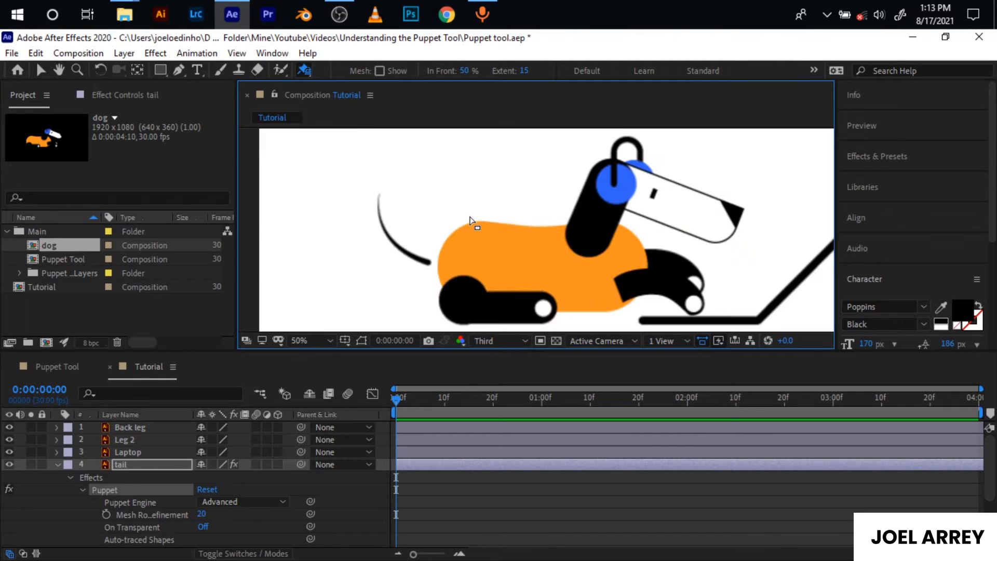
pyautogui.scroll(-2, 470, 220)
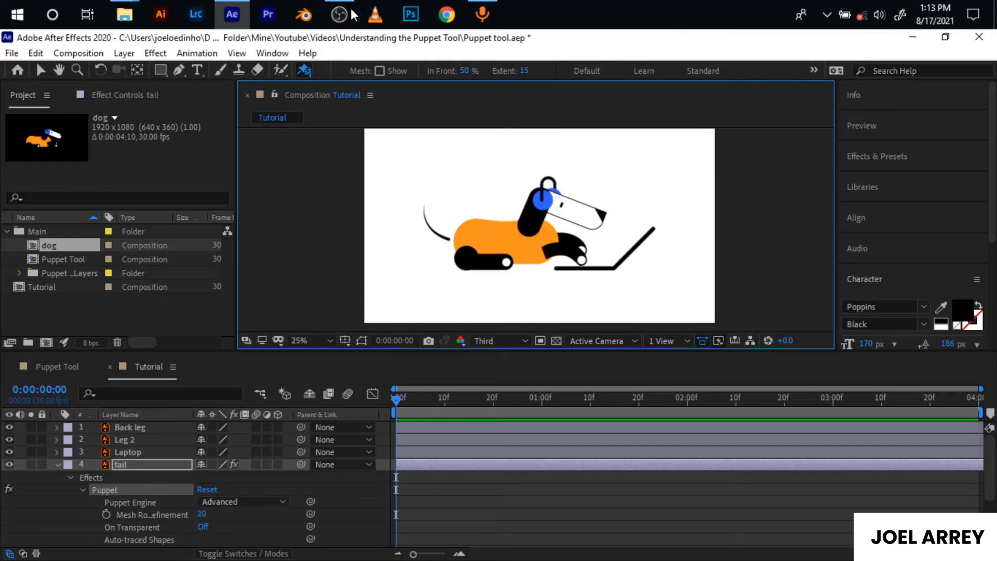
# Switch to the Puppet Position Pin Tool and collapse the tail layer's properties
pyautogui.click(356, 68)
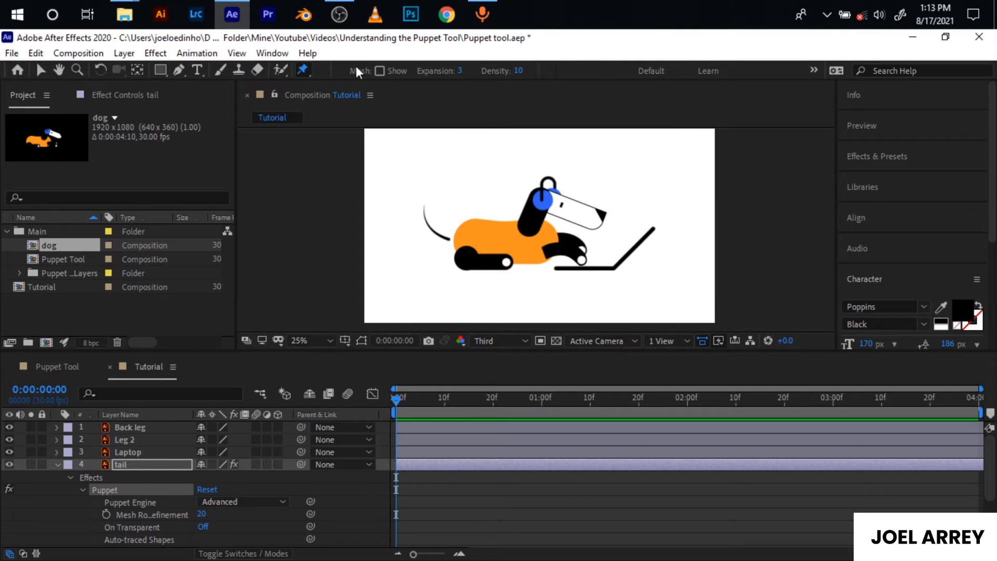
pyautogui.press('space')
pyautogui.moveTo(575, 208); pyautogui.dragTo(533, 214)
pyautogui.press('u')
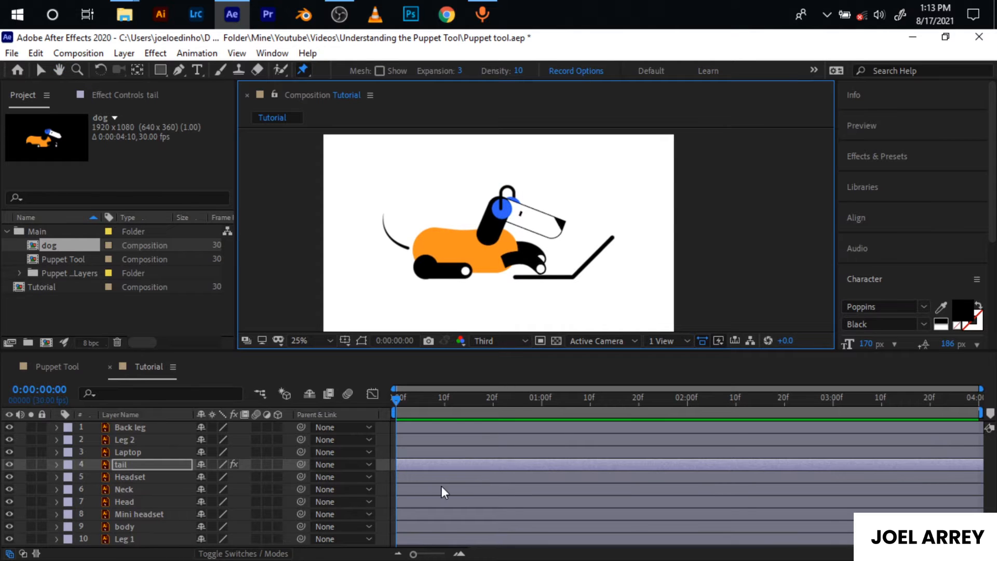
# Select the Head layer and hide the Headset and Neck layers to expose the whole head
pyautogui.click(141, 502)
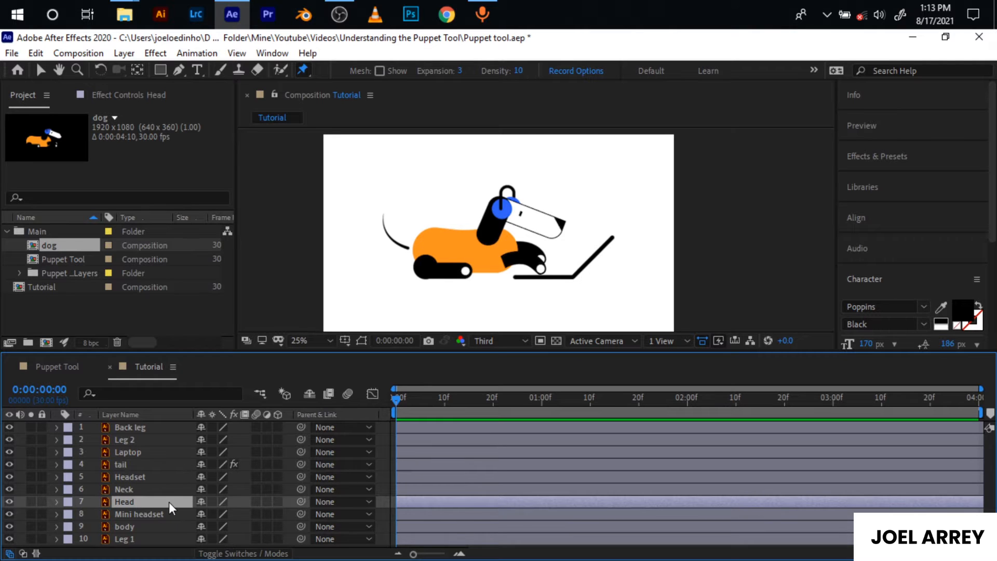
pyautogui.scroll(1, 528, 191)
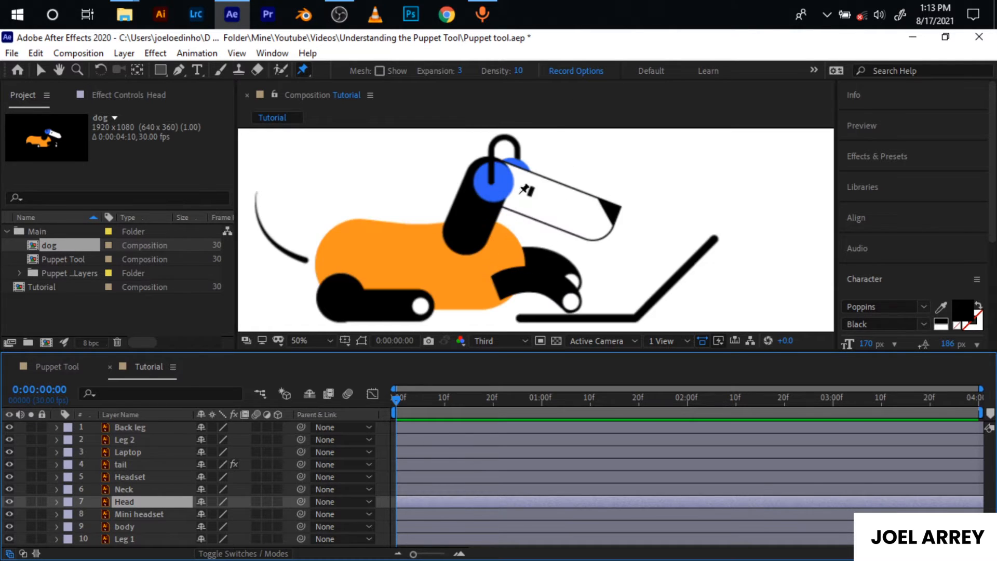
pyautogui.scroll(1, 528, 191)
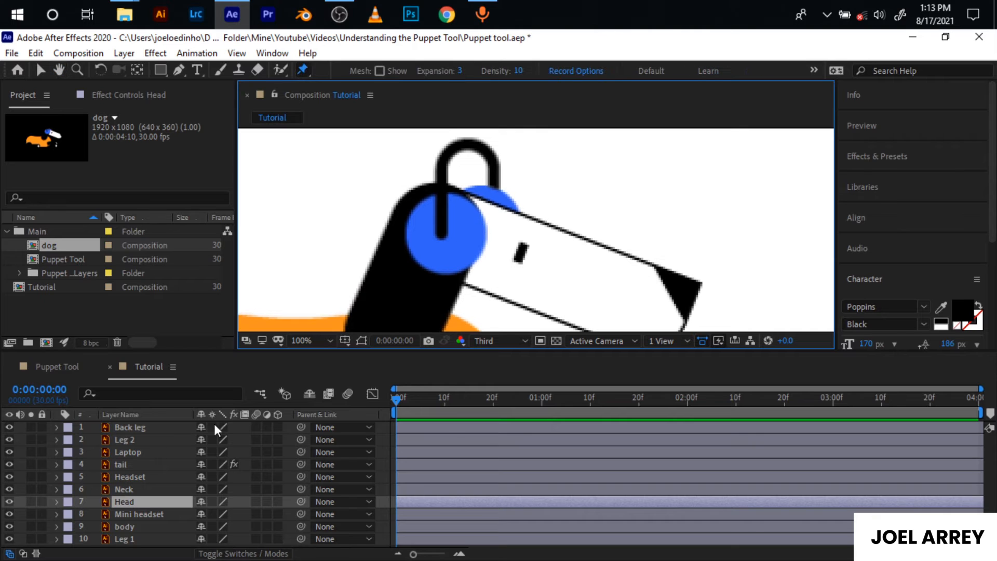
pyautogui.click(8, 477)
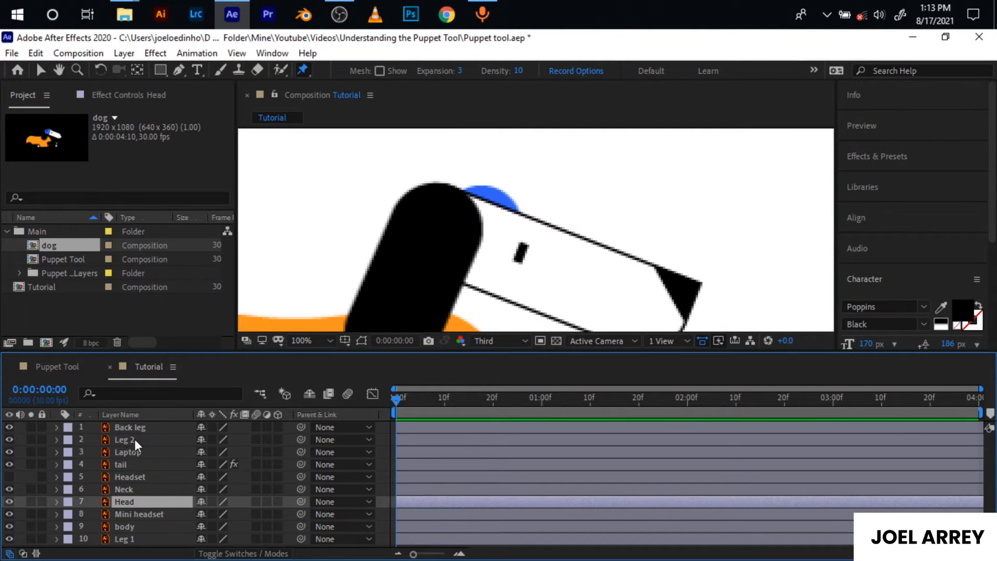
pyautogui.click(8, 489)
pyautogui.press('space')
pyautogui.moveTo(444, 239); pyautogui.dragTo(362, 222)
# Place puppet position pins at the middle of the head's back edge and just below the nose
pyautogui.click(302, 69)
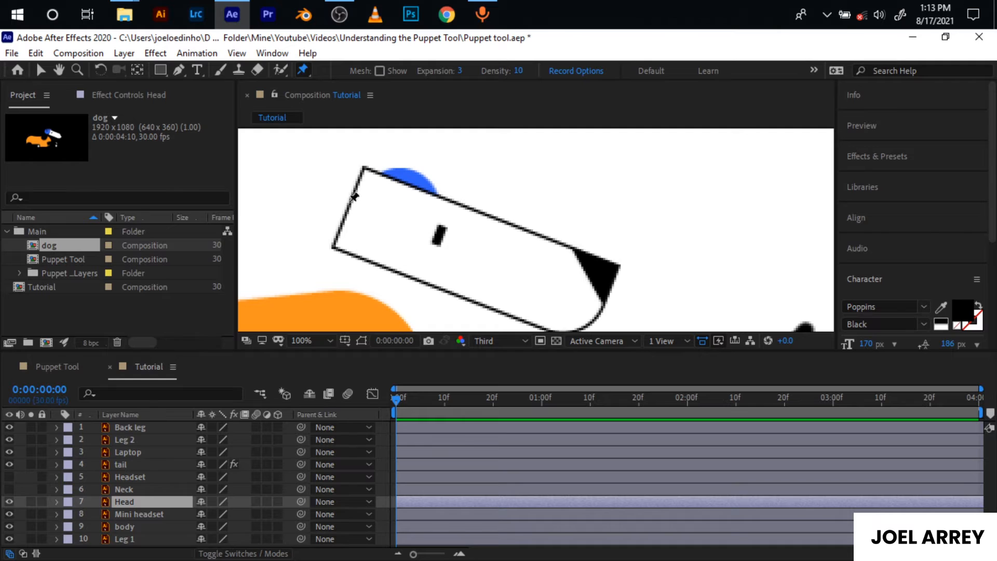
pyautogui.click(351, 208)
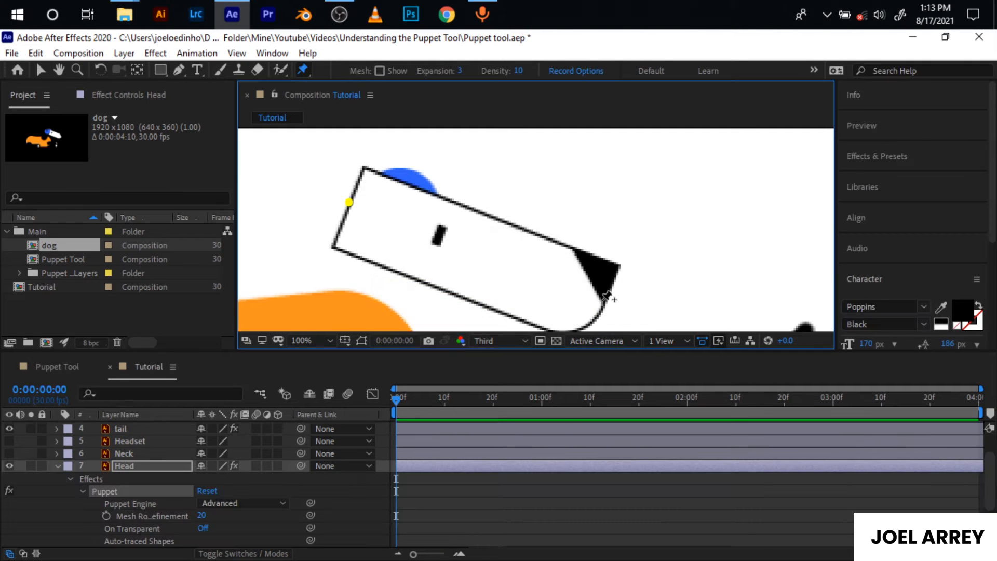
pyautogui.click(604, 301)
# Move the nose pin down and slightly back at 0:00:00:20 so the head tilts downward
pyautogui.hotkey('shift', 'pagedown')
pyautogui.hotkey('shift', 'pagedown')
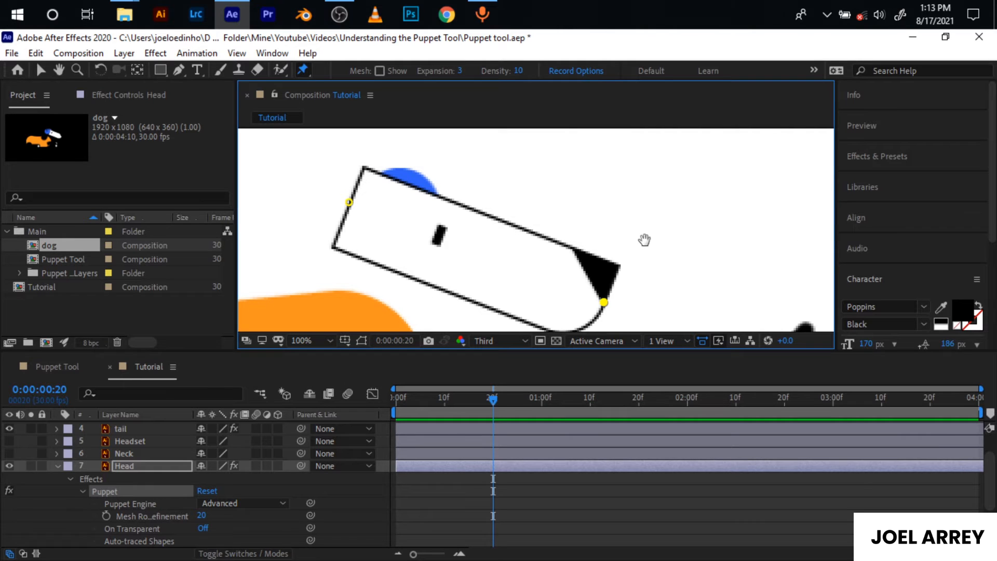
pyautogui.moveTo(645, 238); pyautogui.dragTo(654, 171)
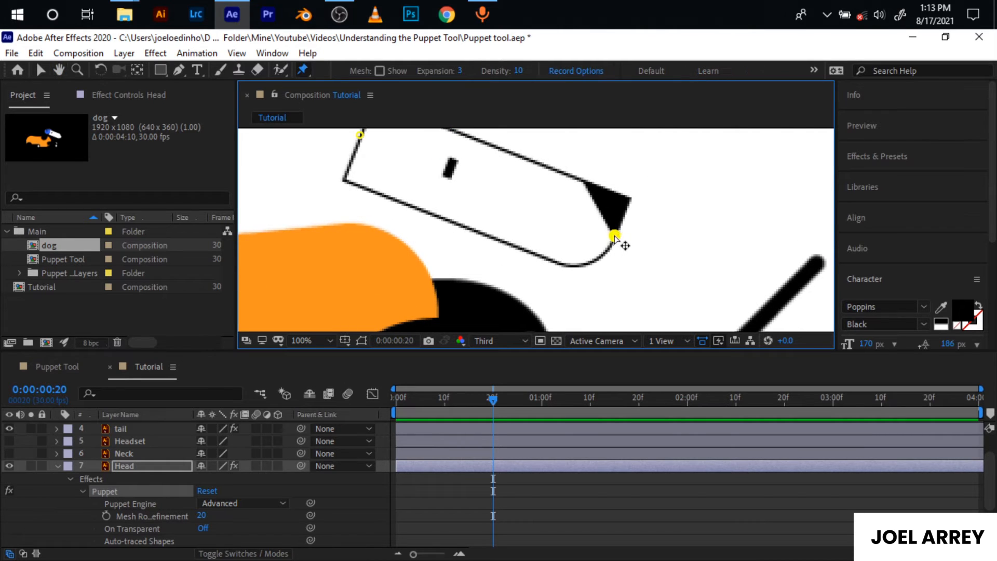
pyautogui.moveTo(615, 236); pyautogui.dragTo(592, 277)
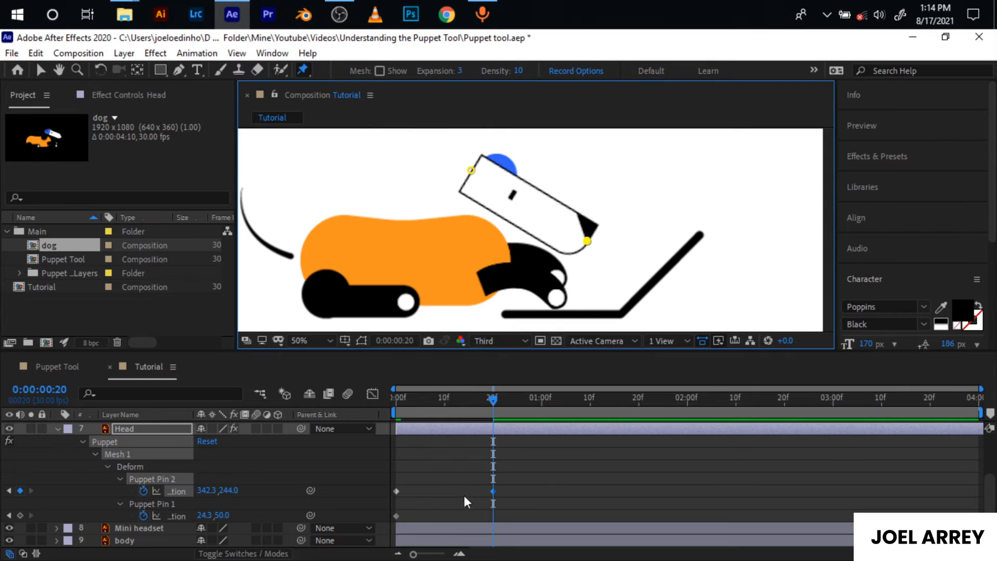
# Apply Easy Ease to the nose pin's two position keyframes and paste copies of the pair at 0:00:01:10 and 0:00:02:20
pyautogui.moveTo(510, 489); pyautogui.dragTo(377, 497)
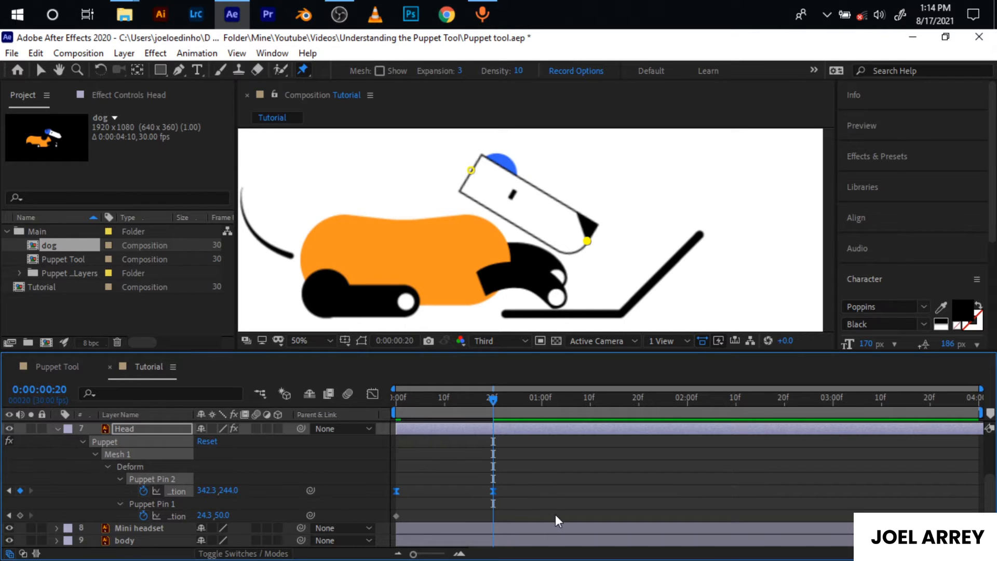
pyautogui.press('space')
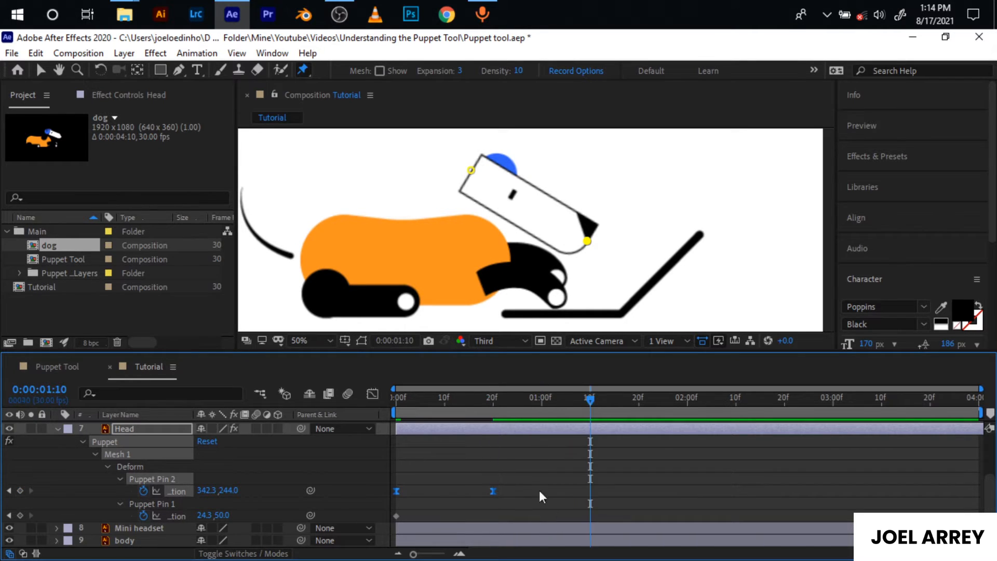
pyautogui.hotkey('ctrl', 'v')
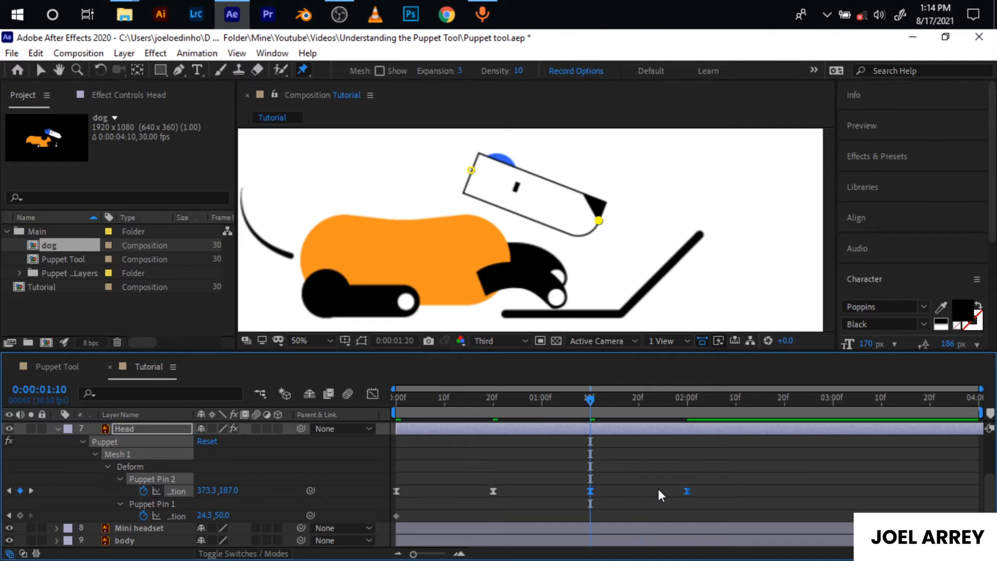
pyautogui.hotkey('shift', 'pagedown')
pyautogui.hotkey('ctrl', 'v')
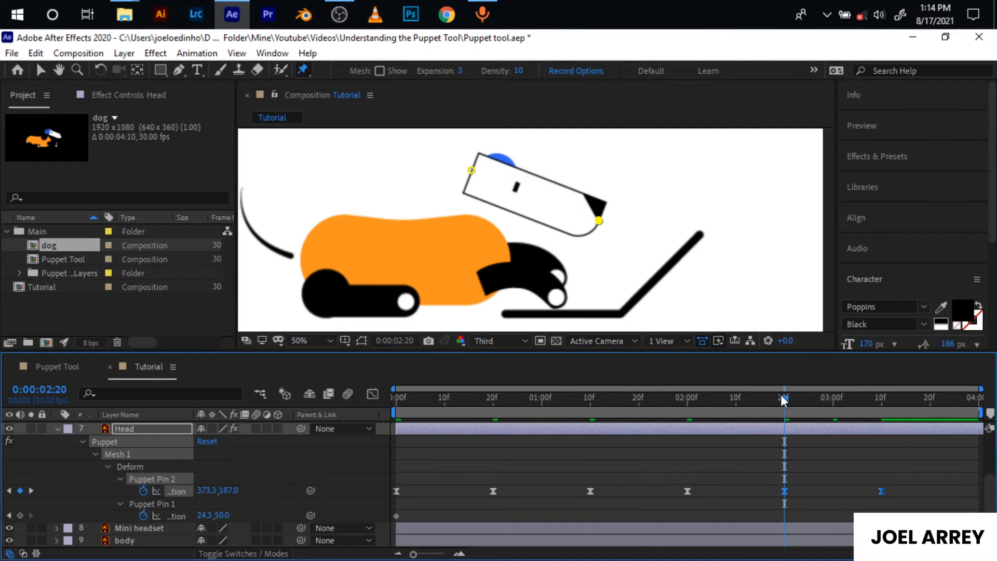
# Copy the nose pin's raised-head keyframe from 0:00:02:20 to 0:00:03:29
pyautogui.moveTo(780, 394); pyautogui.dragTo(973, 399)
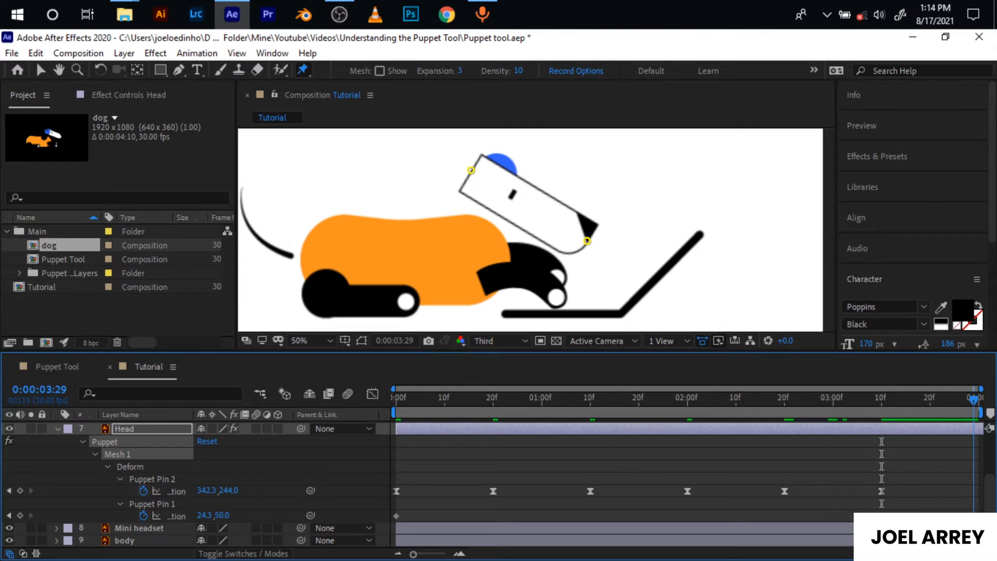
pyautogui.click(784, 491)
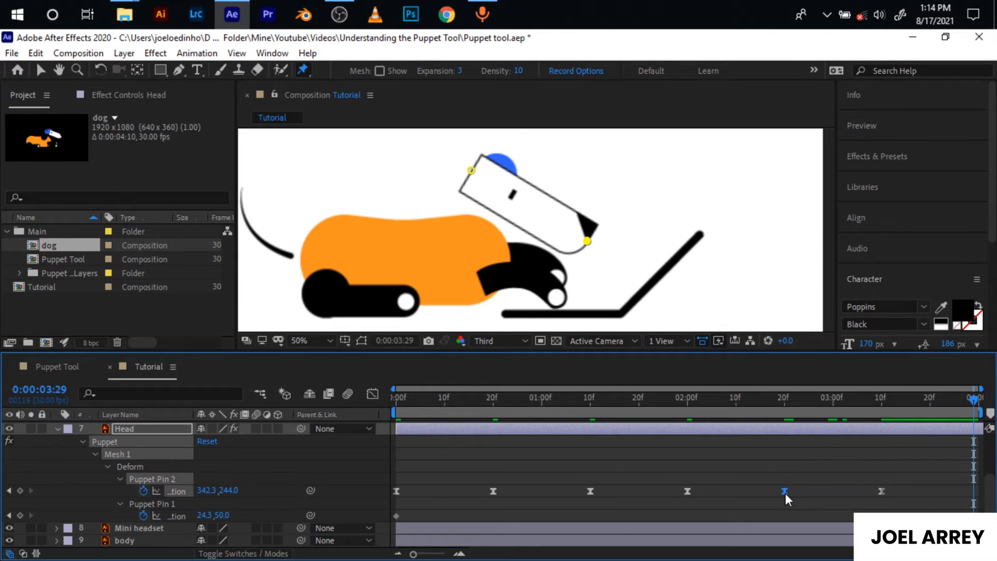
pyautogui.hotkey('ctrl', 'c')
pyautogui.hotkey('ctrl', 'v')
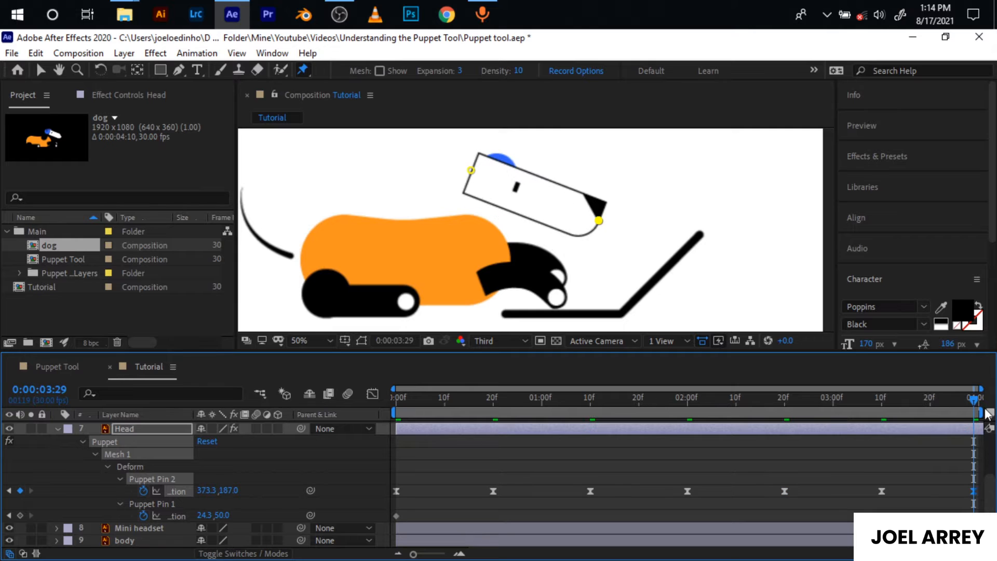
# Preview the head's nodding animation from the start of the composition
pyautogui.moveTo(976, 400); pyautogui.dragTo(322, 466)
pyautogui.press('space')
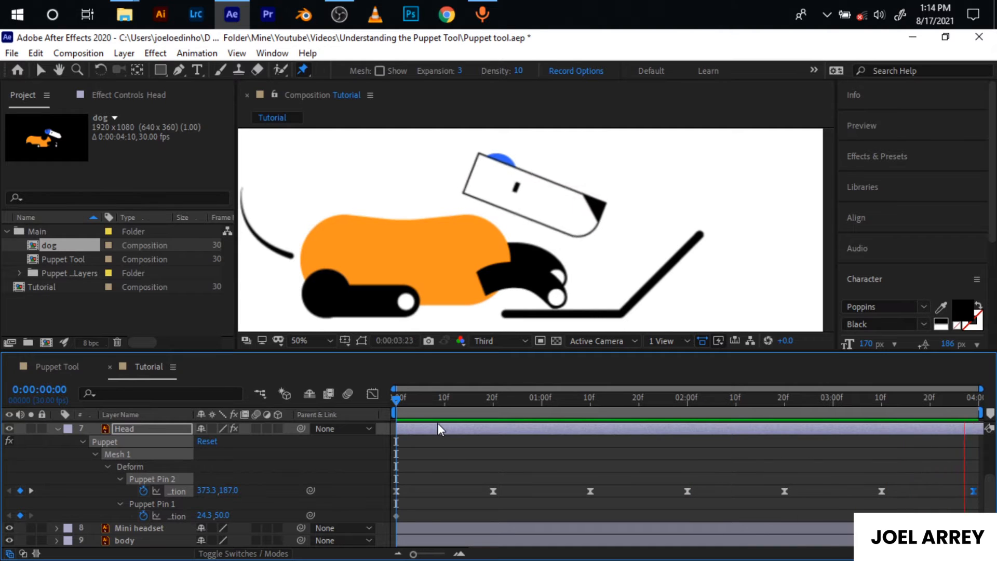
pyautogui.click(396, 400)
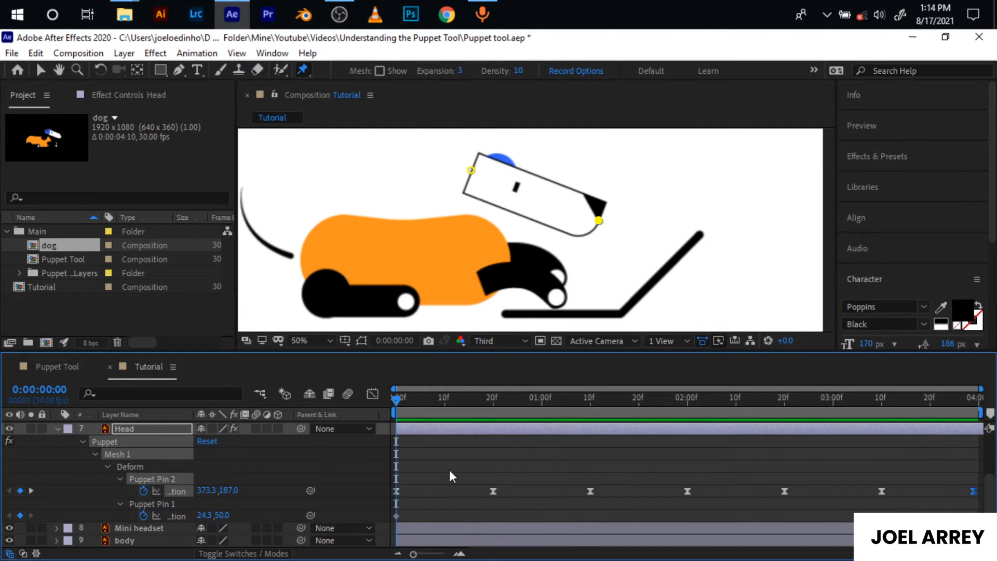
# Collapse the Head layer's properties, and make the Neck layer visible and select it
pyautogui.click(447, 431)
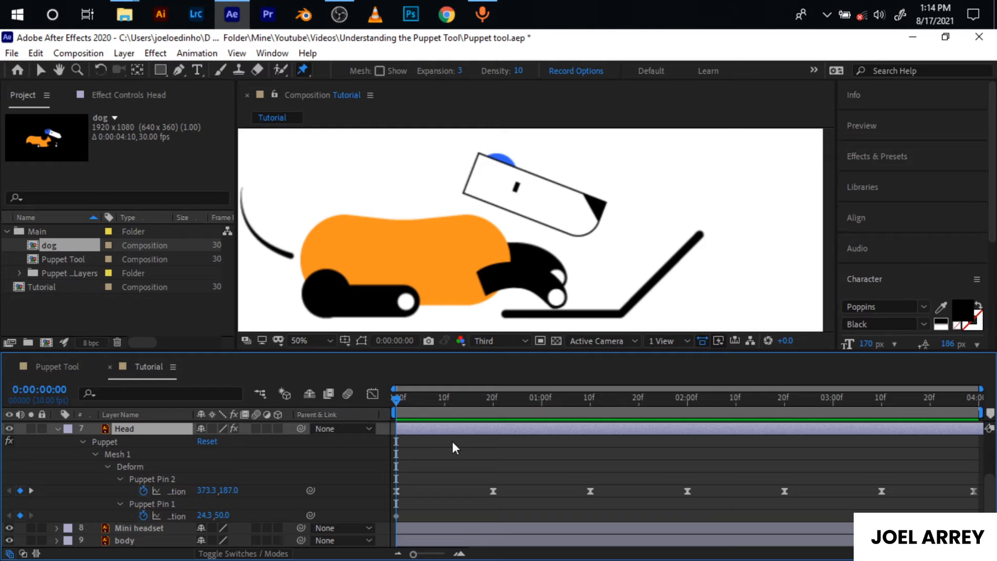
pyautogui.press('u')
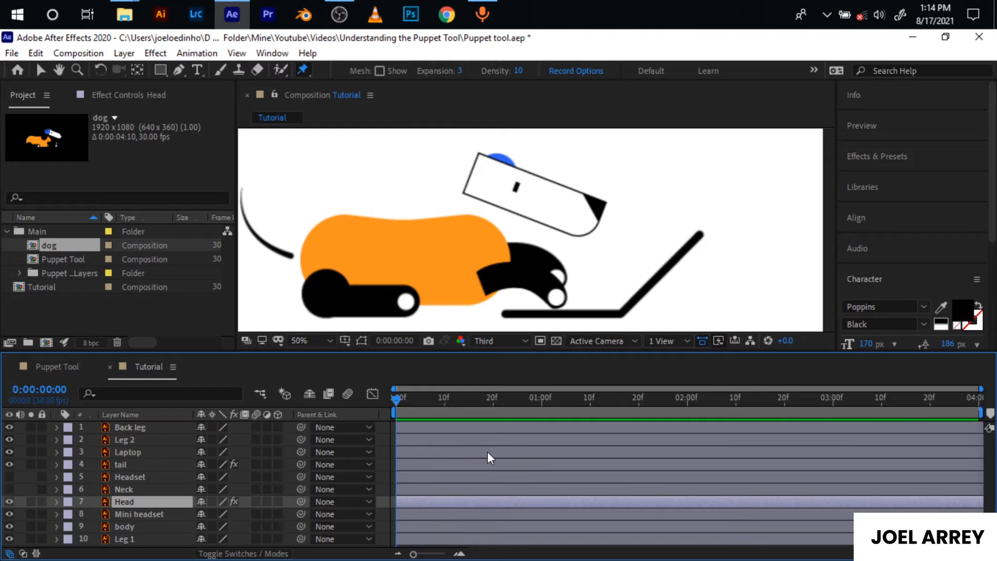
pyautogui.click(11, 489)
pyautogui.click(417, 491)
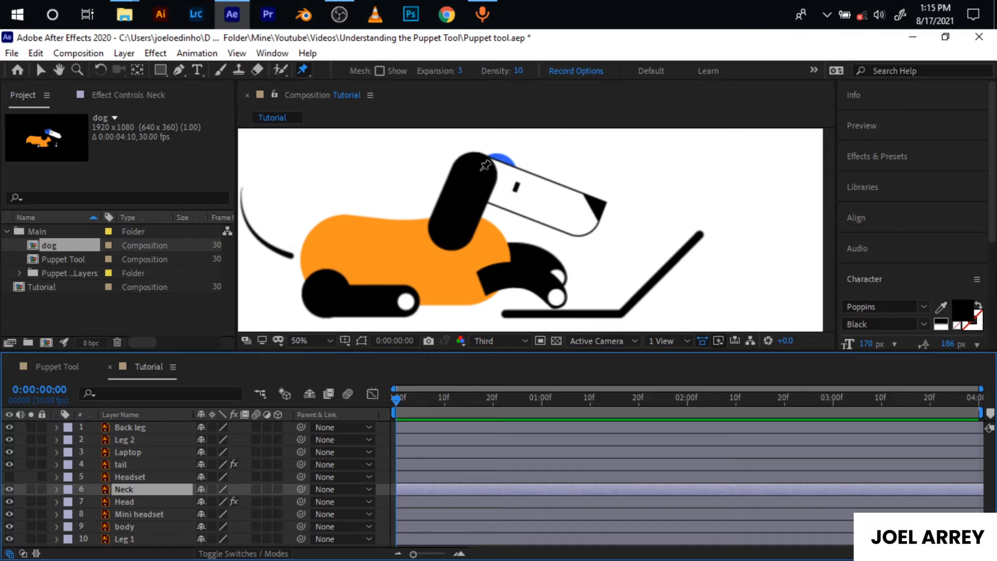
# Place two puppet position pins on the Neck layer, one at the neck's upper end and one at its base
pyautogui.scroll(1, 481, 152)
pyautogui.scroll(-1, 479, 205)
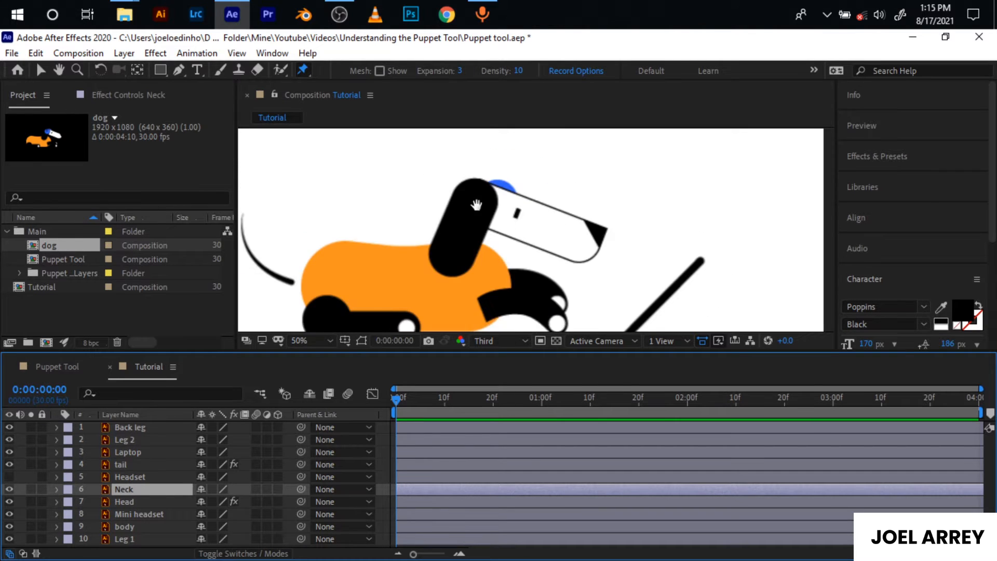
pyautogui.moveTo(476, 205); pyautogui.dragTo(491, 176)
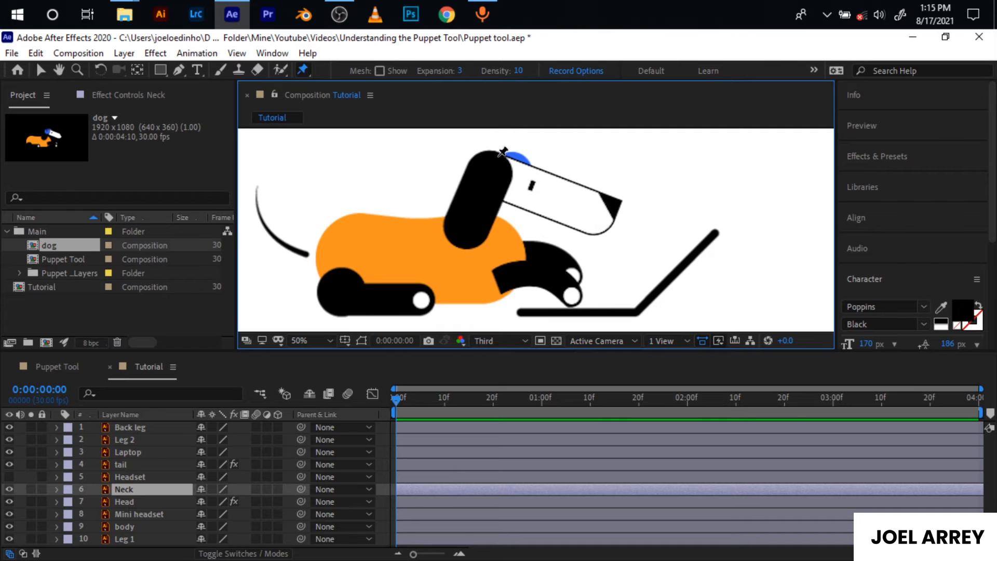
pyautogui.click(498, 153)
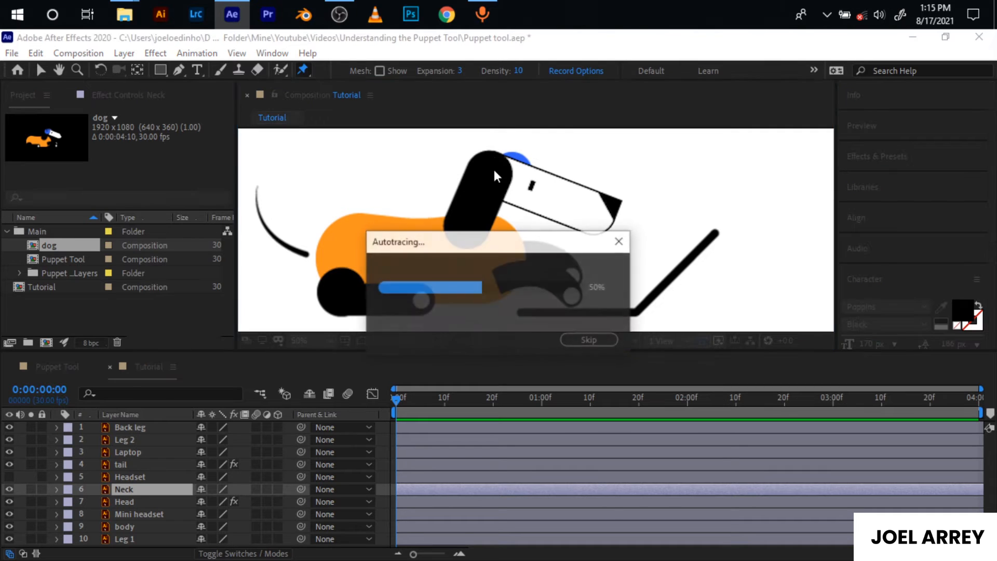
pyautogui.click(458, 238)
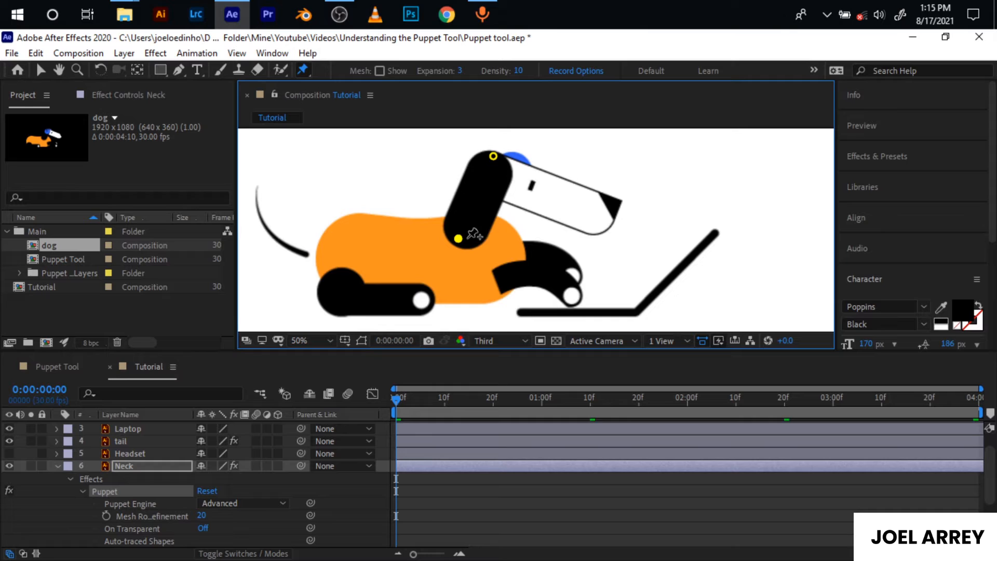
# At 0:00:00:20, move the upper neck pin slightly forward to 170.1, 34.3 to follow the lowered head, and reveal the layer's keyframes
pyautogui.click(492, 383)
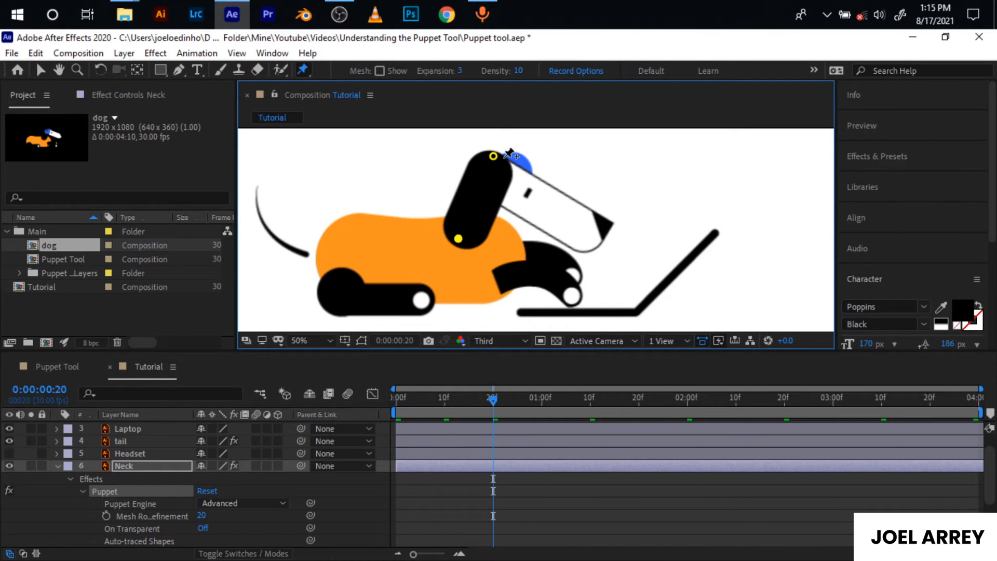
pyautogui.scroll(2, 491, 159)
pyautogui.moveTo(497, 160); pyautogui.dragTo(515, 165)
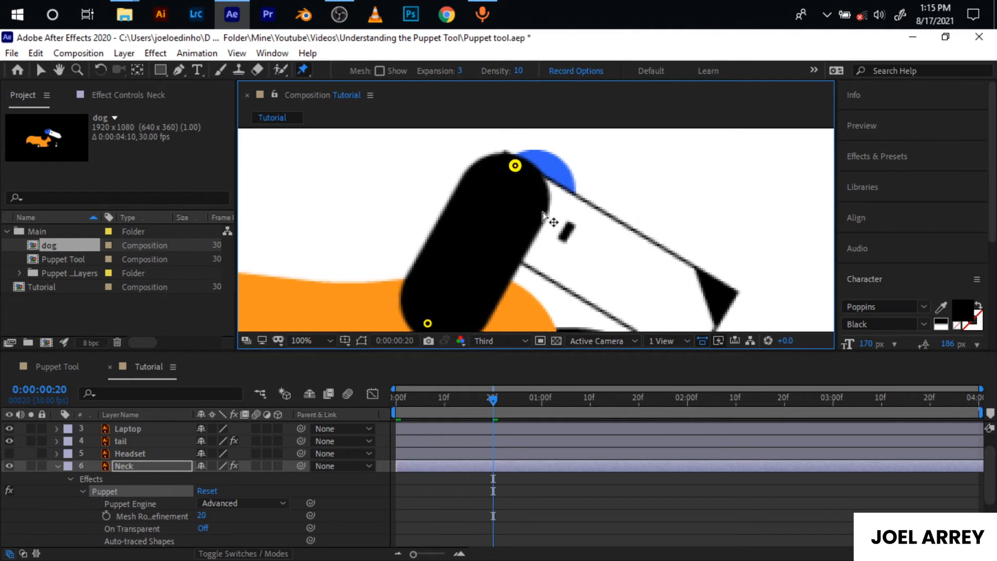
pyautogui.scroll(-1, 482, 503)
pyautogui.press('u')
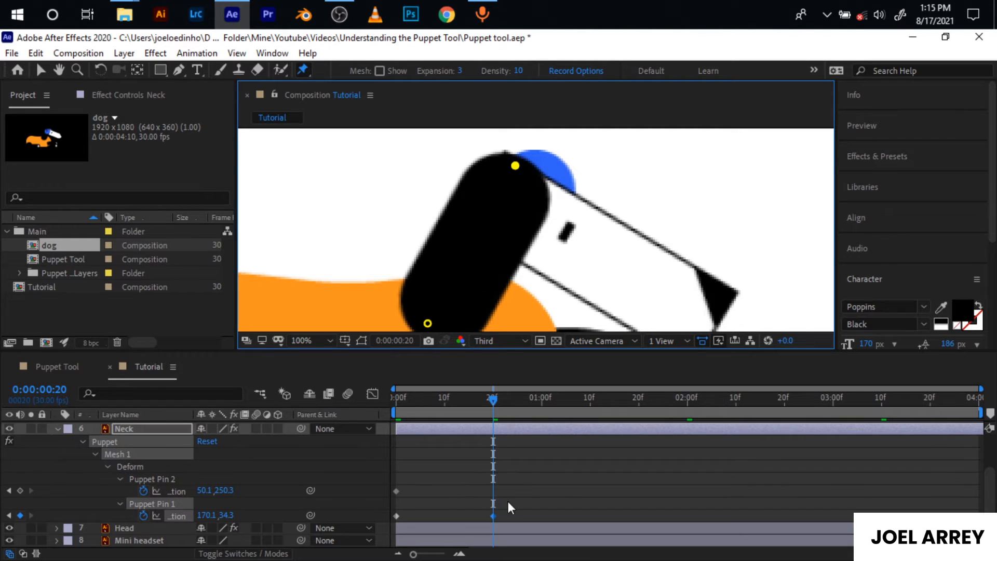
# Apply Easy Ease to the upper neck pin's two position keyframes and paste a copy of the pair at 0:00:01:10
pyautogui.moveTo(508, 505); pyautogui.dragTo(399, 518)
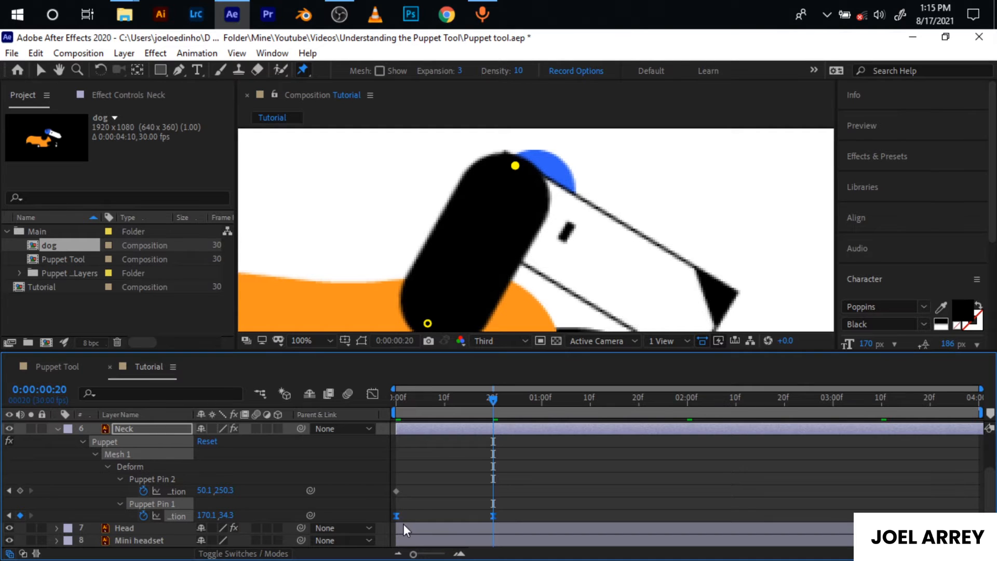
pyautogui.hotkey('shift', 'pagedown')
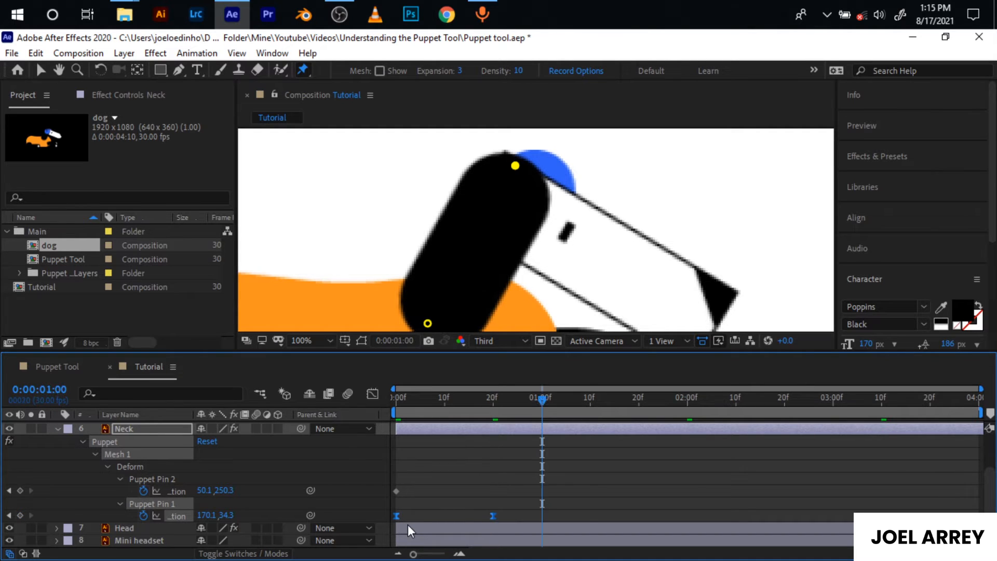
pyautogui.hotkey('shift', 'pagedown')
pyautogui.hotkey('ctrl', 'v')
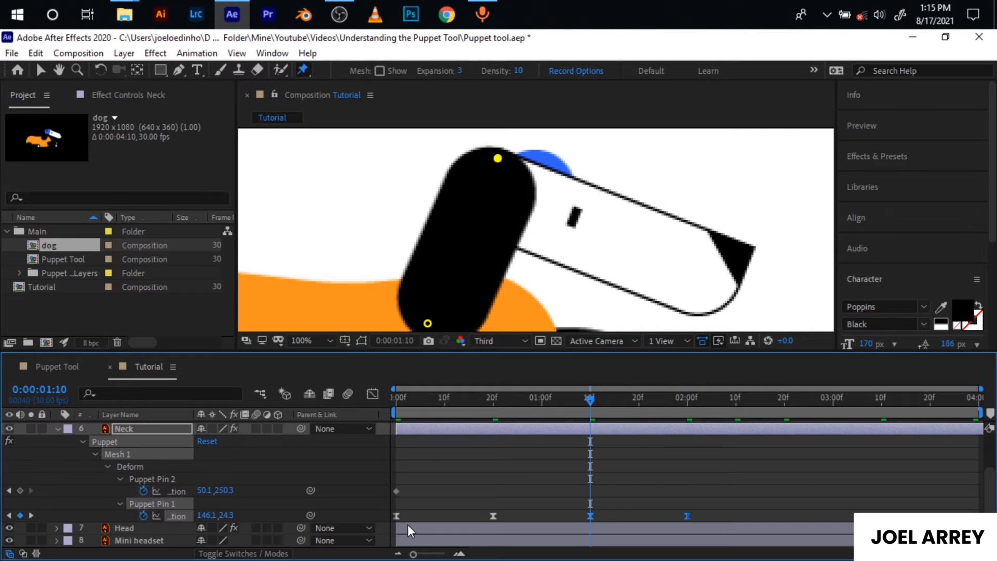
# Paste the neck pin's keyframe pair again at 0:00:02:20, and copy the keyframe from 0:00:02:20 to 0:00:03:29
pyautogui.hotkey('shift', 'pagedown')
pyautogui.hotkey('shift', 'pagedown')
pyautogui.hotkey('shift', 'pagedown')
pyautogui.hotkey('shift', 'pagedown')
pyautogui.hotkey('ctrl', 'v')
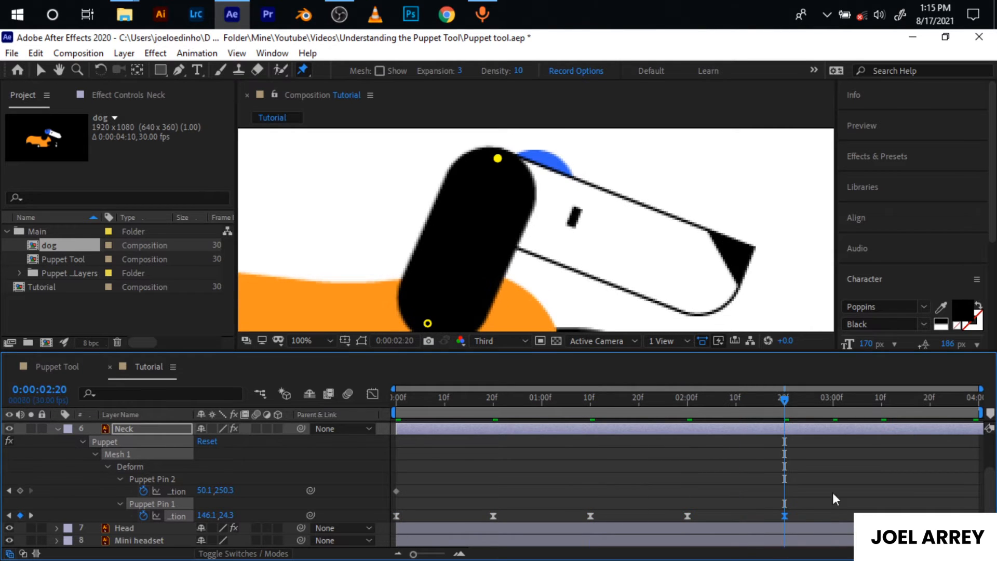
pyautogui.moveTo(784, 401); pyautogui.dragTo(973, 416)
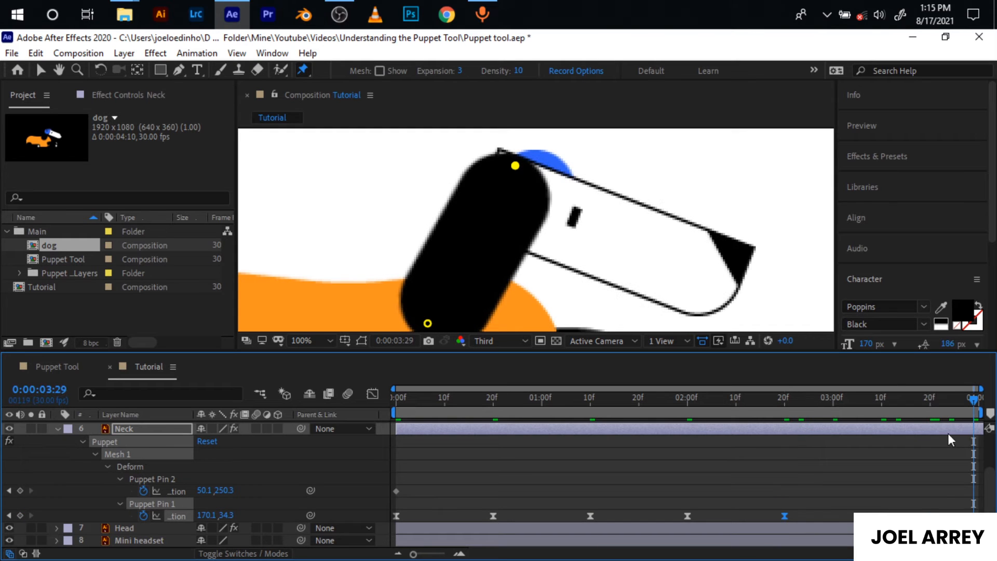
pyautogui.hotkey('ctrl', 'v')
# Preview the neck moving together with the head from the start of the composition
pyautogui.moveTo(464, 403); pyautogui.dragTo(406, 415)
pyautogui.press('space')
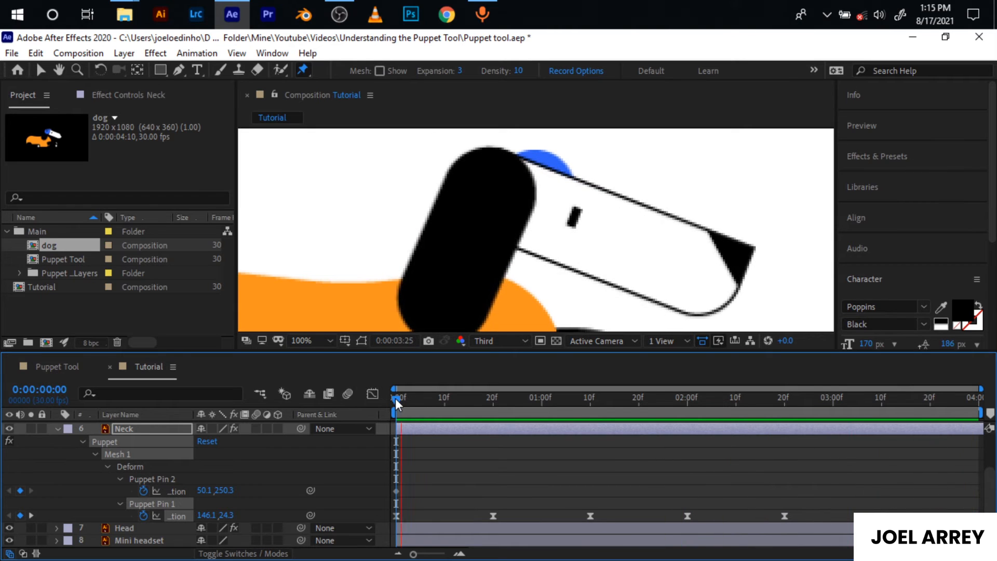
pyautogui.moveTo(394, 397); pyautogui.dragTo(406, 398)
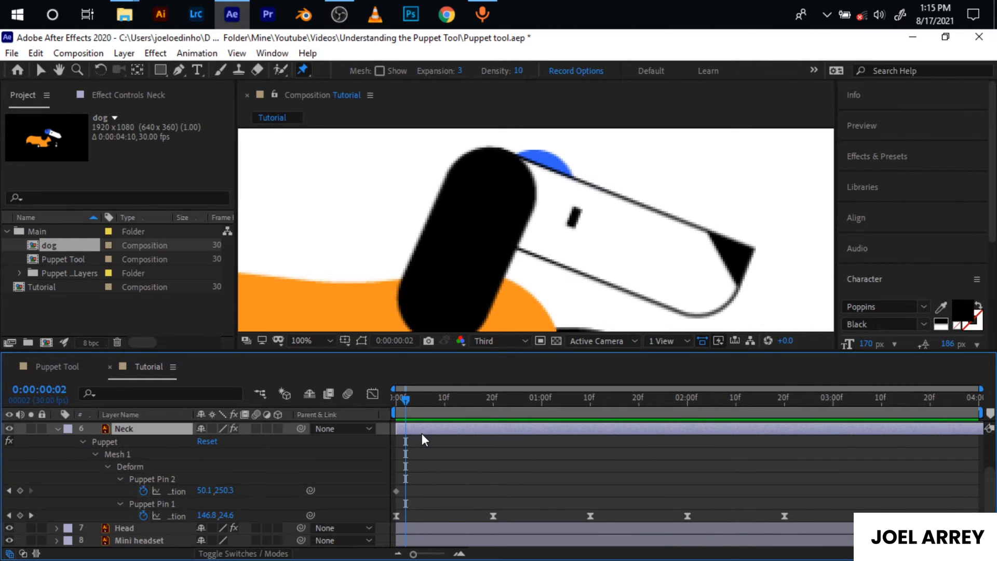
# Collapse the Neck layer's properties, and make the Headset layer visible and select it
pyautogui.press('u')
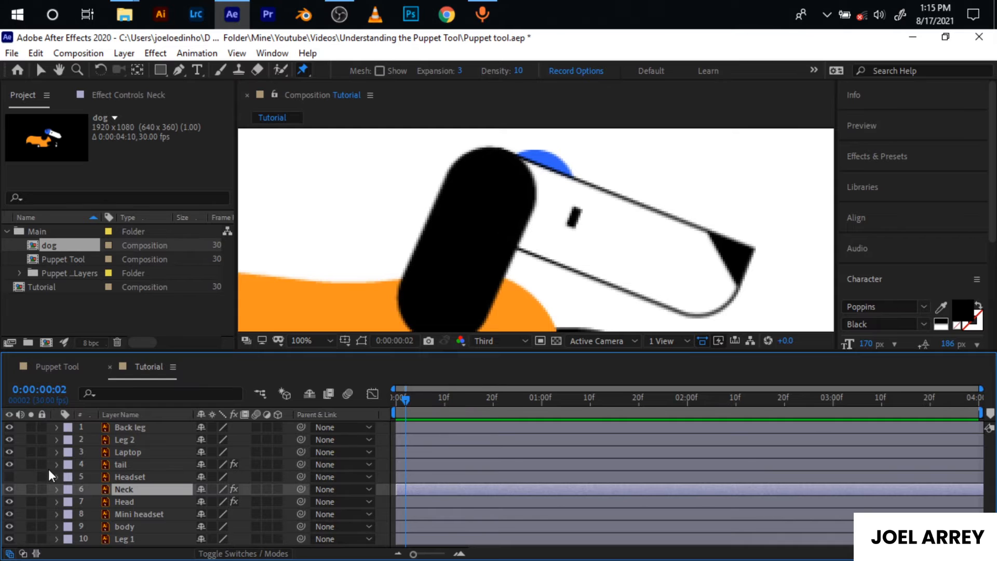
pyautogui.click(9, 477)
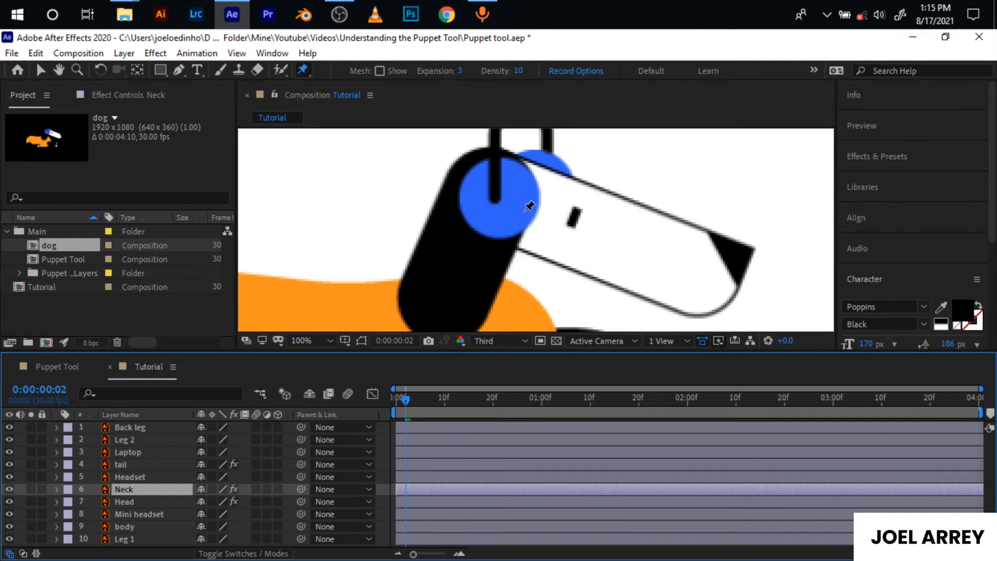
pyautogui.scroll(-2, 524, 205)
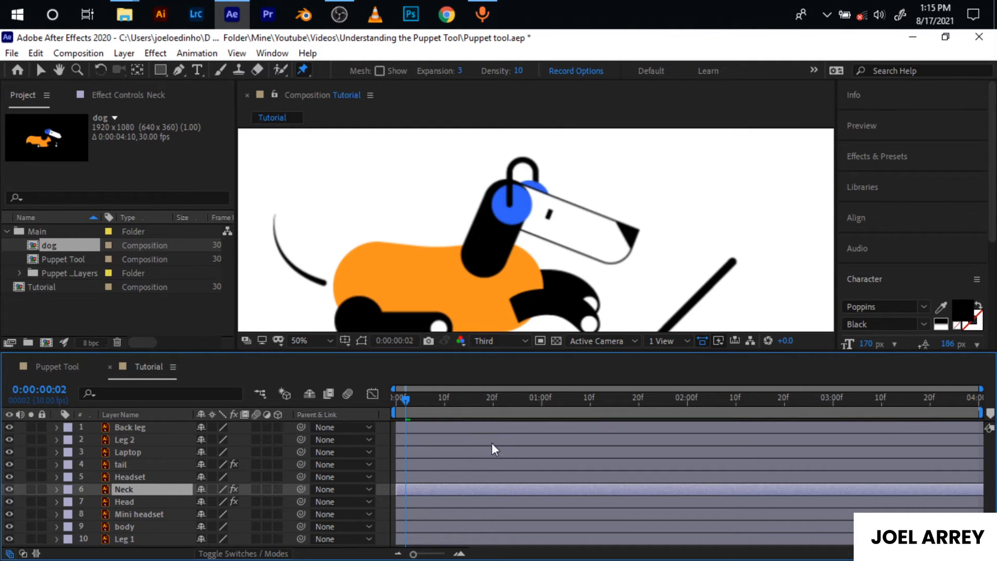
pyautogui.click(443, 477)
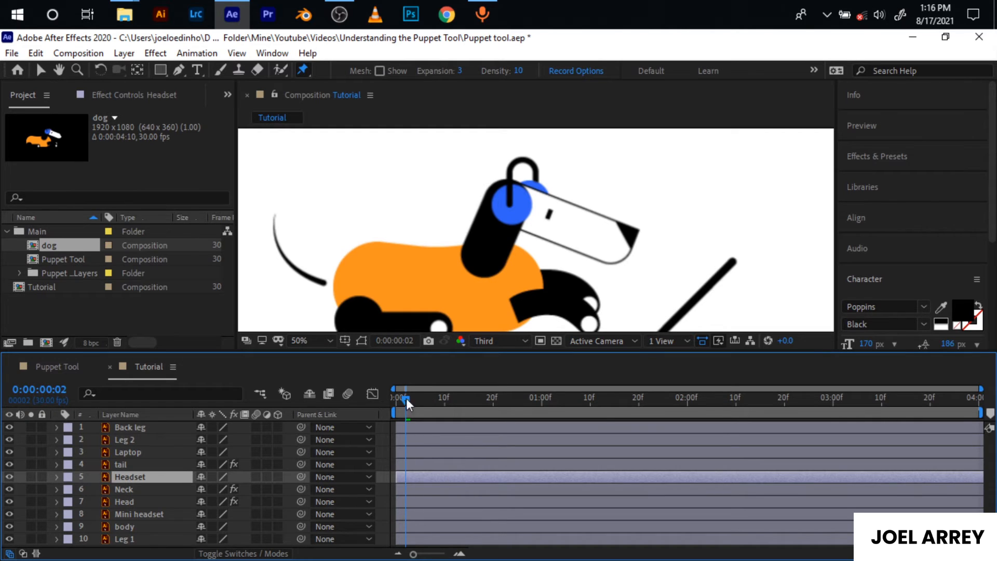
# Add Position keyframes to the Headset layer at 0:00:00:00 and 0:00:00:20
pyautogui.moveTo(407, 397); pyautogui.dragTo(381, 401)
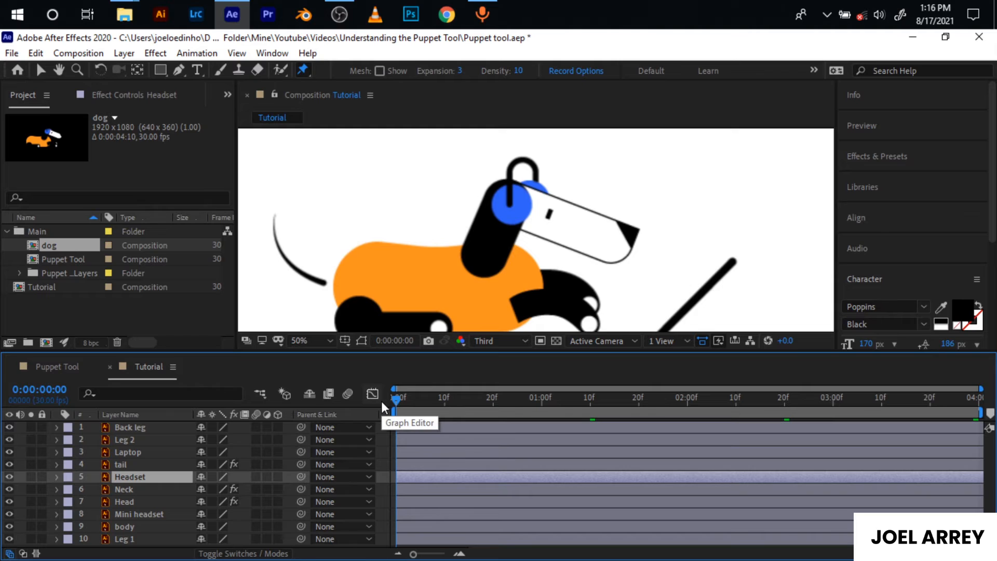
pyautogui.press('p')
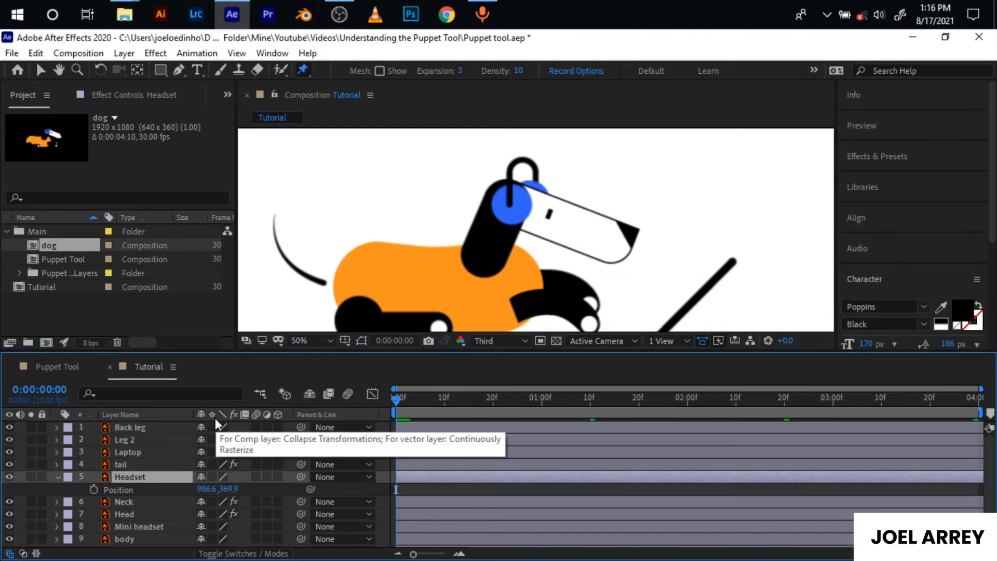
pyautogui.click(95, 490)
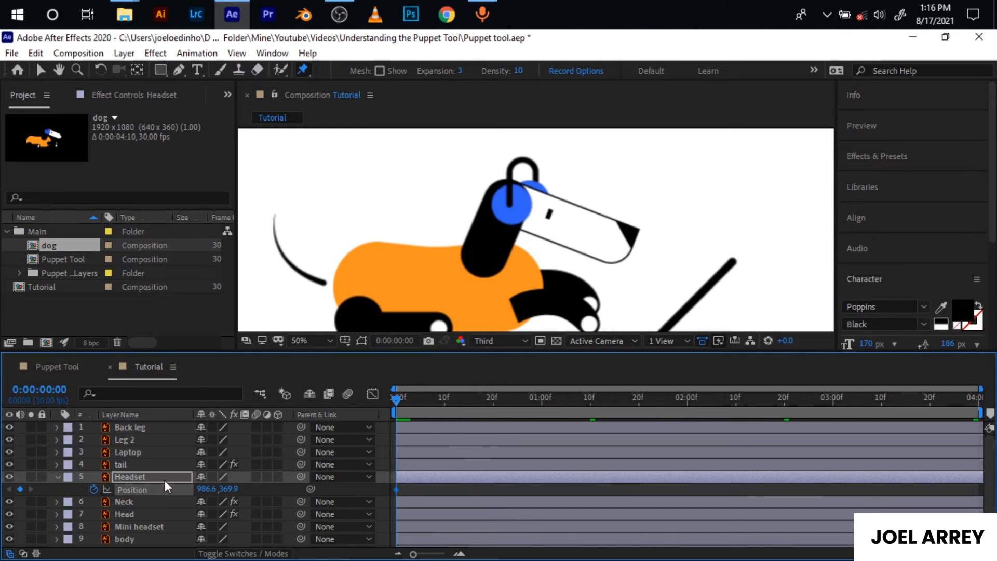
pyautogui.hotkey('shift', 'pagedown')
pyautogui.hotkey('shift', 'pagedown')
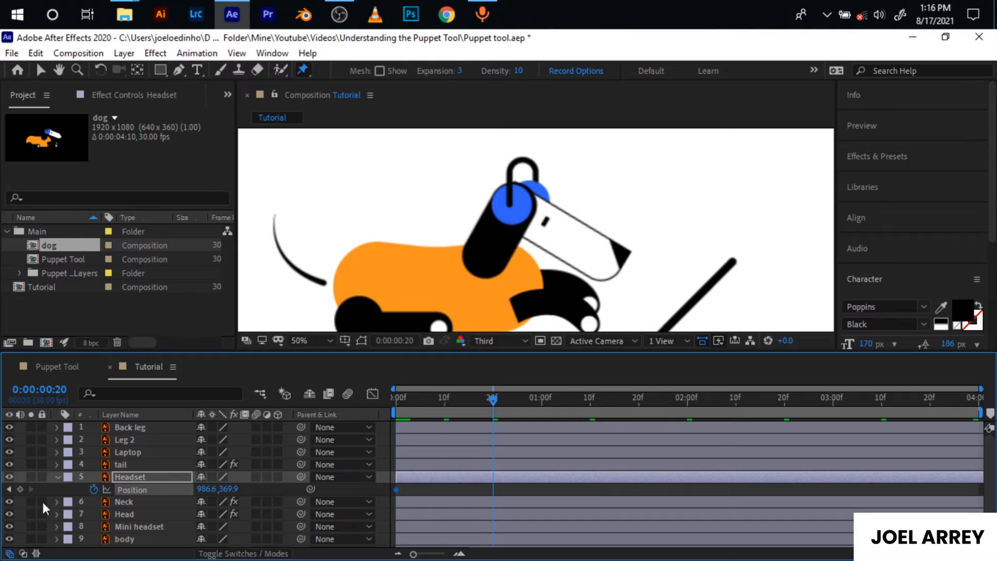
pyautogui.click(9, 489)
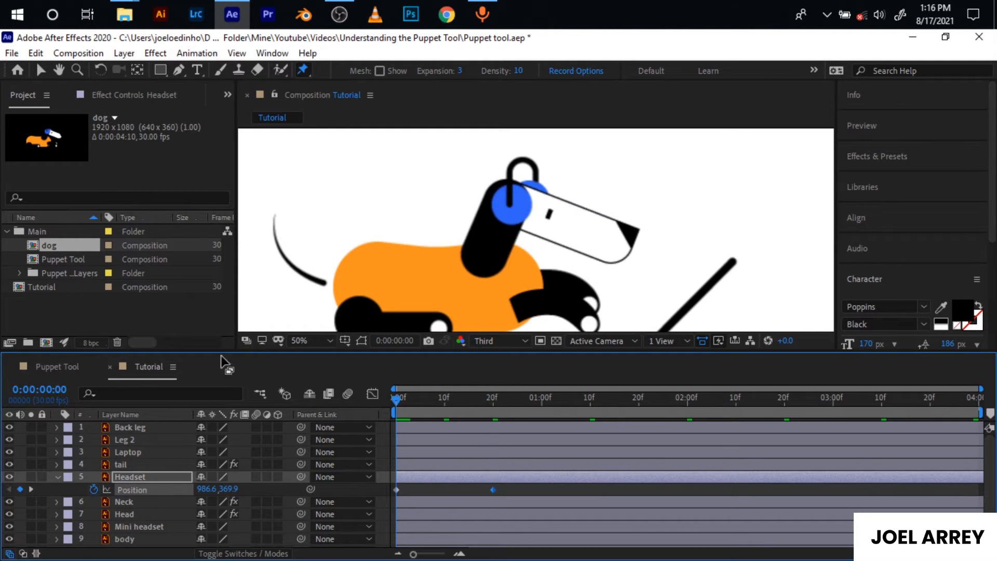
# At 0:00:00:00, move the headset to 972.6, 365.9 so its ear cup is centred on the neck's rounded upper end
pyautogui.scroll(2, 518, 198)
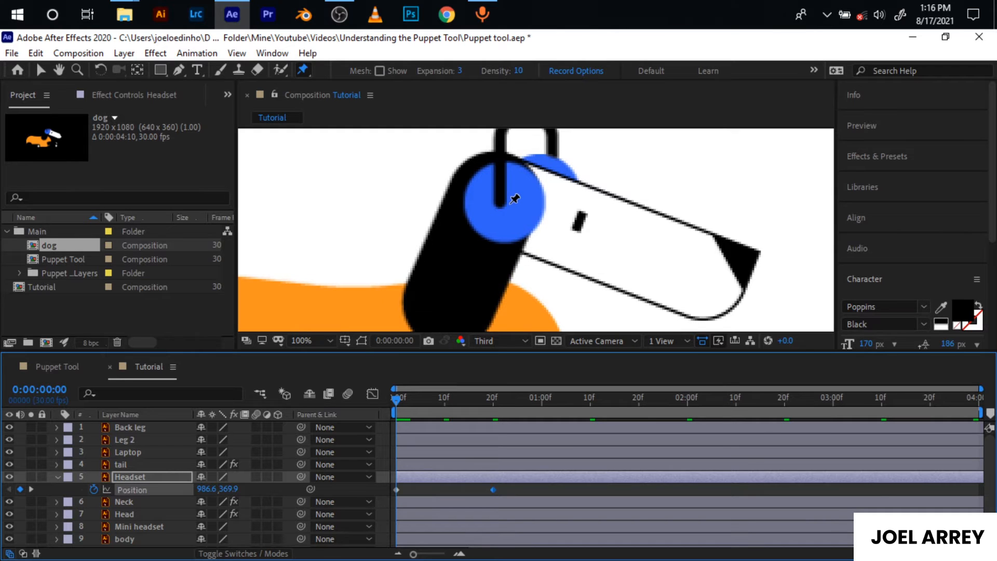
pyautogui.press('v')
pyautogui.moveTo(513, 206); pyautogui.dragTo(508, 203)
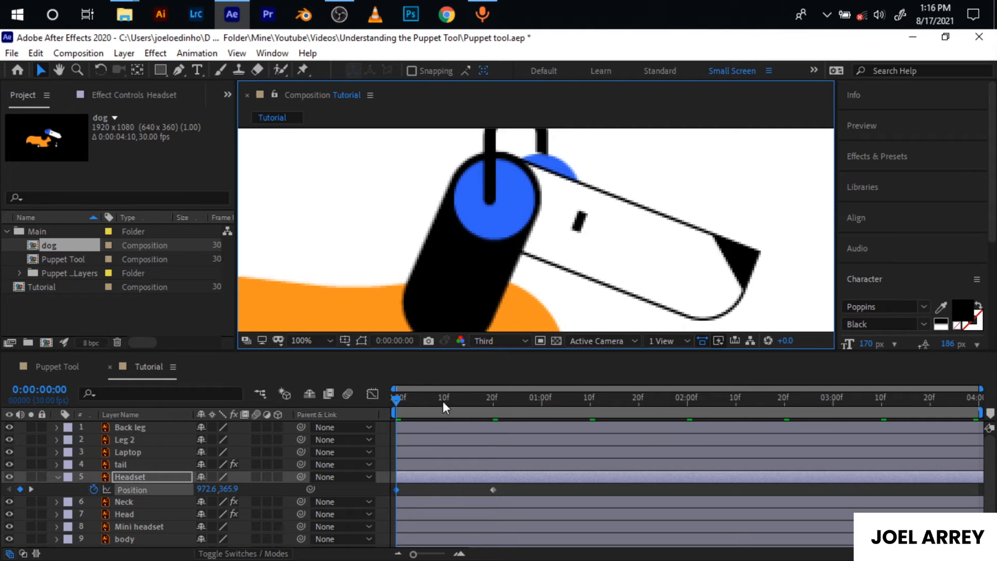
# At 0:00:00:20, move the headset to 992.6, 372.9 so it follows the forward-leaning neck
pyautogui.moveTo(396, 401); pyautogui.dragTo(495, 415)
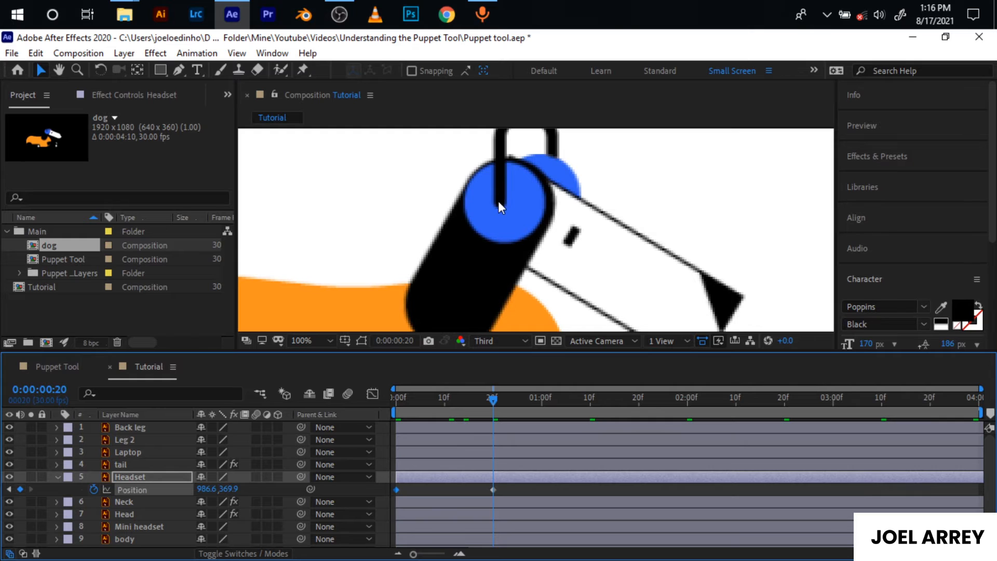
pyautogui.moveTo(499, 202); pyautogui.dragTo(501, 203)
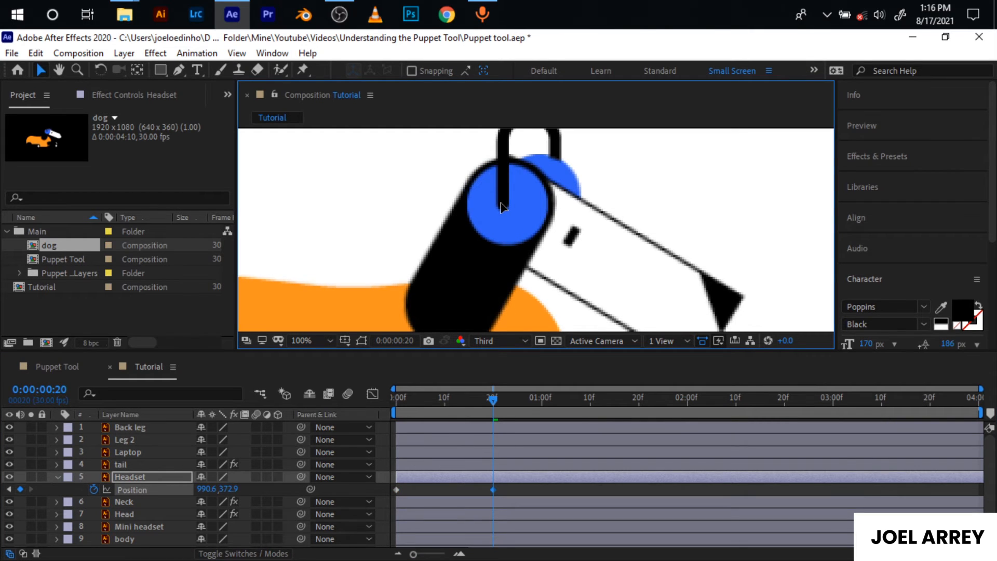
pyautogui.moveTo(500, 202); pyautogui.dragTo(502, 202)
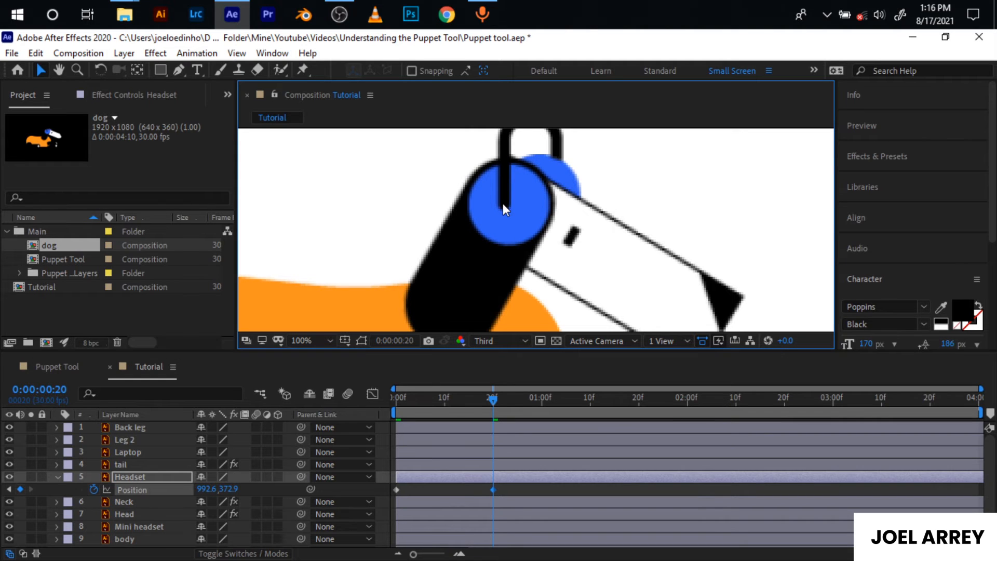
# Apply Easy Ease to the Headset layer's two Position keyframes and paste copies of the pair at 0:00:01:10 and 0:00:02:20
pyautogui.moveTo(509, 493); pyautogui.dragTo(382, 488)
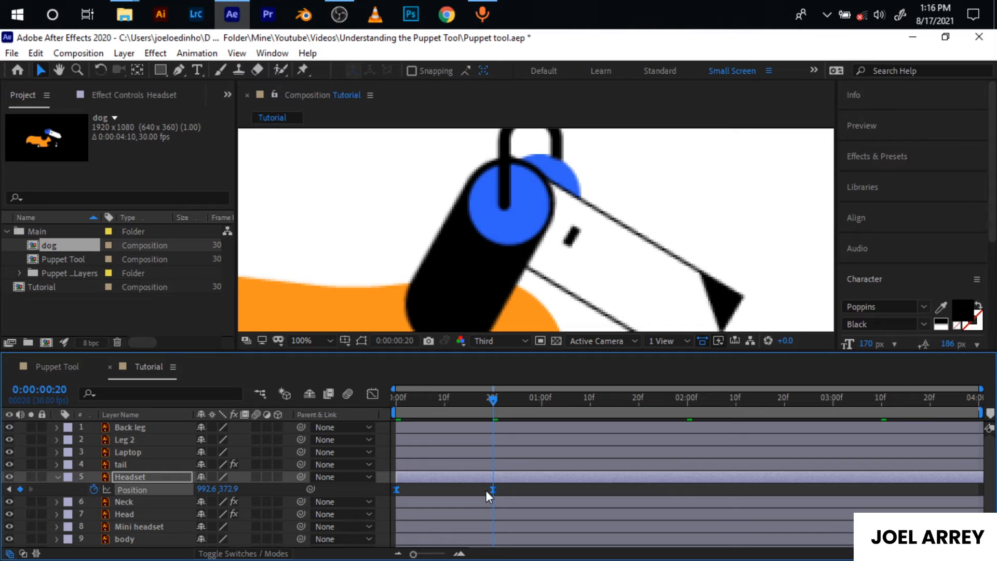
pyautogui.hotkey('ctrl', 'v')
pyautogui.hotkey('ctrl', 'v')
pyautogui.hotkey('ctrl', 'v')
pyautogui.hotkey('ctrl', 'v')
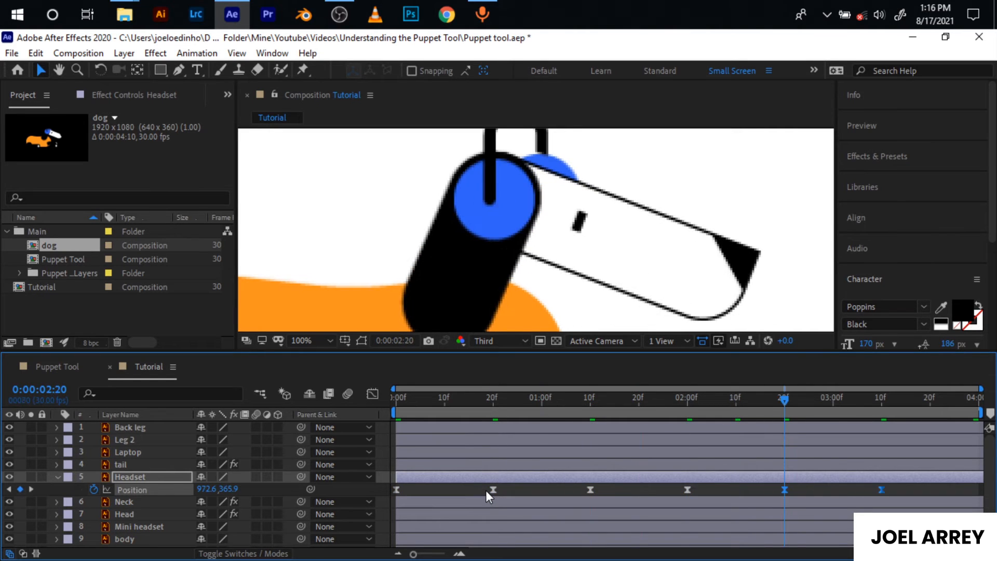
# Copy the Headset layer's Position keyframe from 0:00:02:20 to 0:00:03:29
pyautogui.click(765, 492)
pyautogui.click(784, 490)
pyautogui.moveTo(795, 399); pyautogui.dragTo(977, 399)
pyautogui.hotkey('ctrl', 'v')
# Preview the headset moving with the head and neck, and return to the start of the composition
pyautogui.moveTo(415, 401); pyautogui.dragTo(359, 413)
pyautogui.scroll(-1, 488, 218)
pyautogui.press('space')
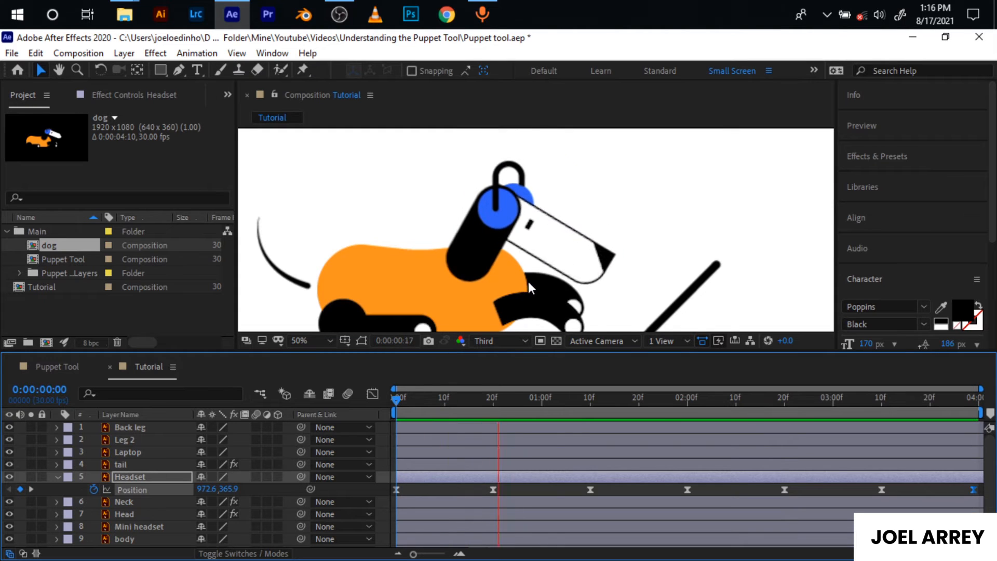
pyautogui.click(398, 401)
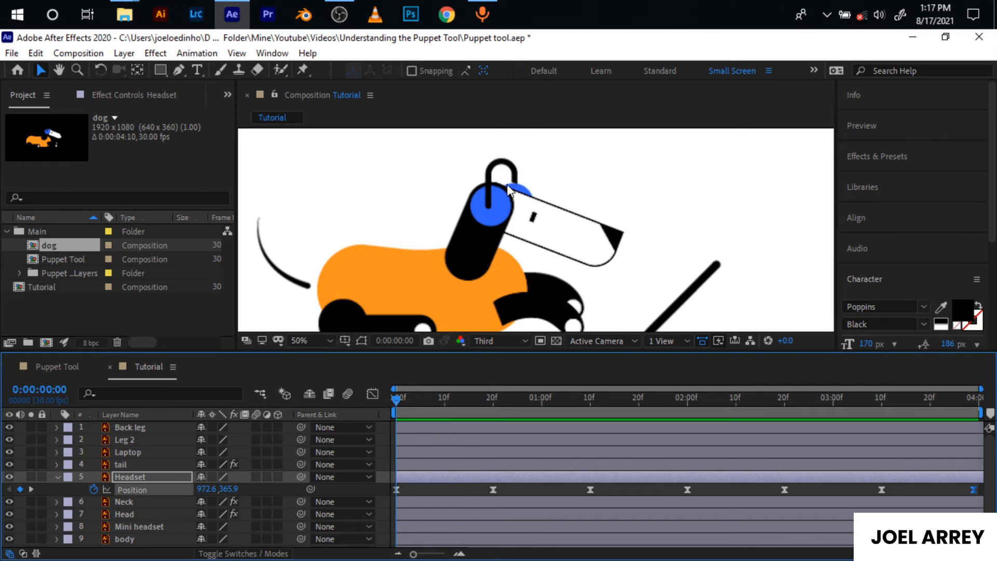
# Add a Position keyframe to the Mini headset layer at 0:00:00:00
pyautogui.click(156, 526)
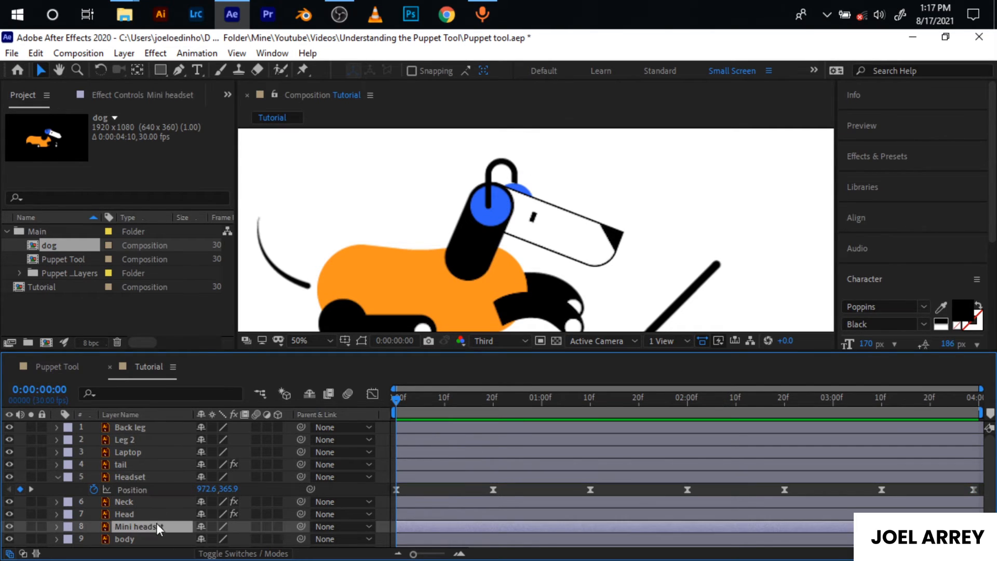
pyautogui.press('p')
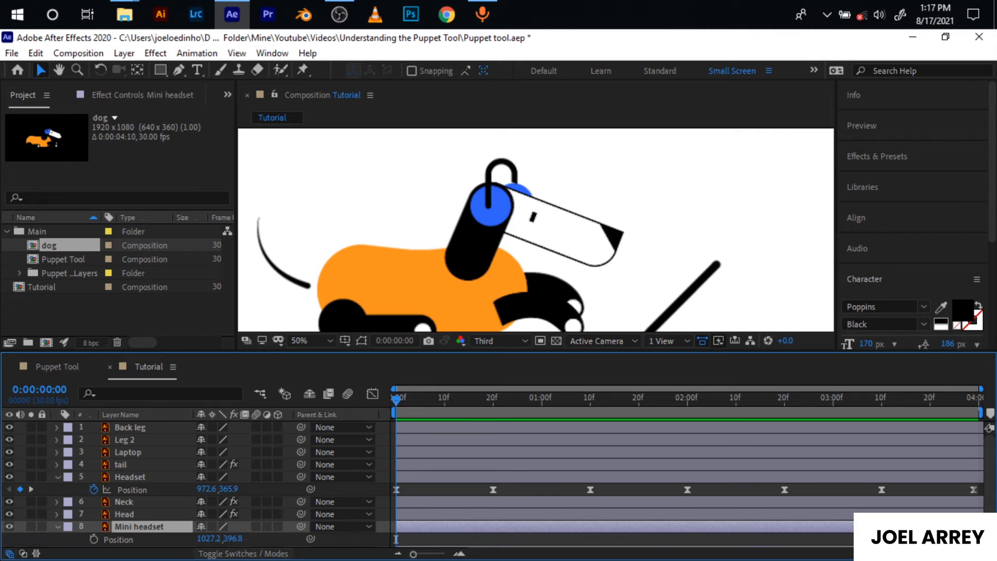
pyautogui.click(93, 539)
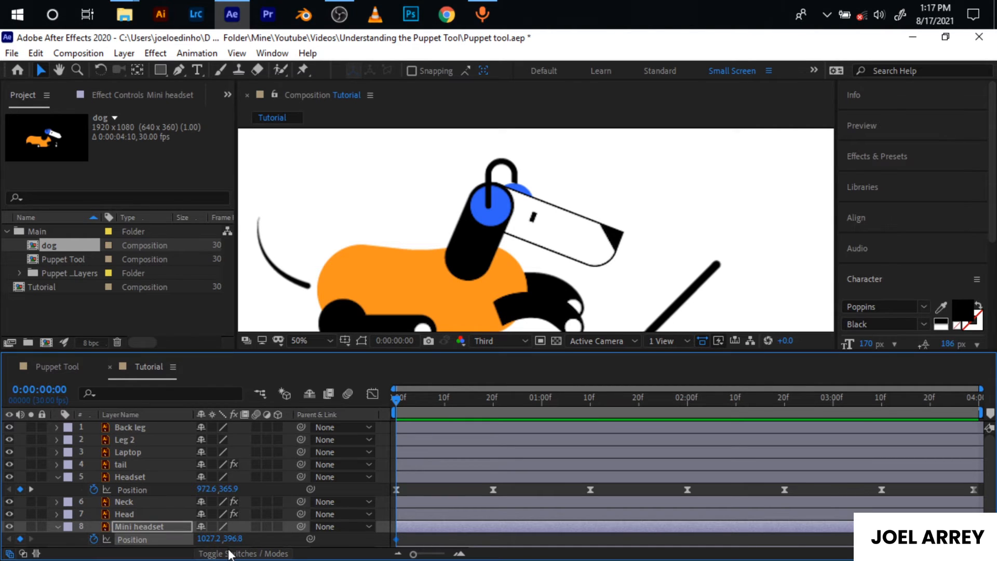
# Animate the Mini headset's Position from 1011.2, 390.8 at 0:00:00:00 to 1030.7, 396.8 at 0:00:00:20
pyautogui.press('k')
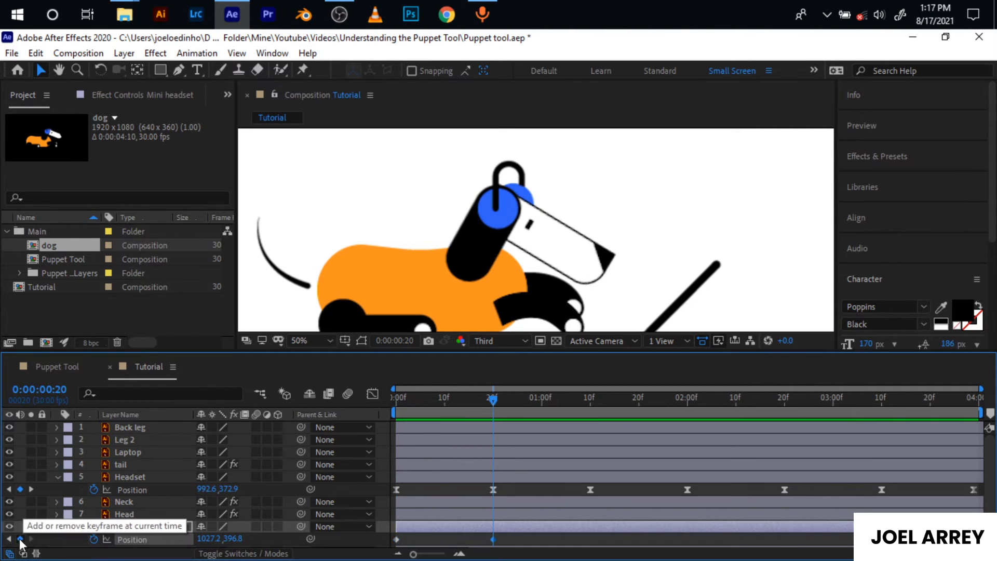
pyautogui.click(20, 540)
pyautogui.click(9, 539)
pyautogui.scroll(4, 538, 177)
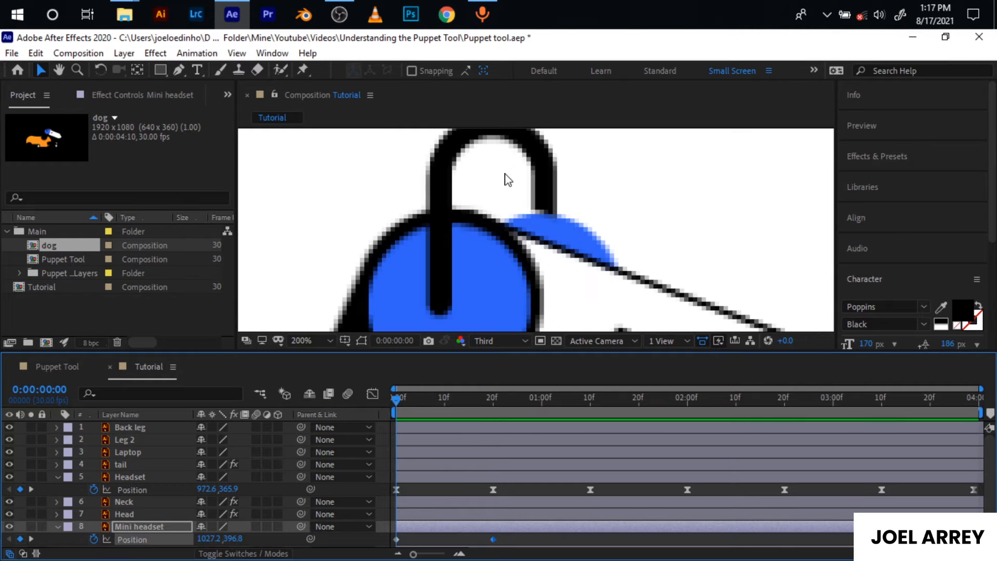
pyautogui.moveTo(565, 226); pyautogui.dragTo(544, 223)
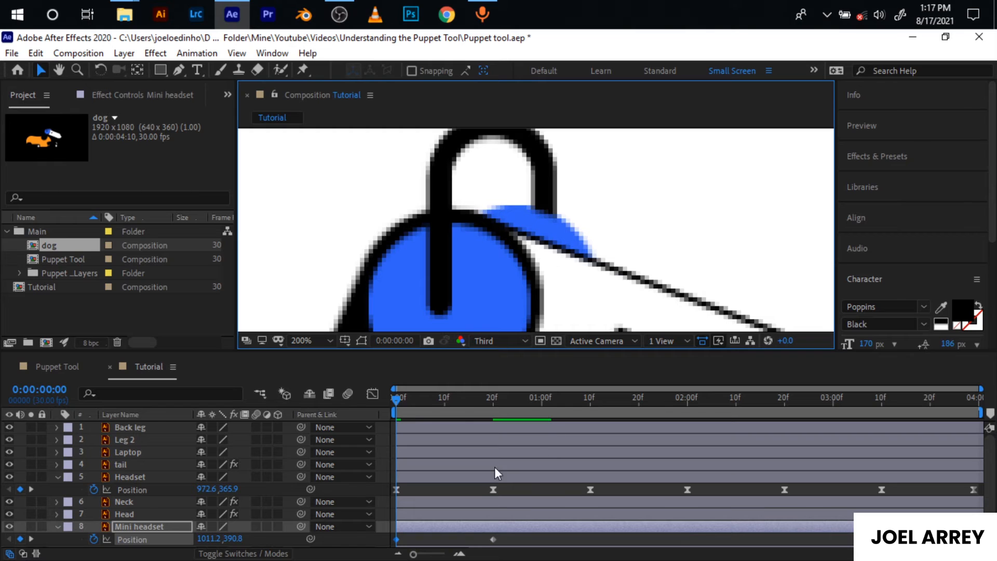
pyautogui.moveTo(449, 411); pyautogui.dragTo(493, 414)
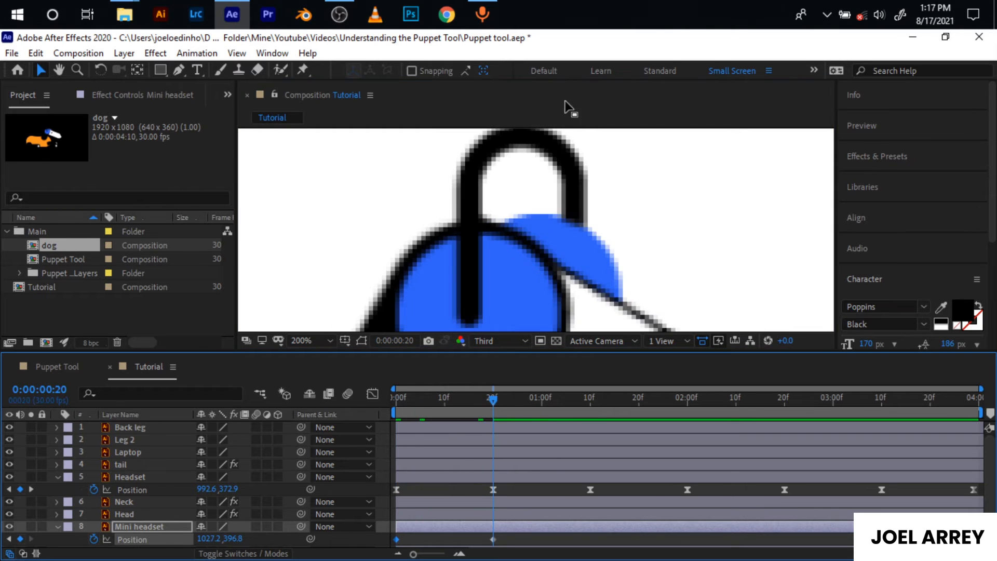
pyautogui.moveTo(560, 229); pyautogui.dragTo(559, 227)
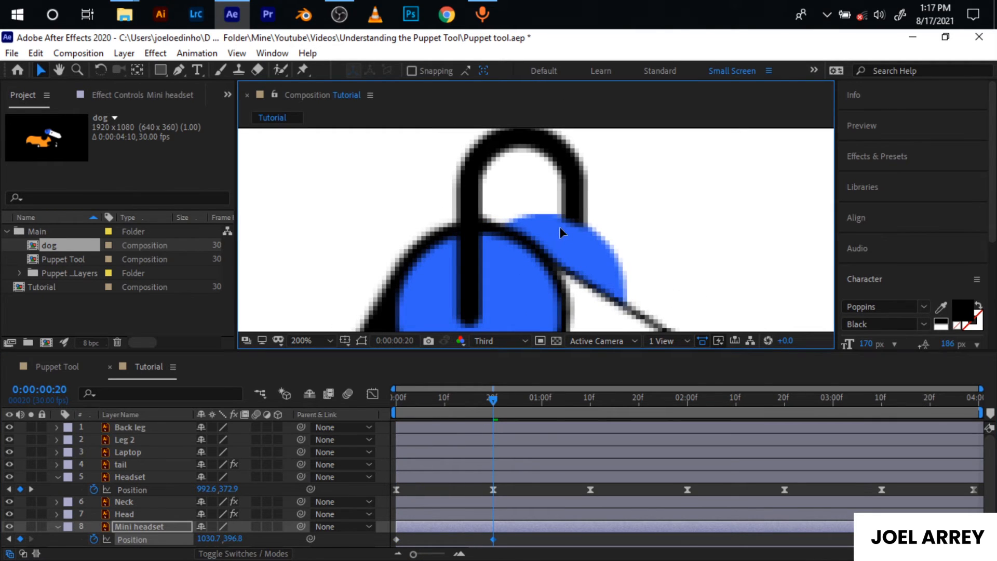
# Apply Easy Ease to the Mini headset's two Position keyframes and paste copies of the pair at 0:00:01:10 and 0:00:02:20
pyautogui.moveTo(516, 540); pyautogui.dragTo(371, 534)
pyautogui.scroll(-2, 467, 496)
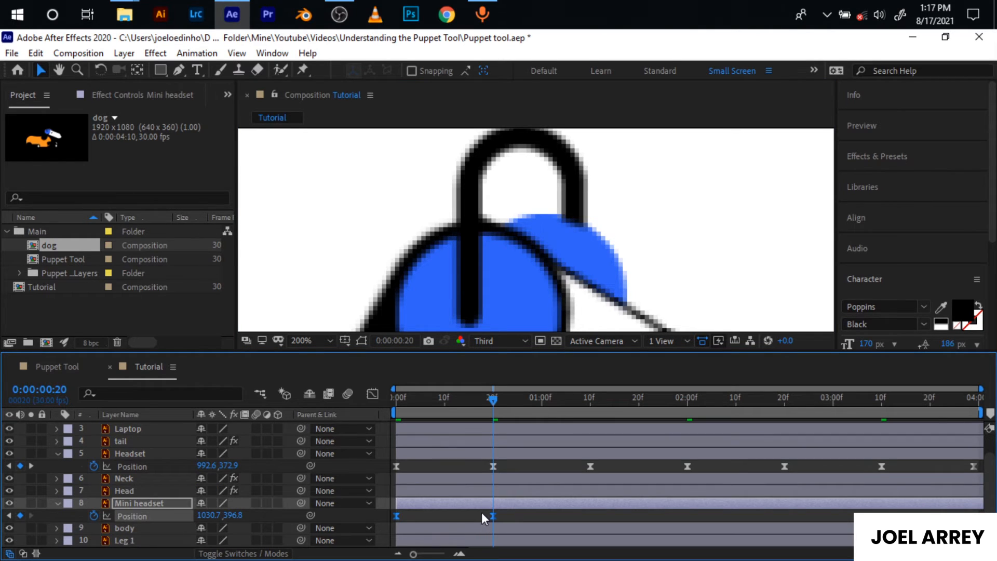
pyautogui.press('space')
pyautogui.press('j')
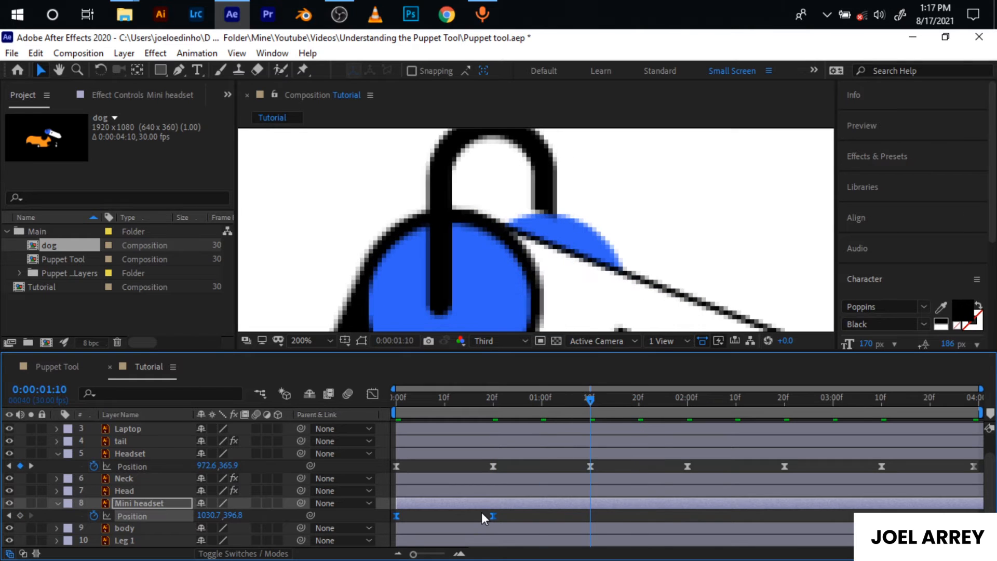
pyautogui.hotkey('ctrl', 'v')
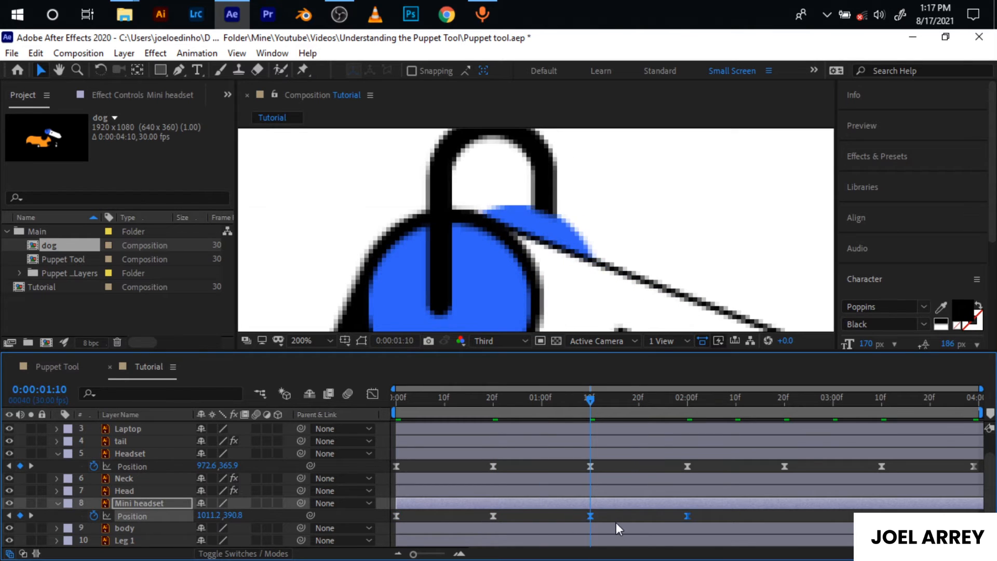
pyautogui.moveTo(581, 516); pyautogui.dragTo(693, 518)
pyautogui.moveTo(699, 405); pyautogui.dragTo(787, 440)
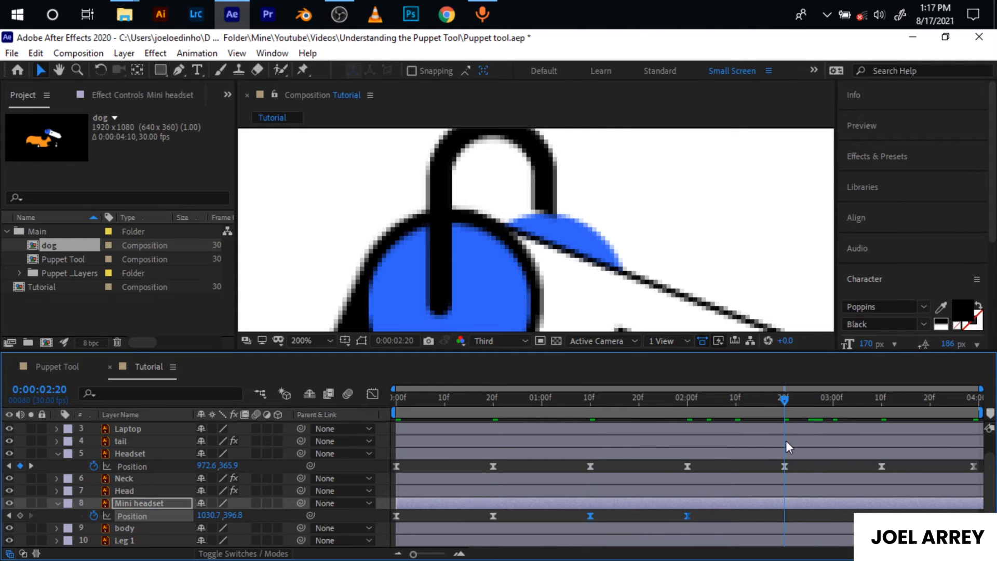
pyautogui.hotkey('ctrl', 'v')
# Copy the Mini headset's Position keyframe from 0:00:02:20 to the end of the composition
pyautogui.click(794, 516)
pyautogui.click(784, 515)
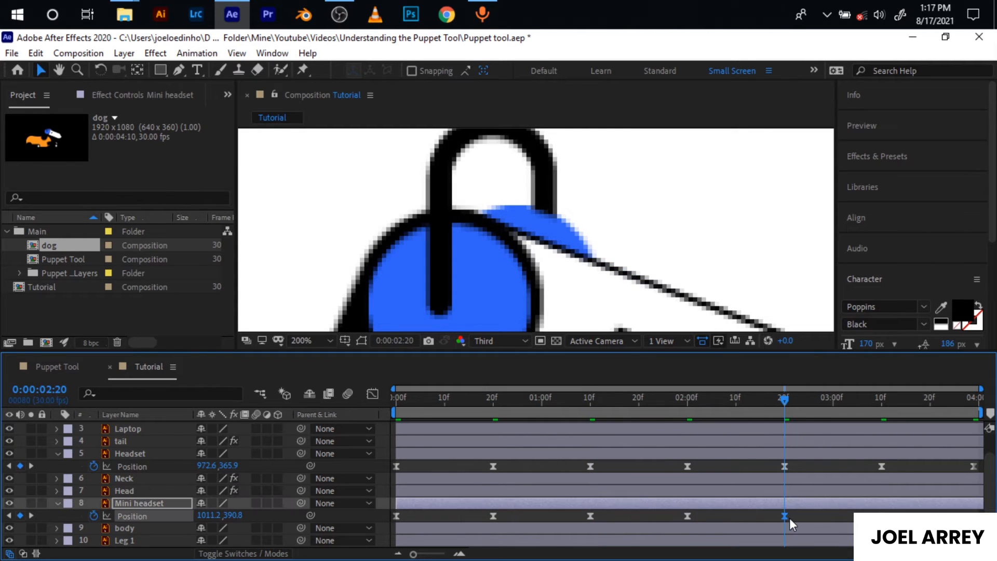
pyautogui.moveTo(934, 427); pyautogui.dragTo(985, 460)
pyautogui.hotkey('ctrl', 'v')
# Preview the mini headset moving with the head from the start of the composition, and return to 0:00:00:00
pyautogui.press(',')
pyautogui.press(',')
pyautogui.moveTo(430, 405); pyautogui.dragTo(369, 413)
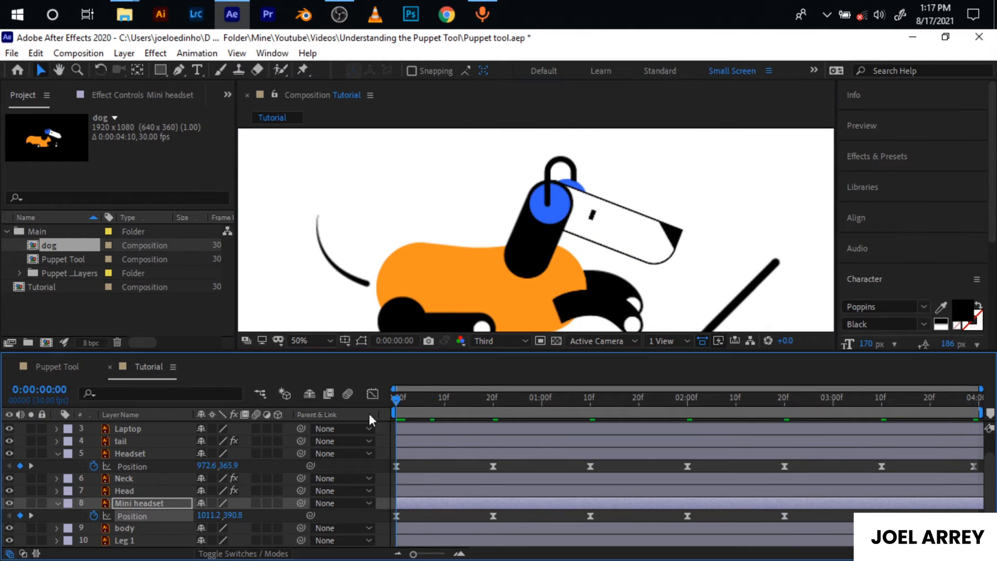
pyautogui.press('space')
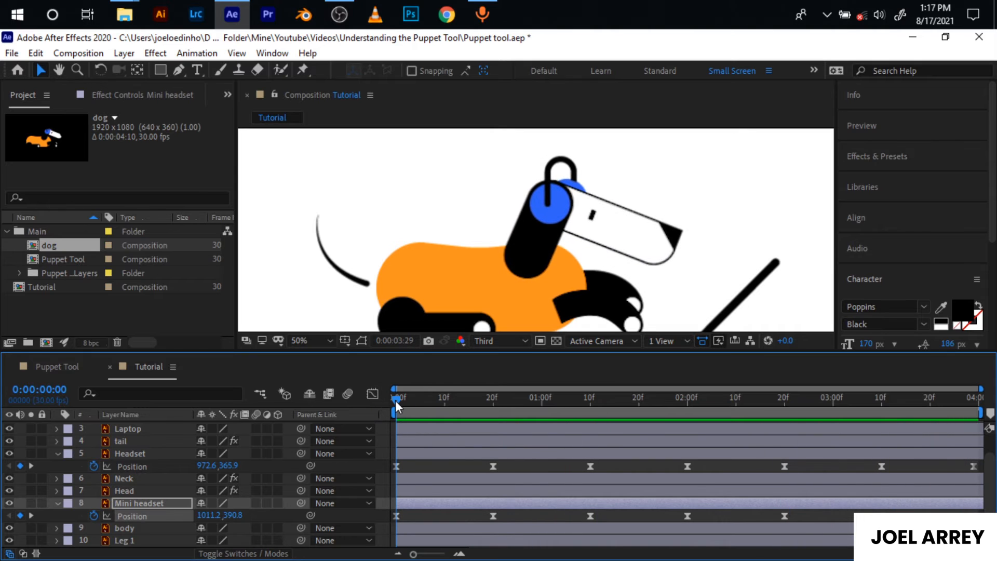
pyautogui.click(395, 400)
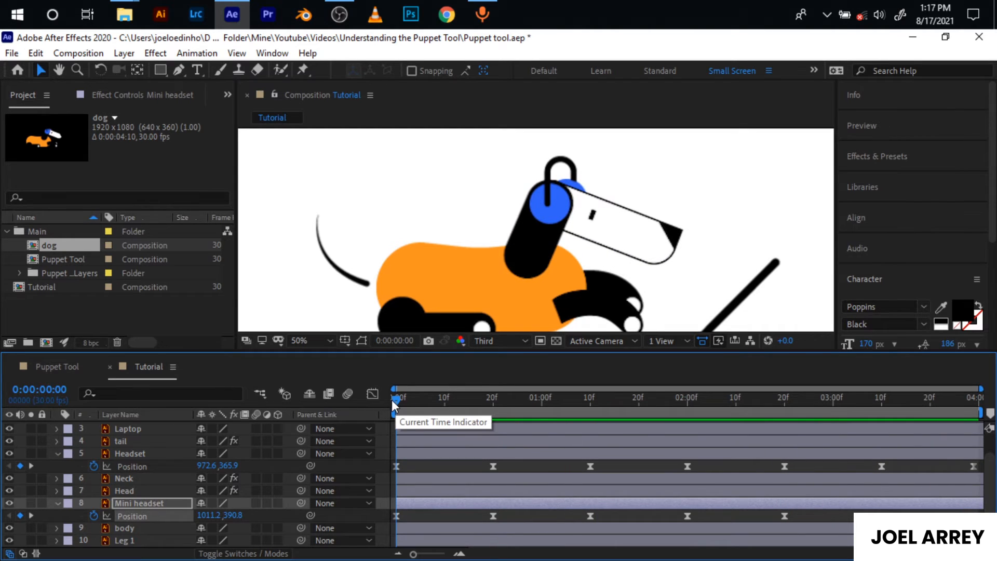
# Collapse the keyframed properties of the Headset and Mini headset layers, with the dog's legs in view
pyautogui.moveTo(571, 287); pyautogui.dragTo(534, 232)
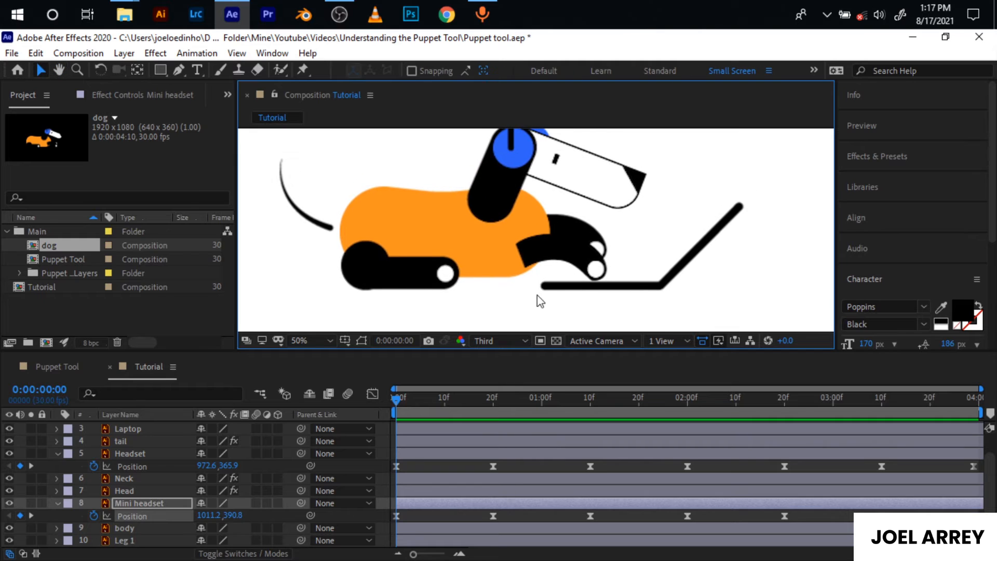
pyautogui.click(465, 456)
pyautogui.press('u')
pyautogui.click(468, 509)
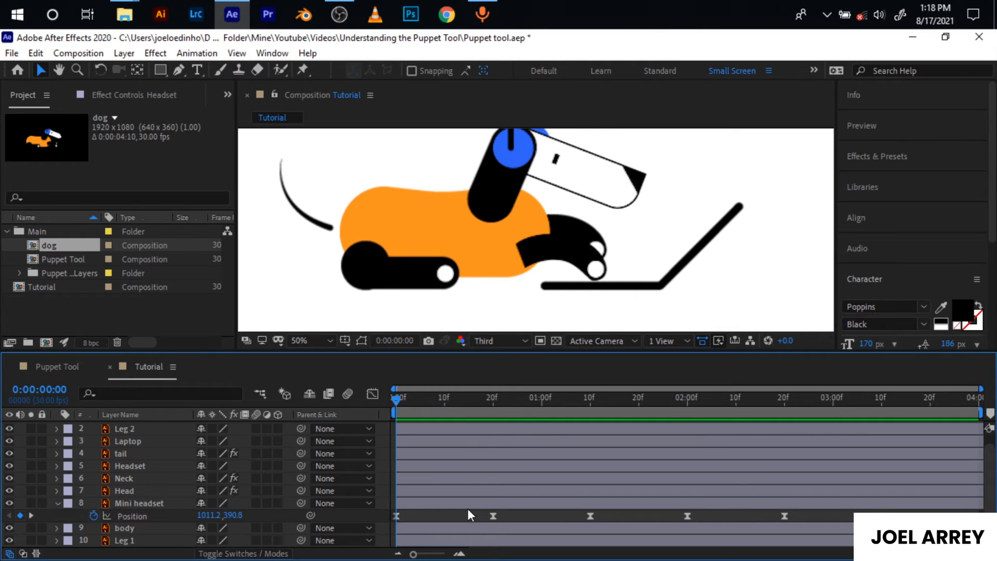
pyautogui.click(467, 504)
pyautogui.press('u')
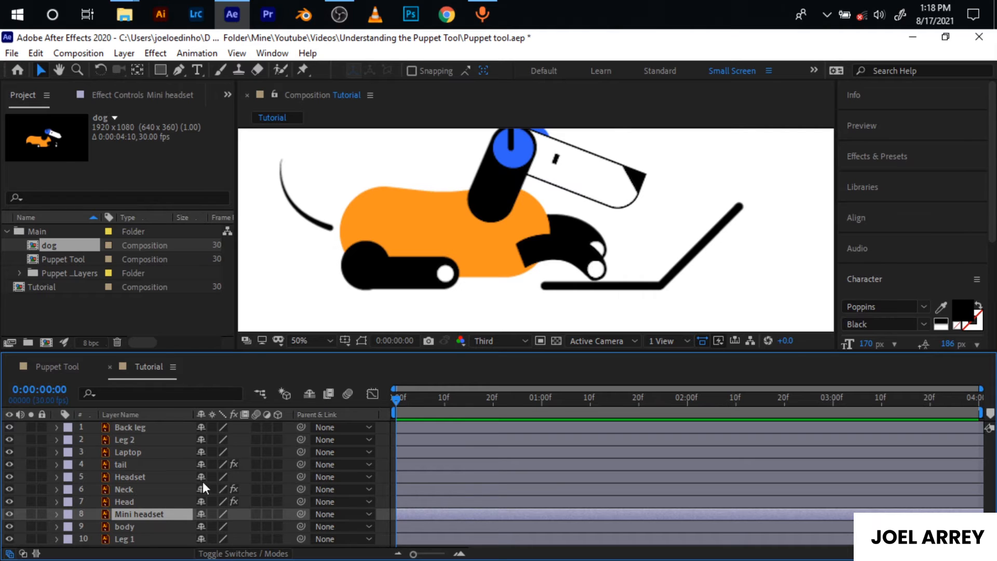
# Select the Leg 2 layer and briefly hide it to check which front leg it is
pyautogui.click(145, 439)
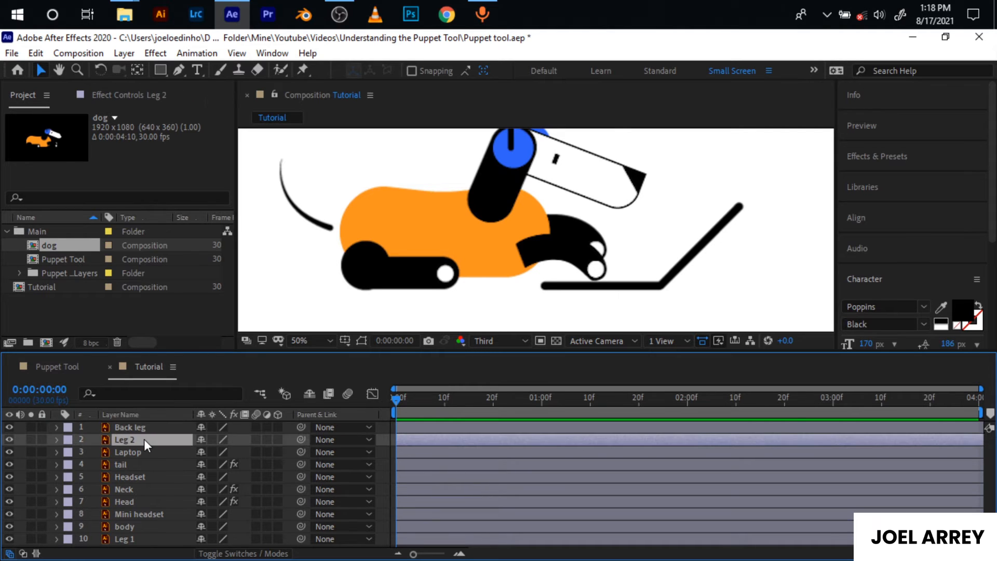
pyautogui.click(5, 435)
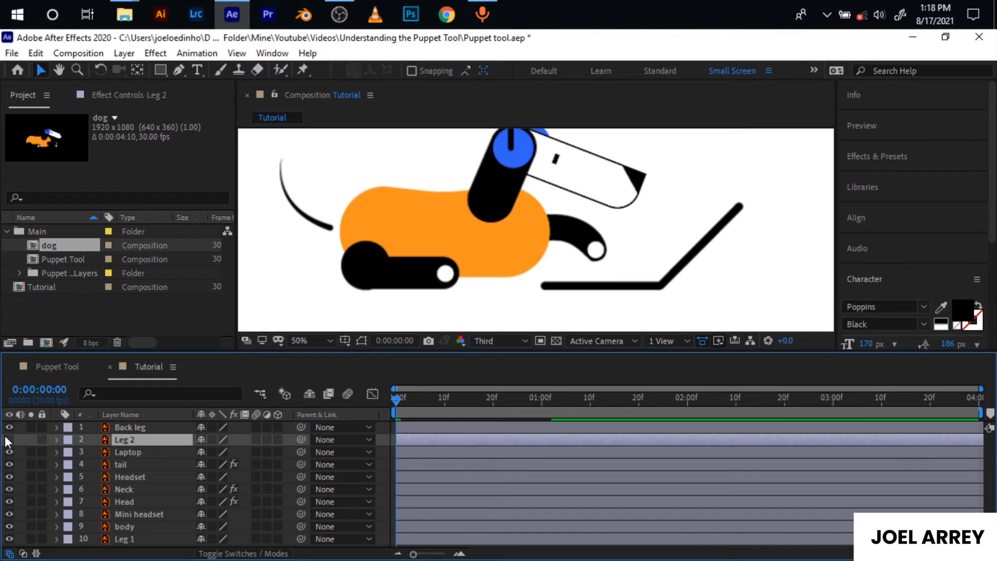
pyautogui.click(4, 435)
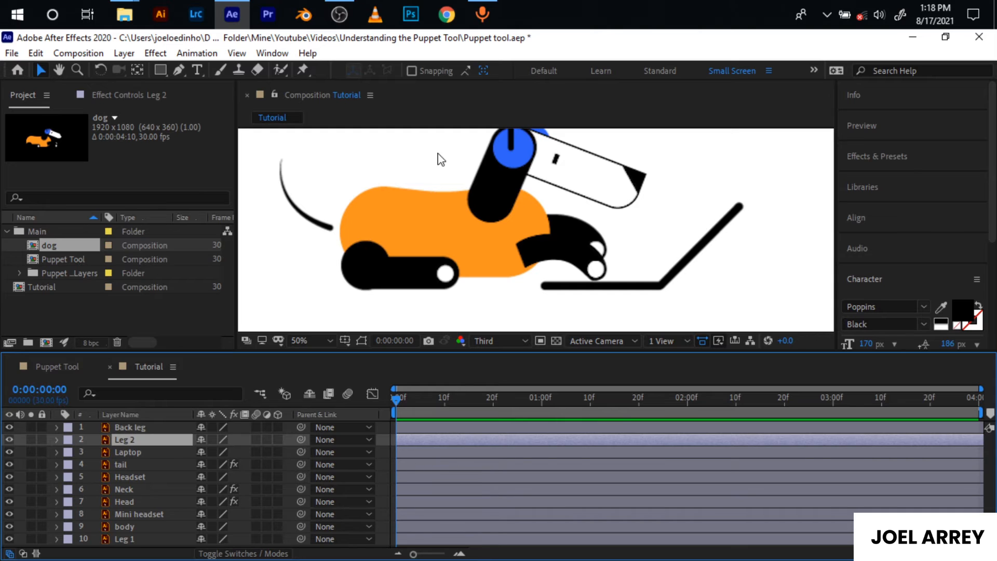
# Place three puppet position pins on Leg 2: at its upper end, at the middle bend and on the paw
pyautogui.hotkey('ctrl', 'p')
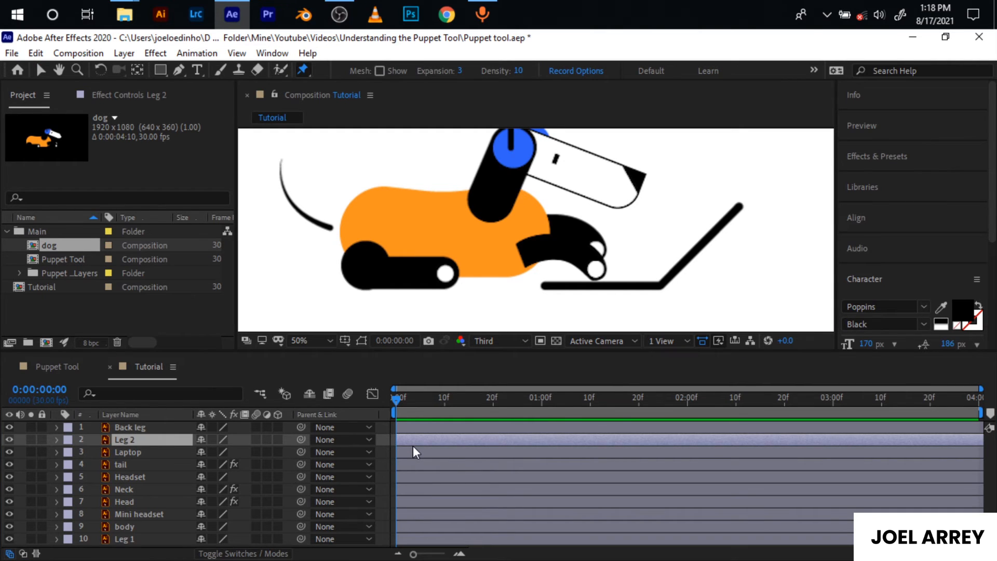
pyautogui.click(301, 69)
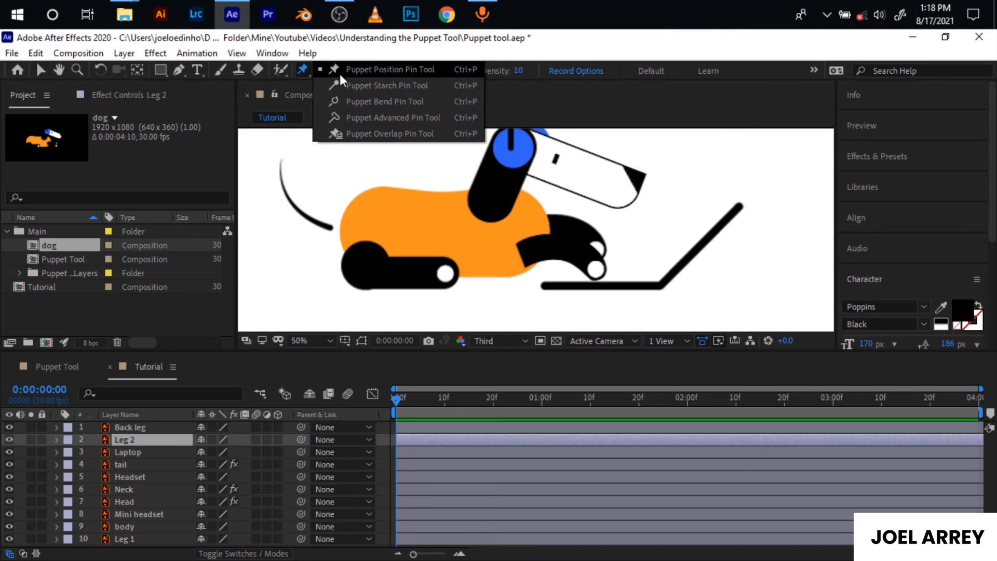
pyautogui.click(301, 69)
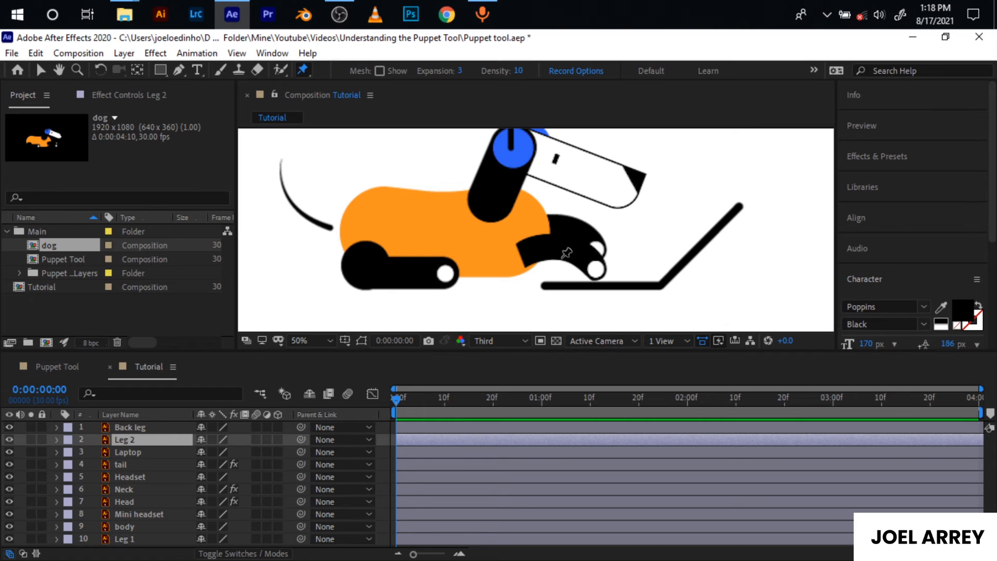
pyautogui.scroll(2, 541, 239)
pyautogui.scroll(-2, 542, 239)
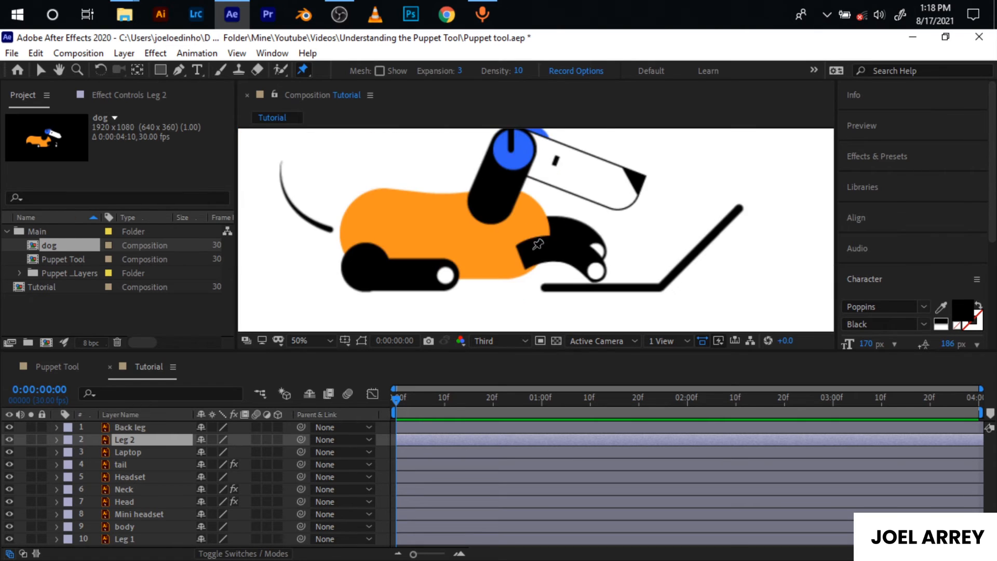
pyautogui.scroll(2, 519, 247)
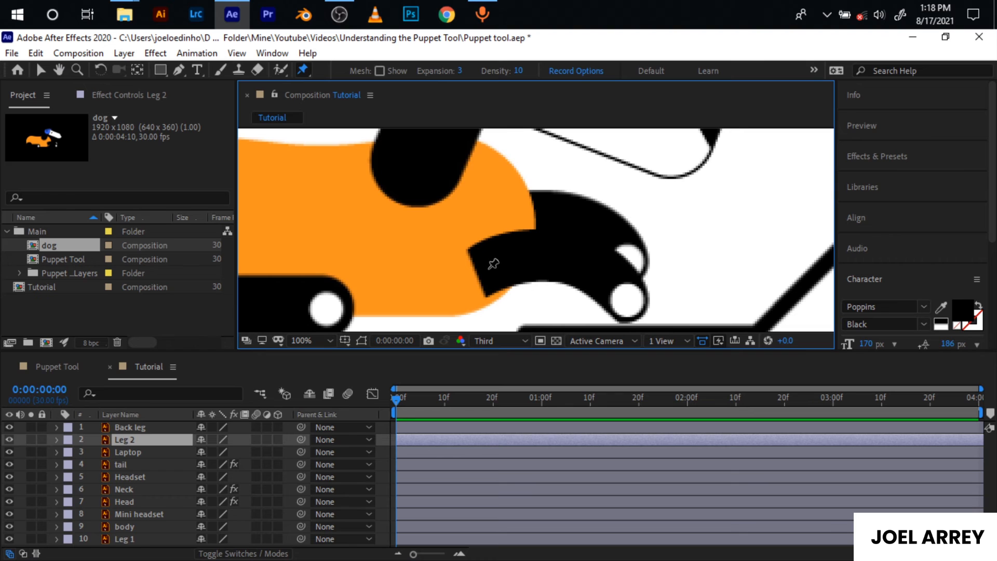
pyautogui.click(488, 269)
pyautogui.click(569, 254)
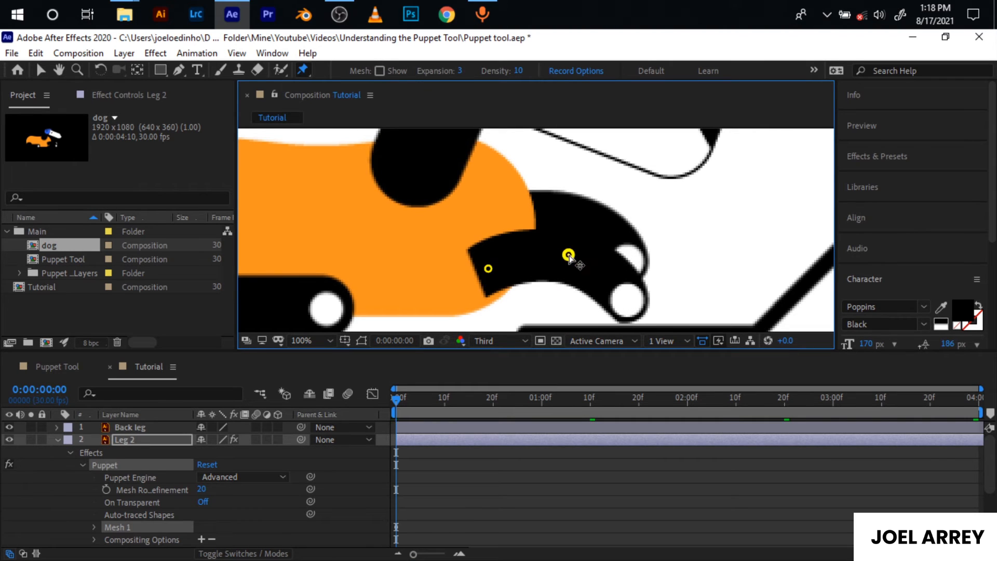
pyautogui.click(632, 304)
# Add three puppet starch pins to Leg 2: on the paw, on the lower leg and on the upper leg
pyautogui.moveTo(301, 72); pyautogui.dragTo(345, 85)
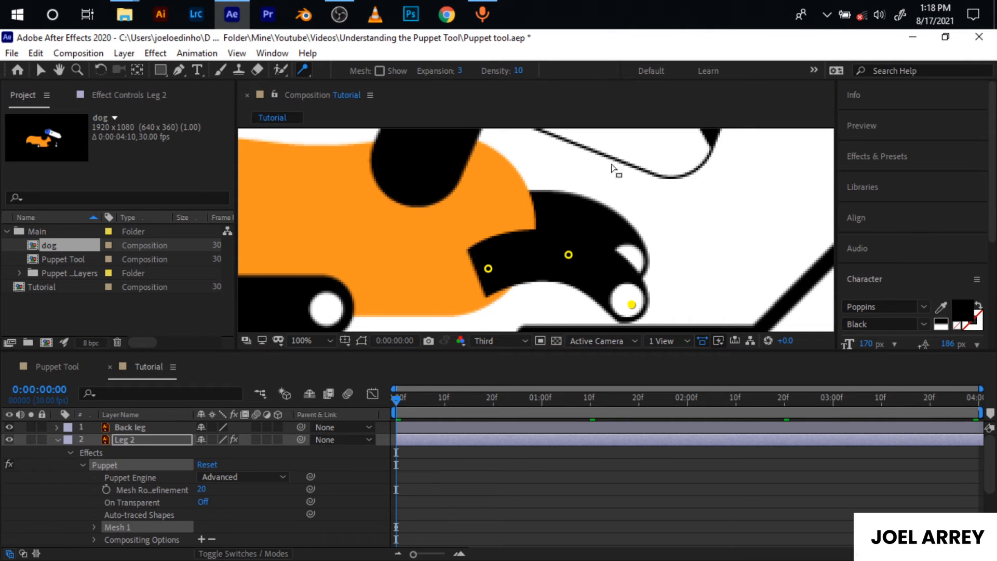
pyautogui.click(620, 292)
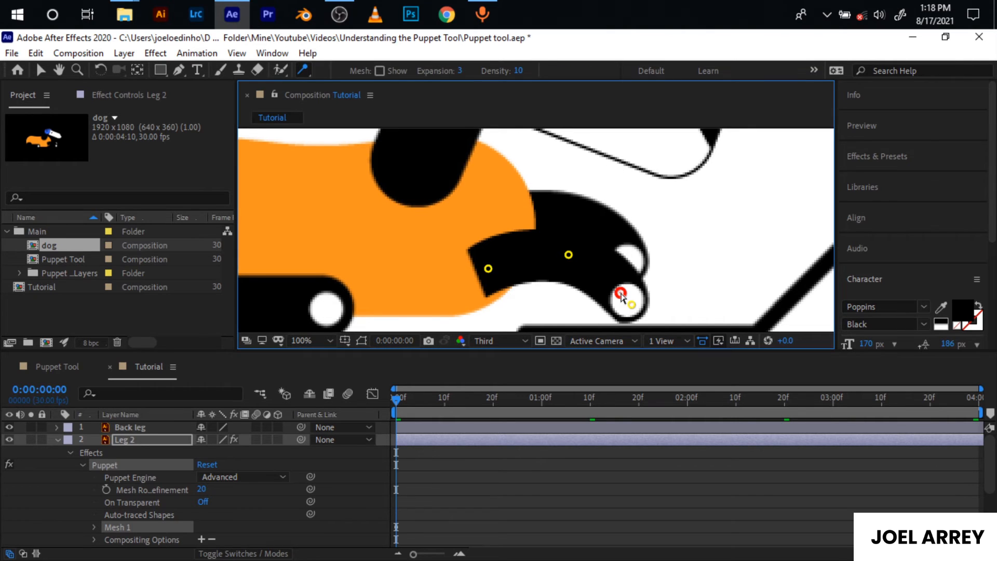
pyautogui.click(594, 264)
pyautogui.click(530, 255)
# Reveal Leg 2's pin keyframes and move the paw's position pin to 208.0, 123.0 at 0:00:00:20
pyautogui.press('u')
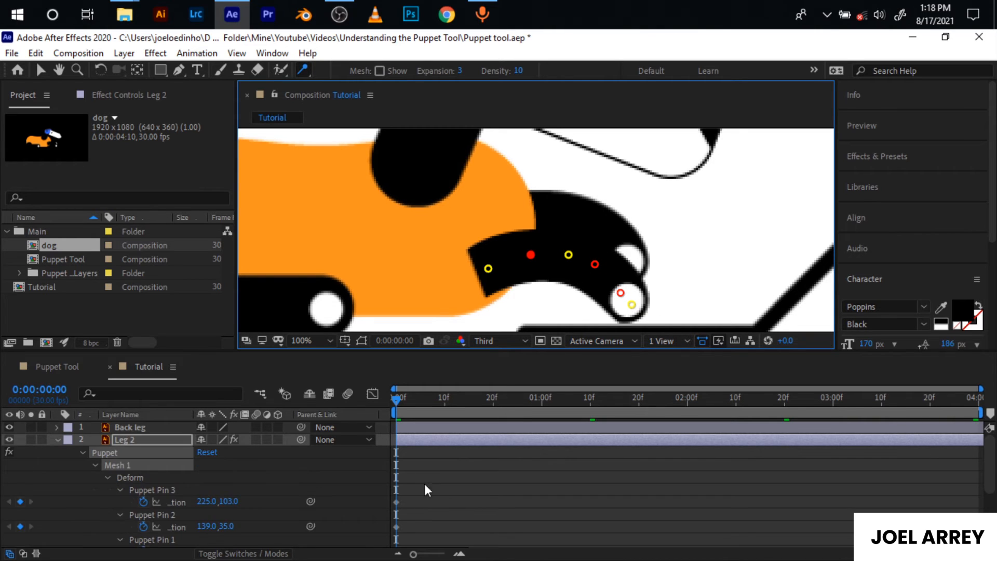
pyautogui.scroll(-4, 415, 481)
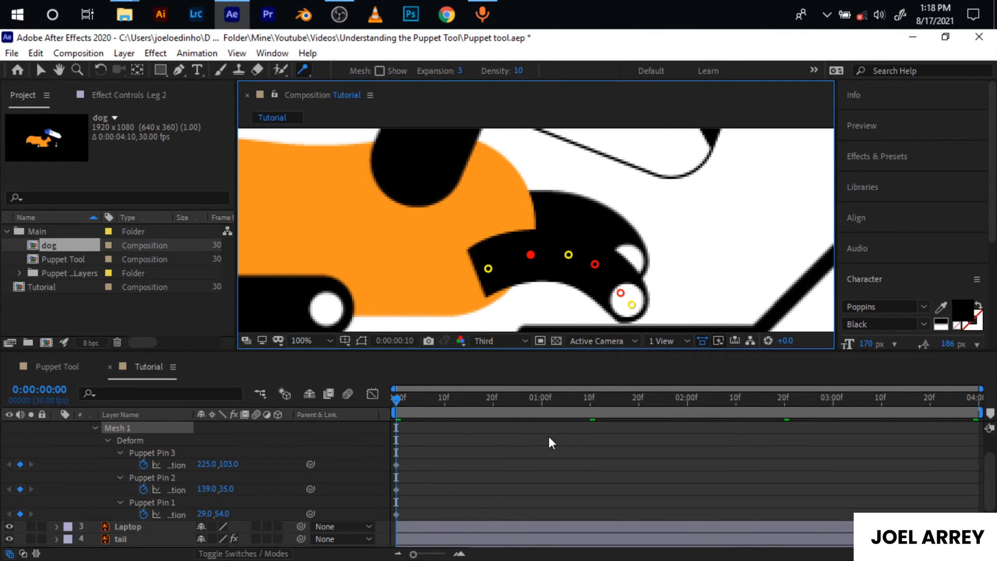
pyautogui.press('space')
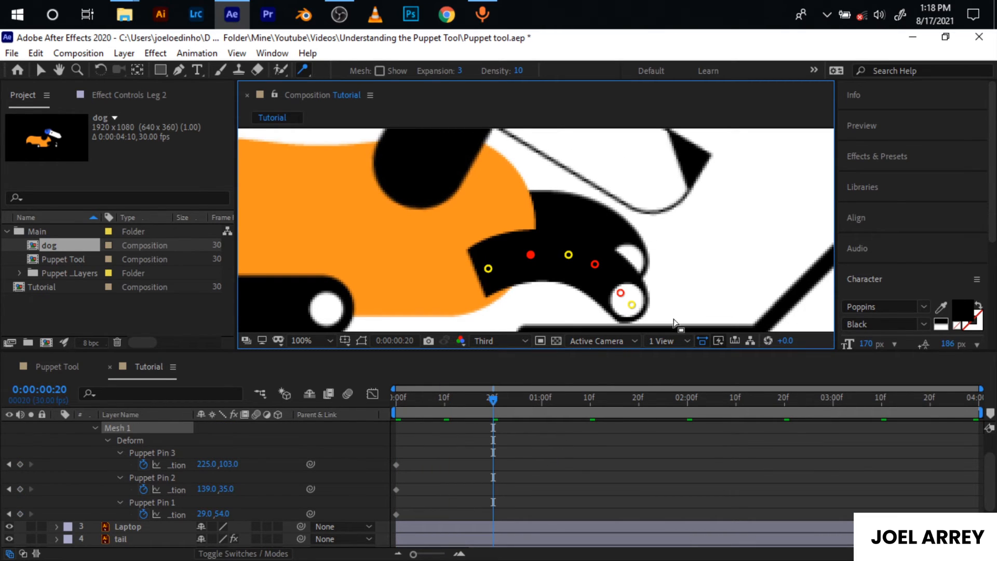
pyautogui.moveTo(618, 271); pyautogui.dragTo(611, 212)
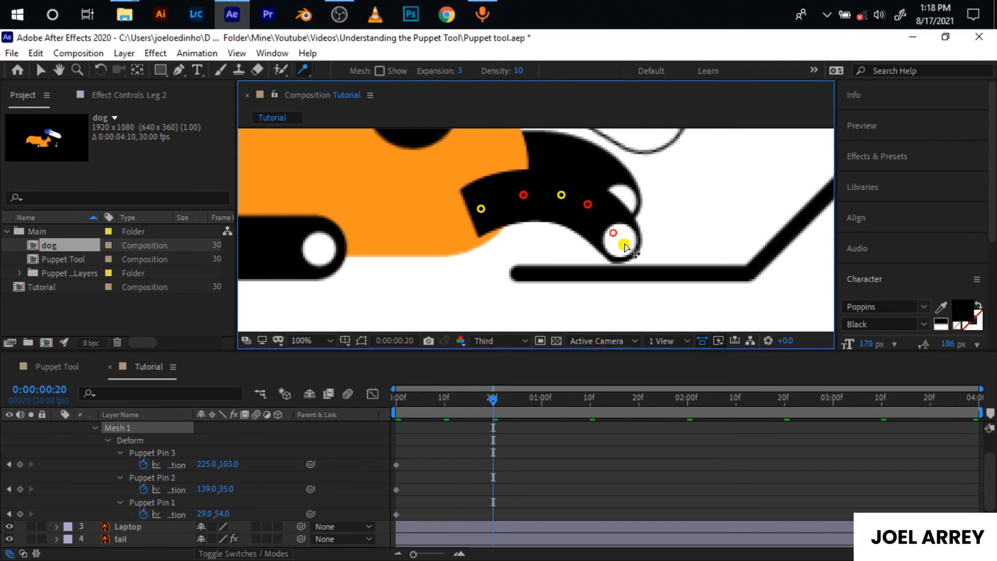
pyautogui.moveTo(624, 244); pyautogui.dragTo(611, 257)
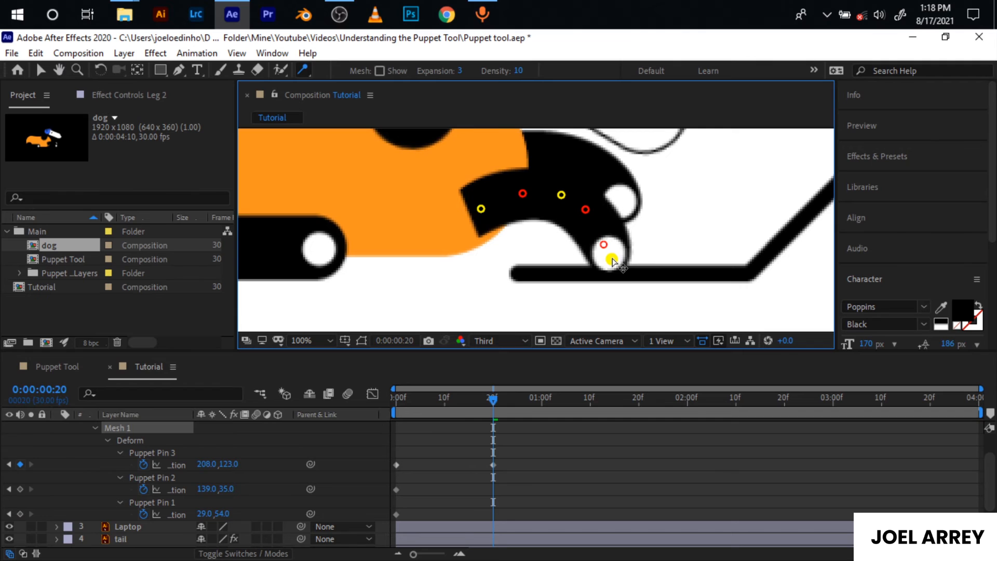
# Preview the front leg's paw movement from the start of the composition
pyautogui.moveTo(486, 402); pyautogui.dragTo(352, 419)
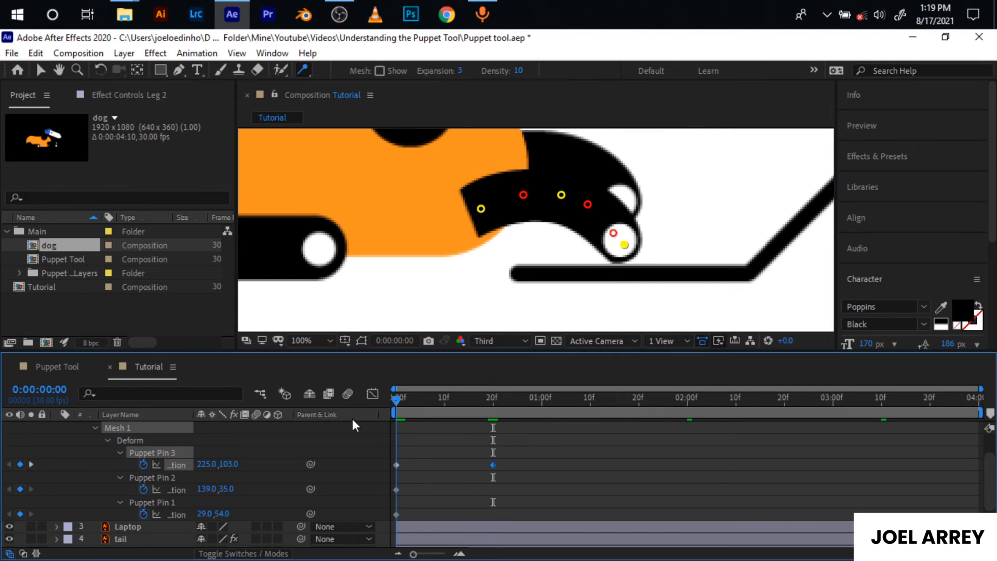
pyautogui.press('space')
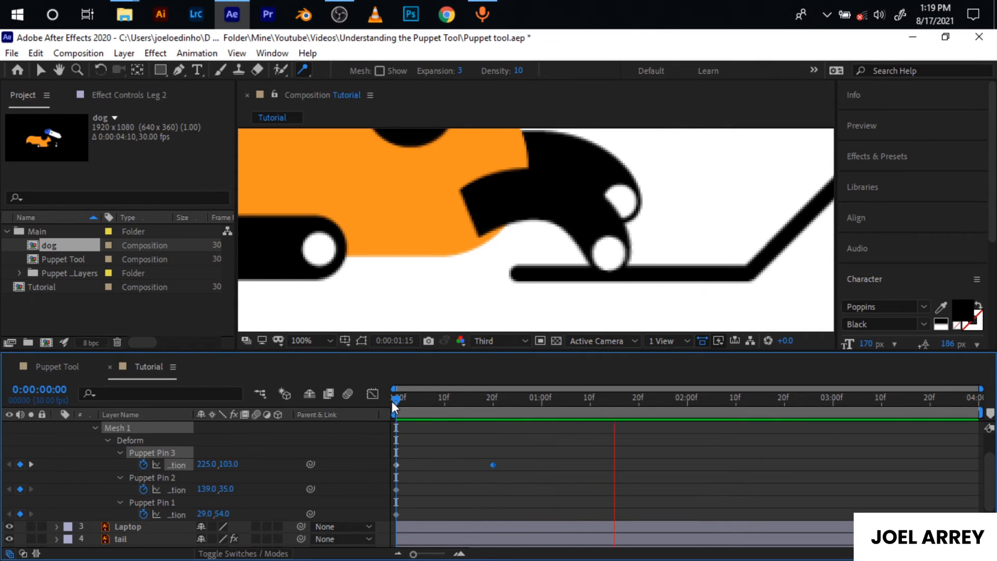
pyautogui.press('space')
# Apply Easy Ease to Leg 2's paw pin position keyframes at 0:00:00:00 and 0:00:00:20
pyautogui.moveTo(513, 457); pyautogui.dragTo(386, 472)
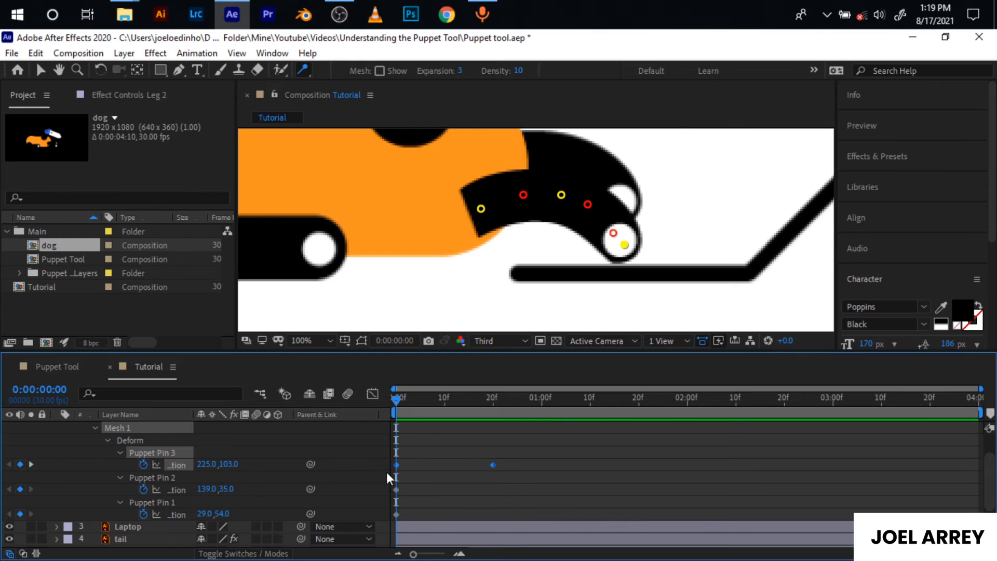
pyautogui.press('F9')
pyautogui.click(491, 400)
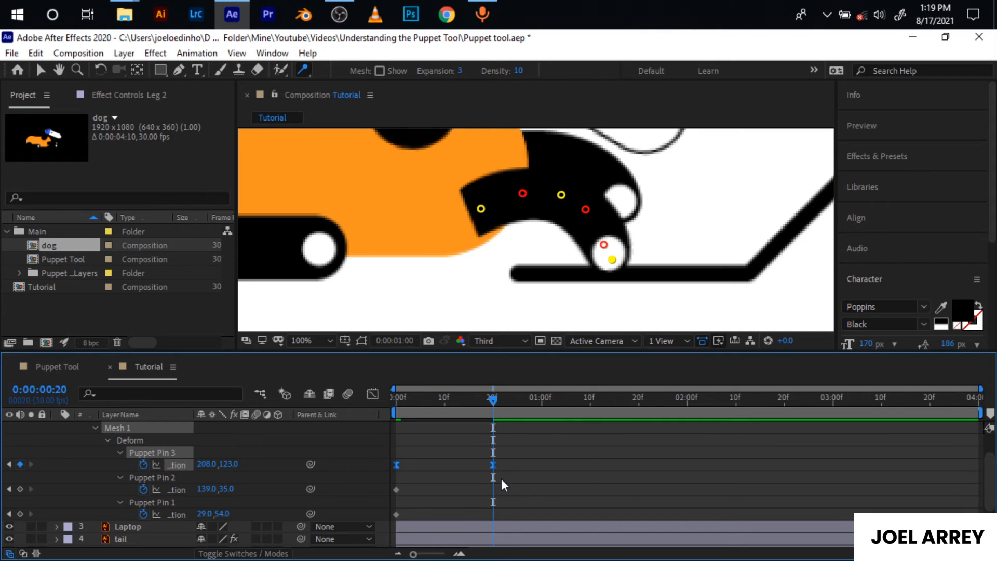
# Paste copies of Leg 2's two eased paw pin keyframes at 0:00:01:10 and 0:00:02:20
pyautogui.hotkey('shift', 'pagedown')
pyautogui.hotkey('shift', 'pagedown')
pyautogui.hotkey('ctrl', 'v')
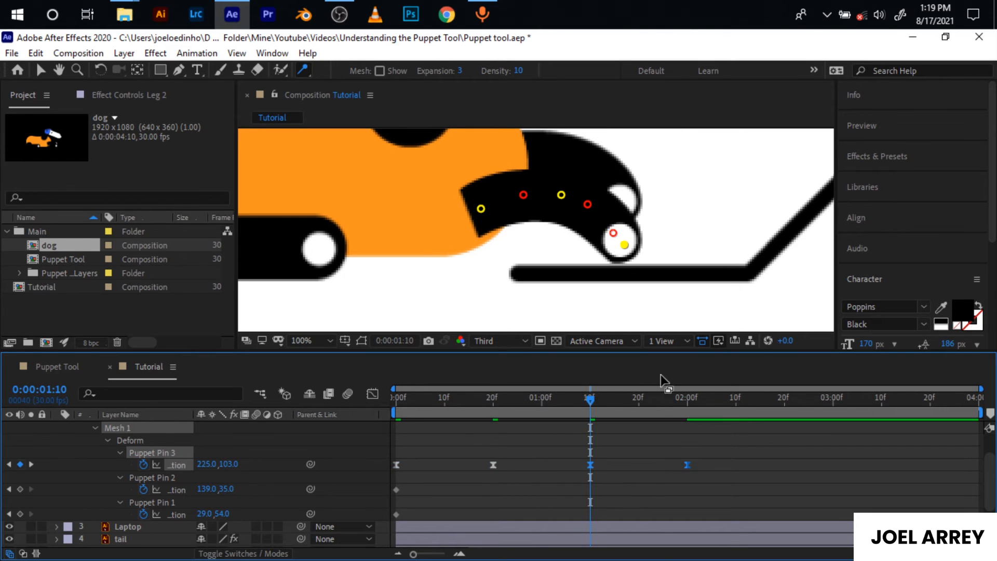
pyautogui.moveTo(638, 398); pyautogui.dragTo(687, 401)
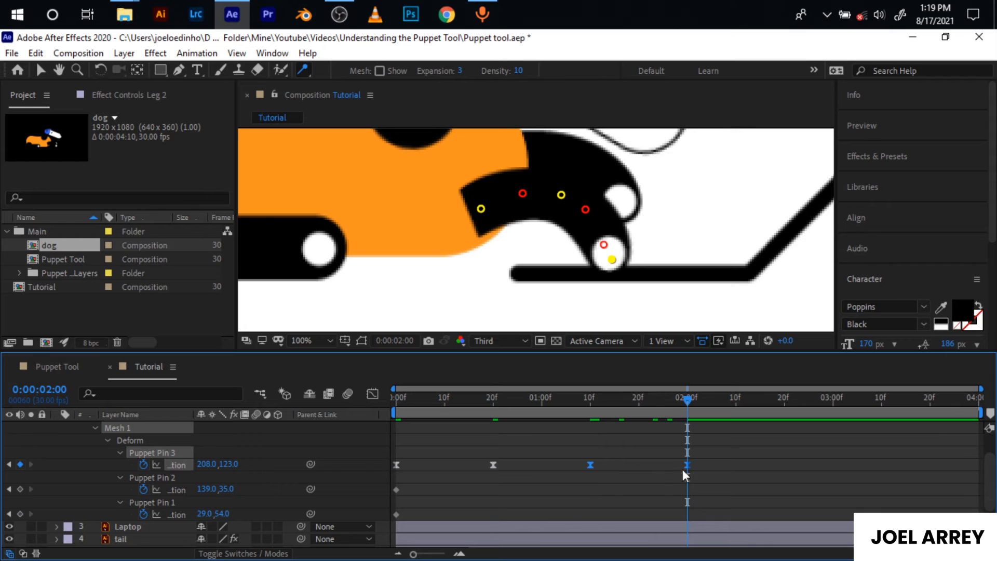
pyautogui.hotkey('shift', 'pagedown')
pyautogui.hotkey('shift', 'pagedown')
pyautogui.hotkey('ctrl', 'v')
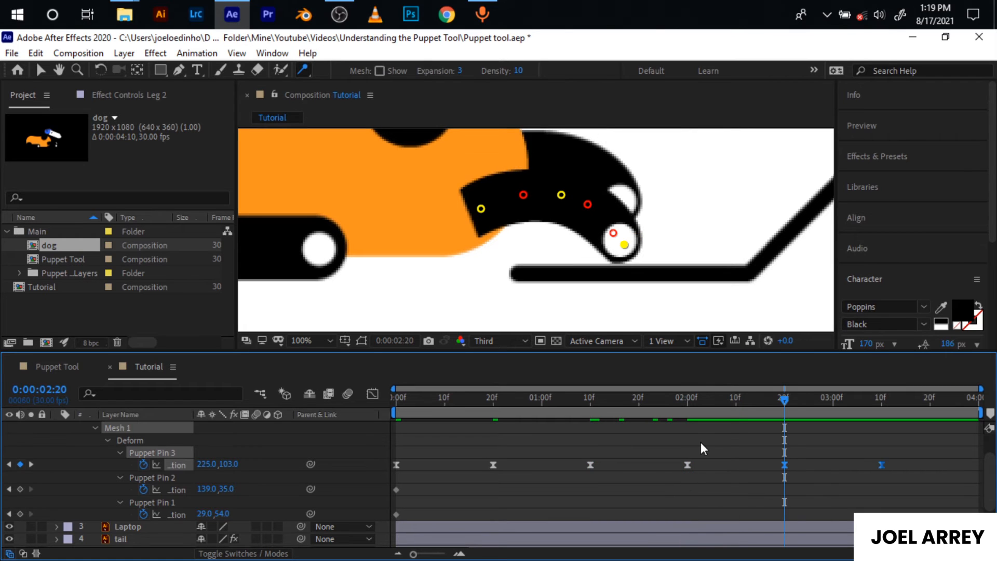
# Copy the paw pin keyframe from 0:00:02:20 to 0:00:03:29 and preview Leg 2's repeated movement
pyautogui.click(775, 468)
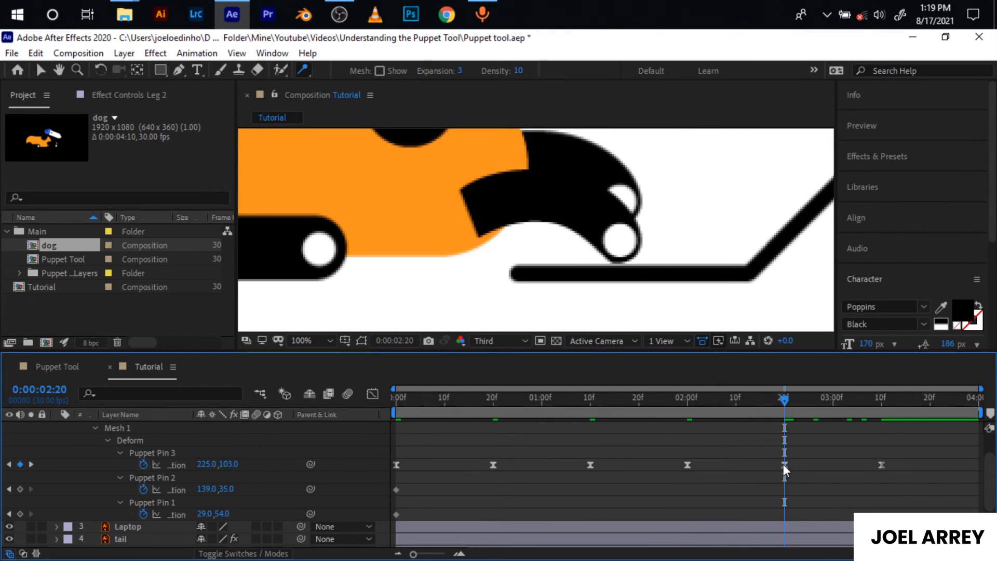
pyautogui.click(784, 464)
pyautogui.moveTo(786, 403); pyautogui.dragTo(986, 421)
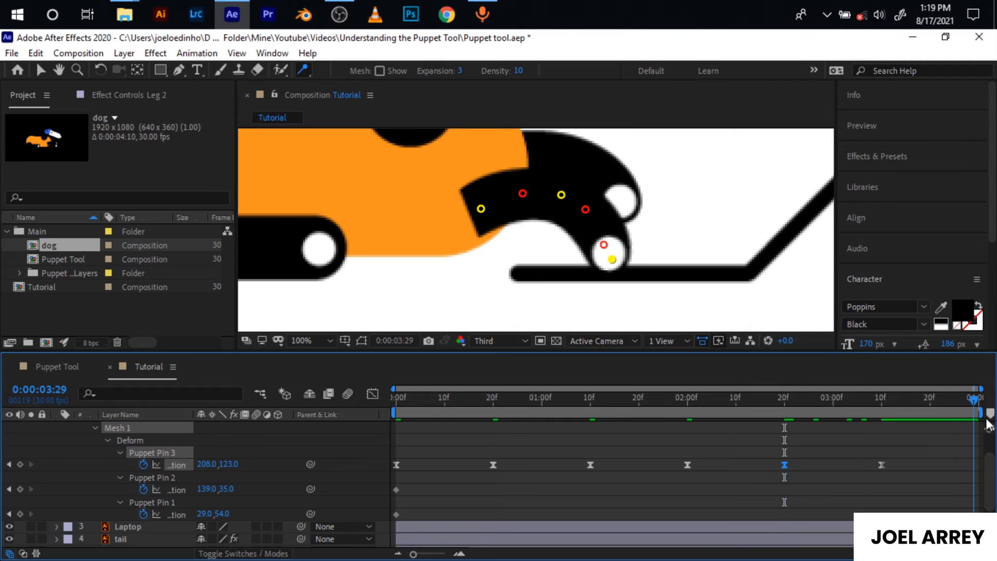
pyautogui.press('space')
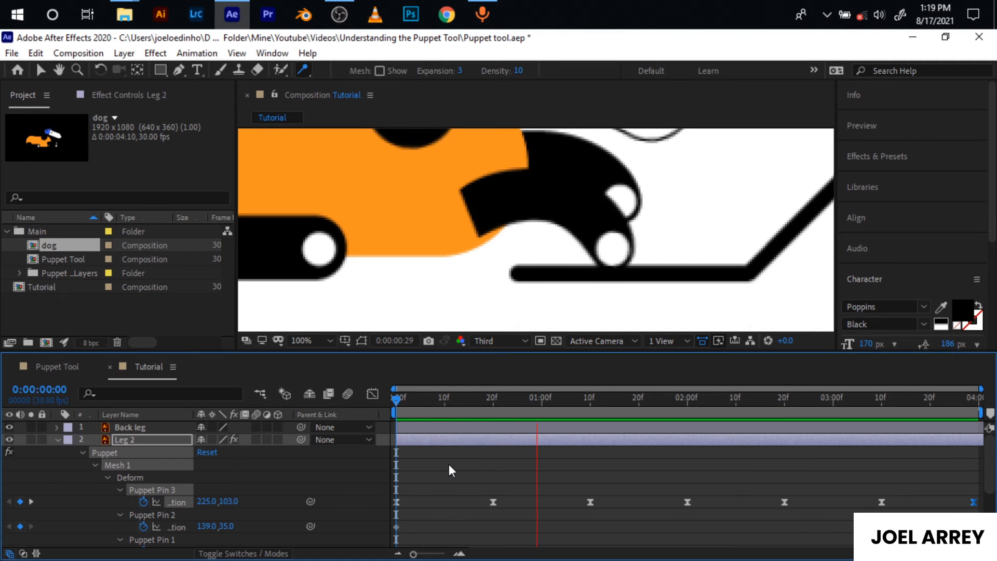
pyautogui.click(396, 395)
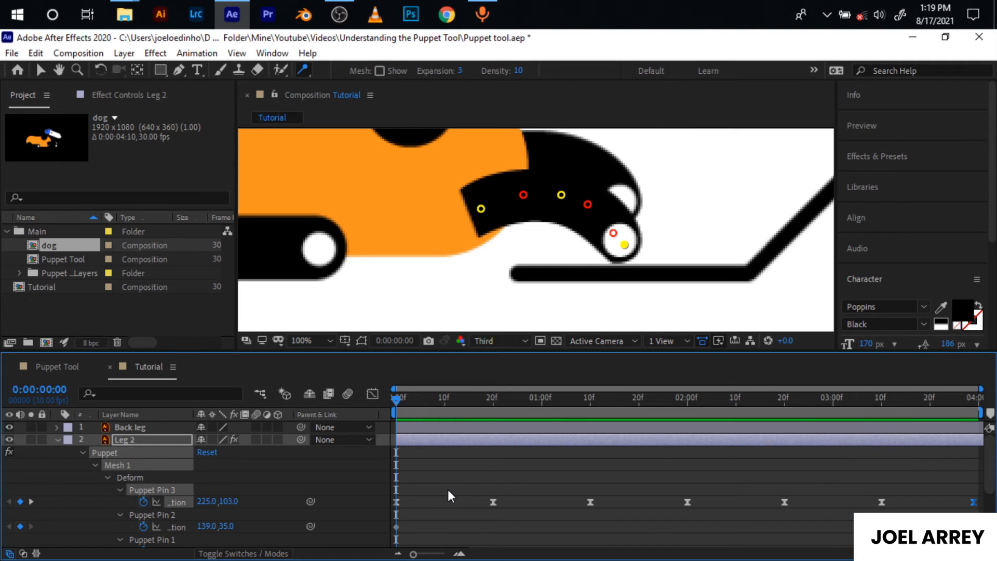
# Move Leg 2's second paw pin keyframe to 0:00:00:10 and delete the repeated keyframes after it
pyautogui.hotkey('shift', 'pagedown')
pyautogui.hotkey('shift', 'pagedown')
pyautogui.hotkey('shift', 'pageup')
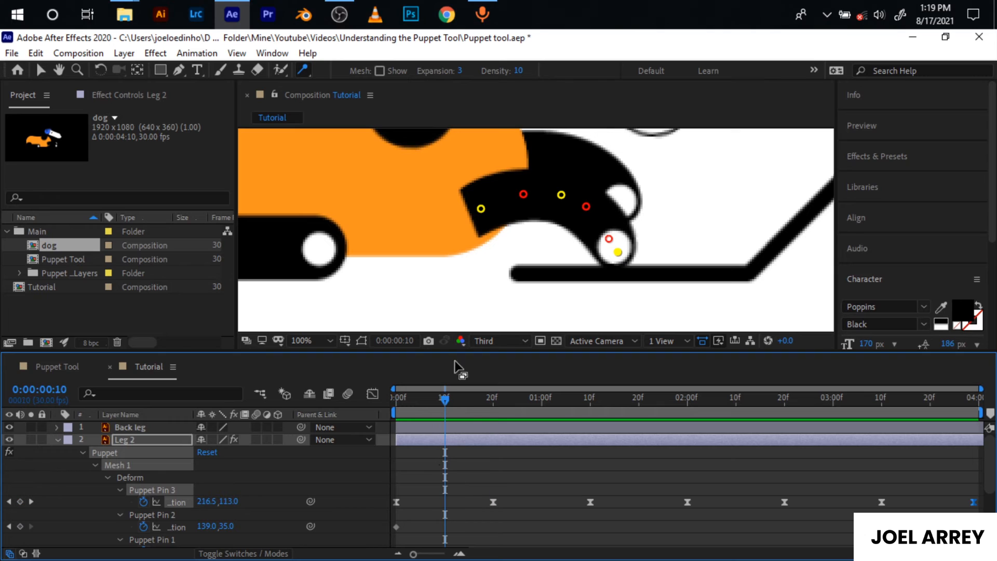
pyautogui.moveTo(495, 502); pyautogui.dragTo(436, 507)
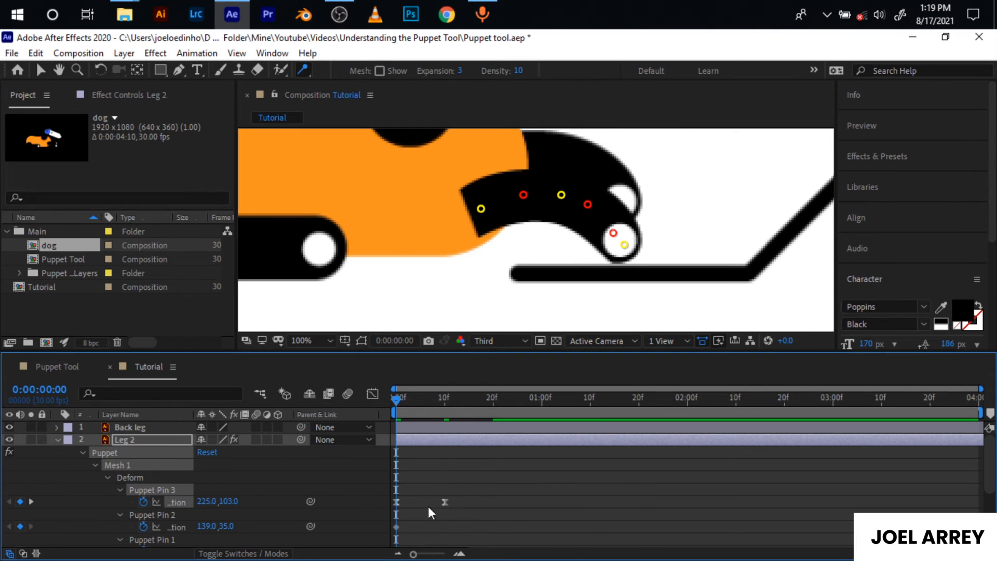
# Copy Leg 2's paw pin keyframe pair and paste it at 0:00:00:20, 0:00:01:10, 0:00:02:00, 0:00:02:20 and 0:00:03:10
pyautogui.moveTo(459, 498); pyautogui.dragTo(385, 504)
pyautogui.hotkey('ctrl', 'c')
pyautogui.hotkey('shift', 'pagedown')
pyautogui.hotkey('shift', 'pagedown')
pyautogui.hotkey('ctrl', 'v')
pyautogui.hotkey('shift', 'pagedown')
pyautogui.hotkey('shift', 'pagedown')
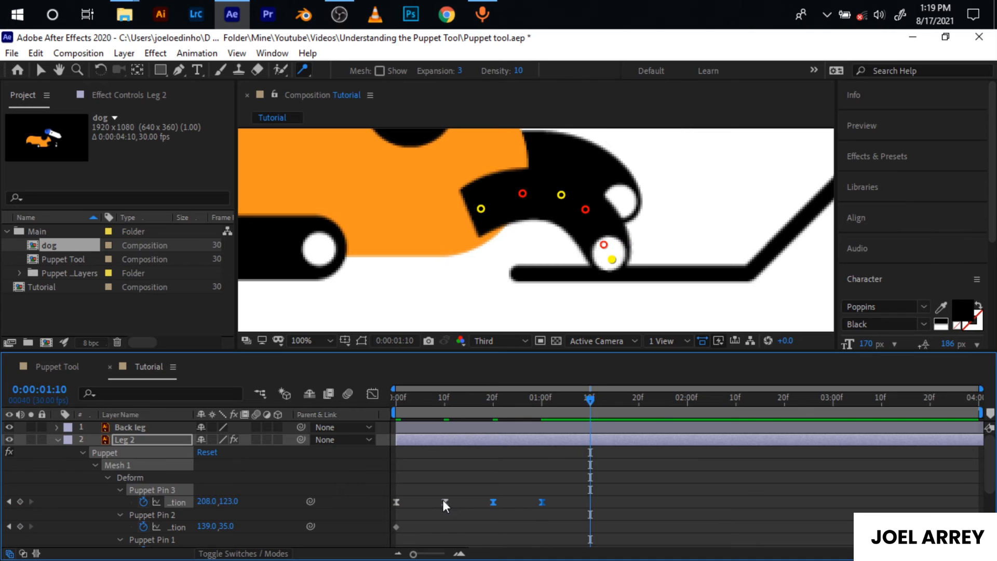
pyautogui.hotkey('ctrl', 'v')
pyautogui.hotkey('shift', 'pagedown')
pyautogui.hotkey('shift', 'pagedown')
pyautogui.hotkey('ctrl', 'v')
pyautogui.hotkey('shift', 'pagedown')
pyautogui.hotkey('shift', 'pagedown')
pyautogui.hotkey('ctrl', 'v')
pyautogui.hotkey('shift', 'pagedown')
pyautogui.hotkey('shift', 'pagedown')
pyautogui.hotkey('ctrl', 'v')
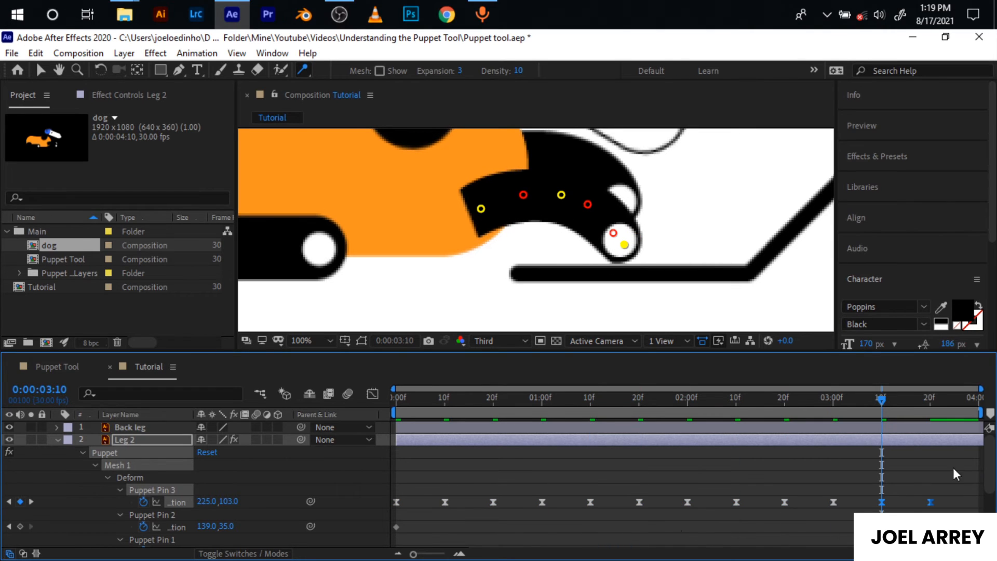
# Paste the paw pin keyframes once more at 0:00:03:29 and collapse Leg 2's properties
pyautogui.moveTo(954, 468); pyautogui.dragTo(872, 511)
pyautogui.hotkey('shift', 'pagedown')
pyautogui.hotkey('shift', 'pagedown')
pyautogui.hotkey('ctrl', 'v')
pyautogui.press('u')
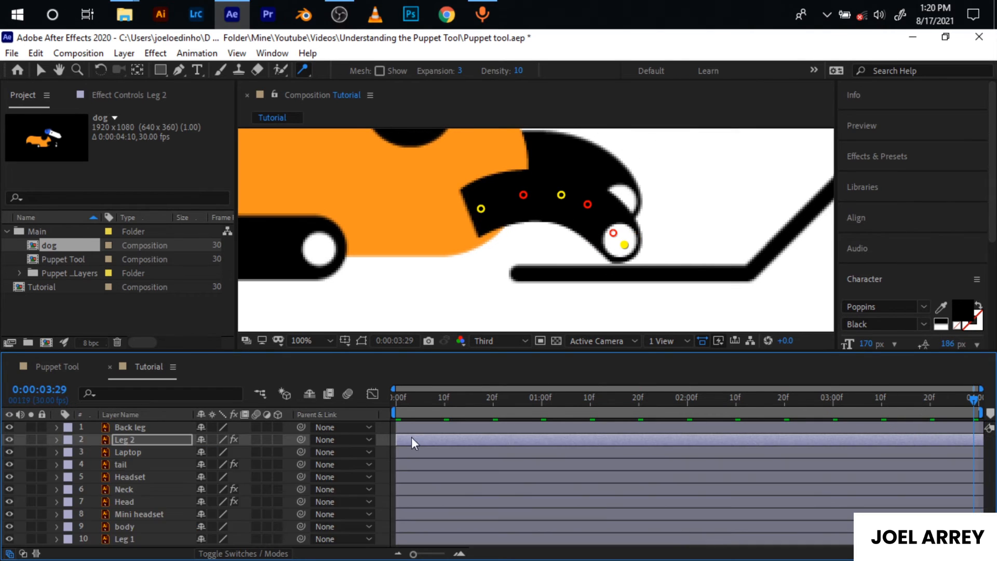
# Preview the whole dog animation from the start with Leg 2's faster paw movement
pyautogui.moveTo(413, 400); pyautogui.dragTo(395, 407)
pyautogui.scroll(-3, 451, 230)
pyautogui.press('space')
pyautogui.moveTo(450, 211); pyautogui.dragTo(471, 271)
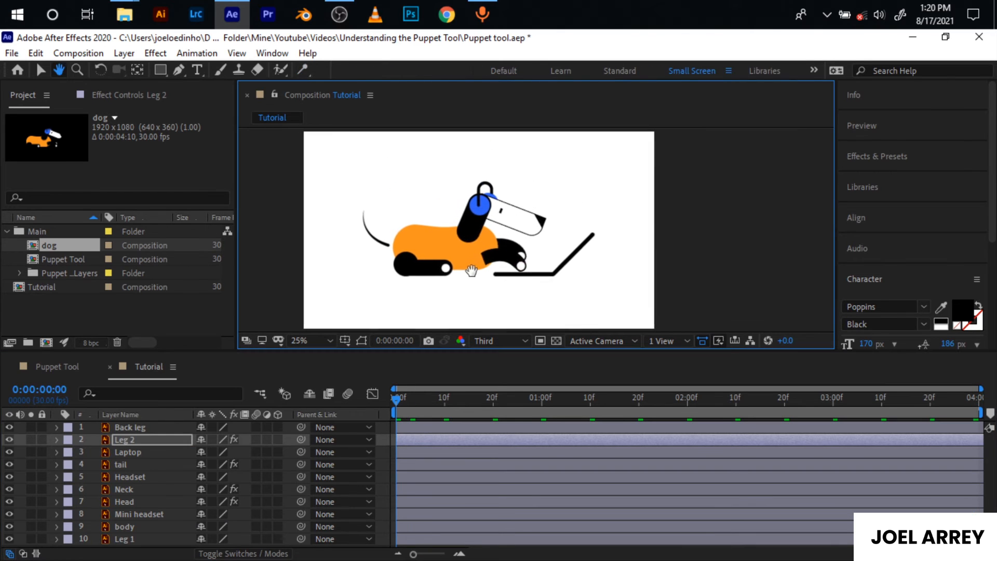
pyautogui.press('space')
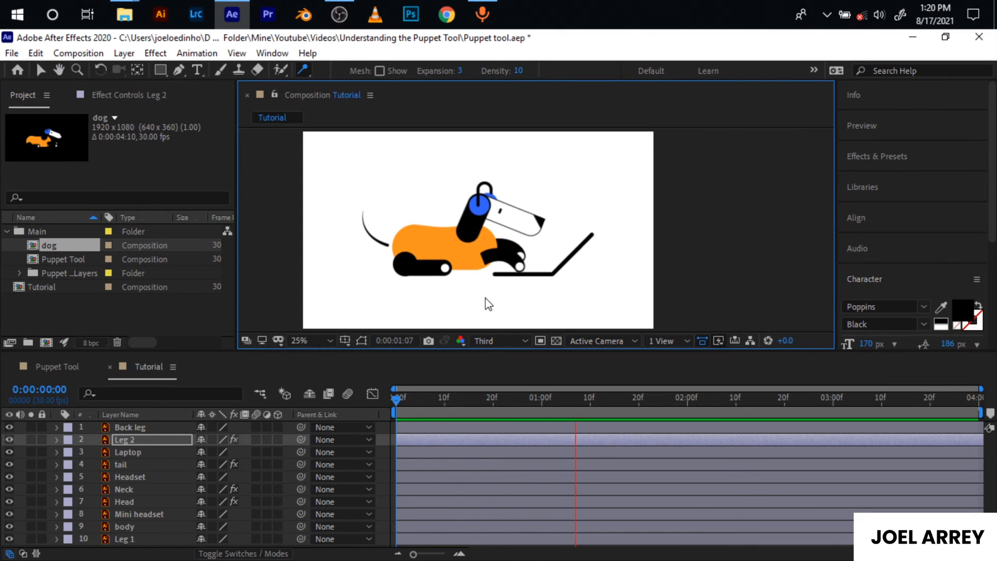
pyautogui.click(391, 401)
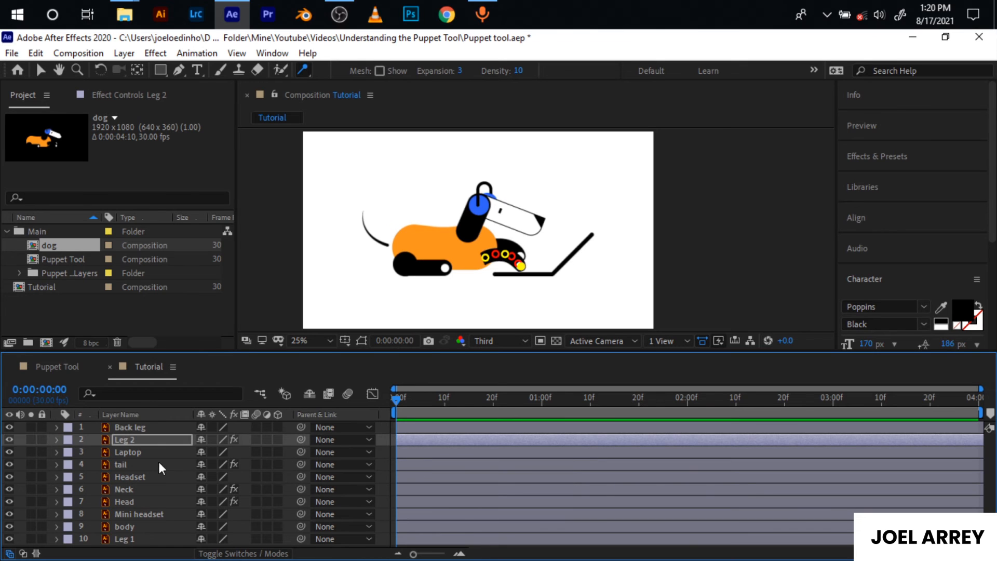
# Move the Leg 1 layer slightly forward and down behind Leg 2
pyautogui.click(141, 452)
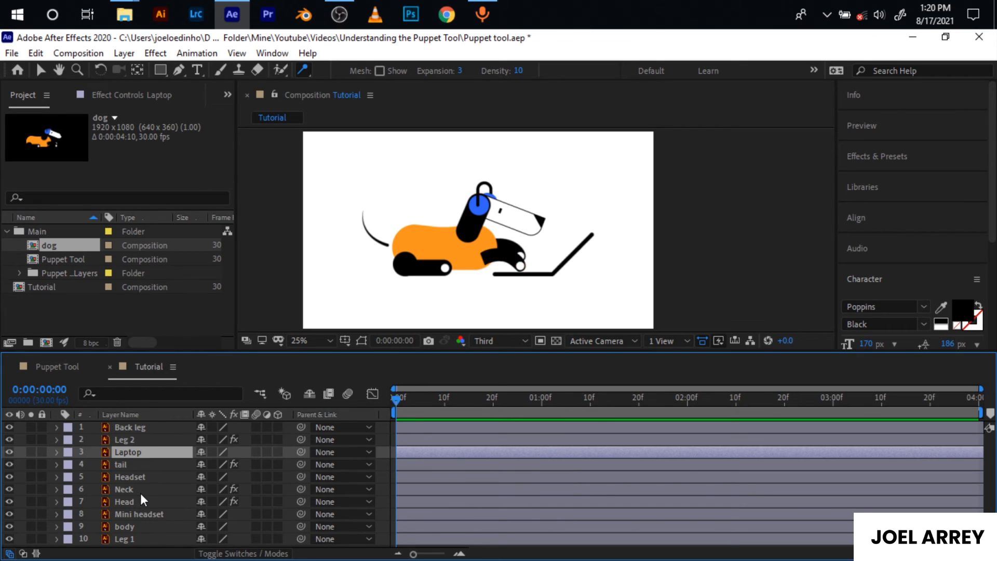
pyautogui.click(134, 540)
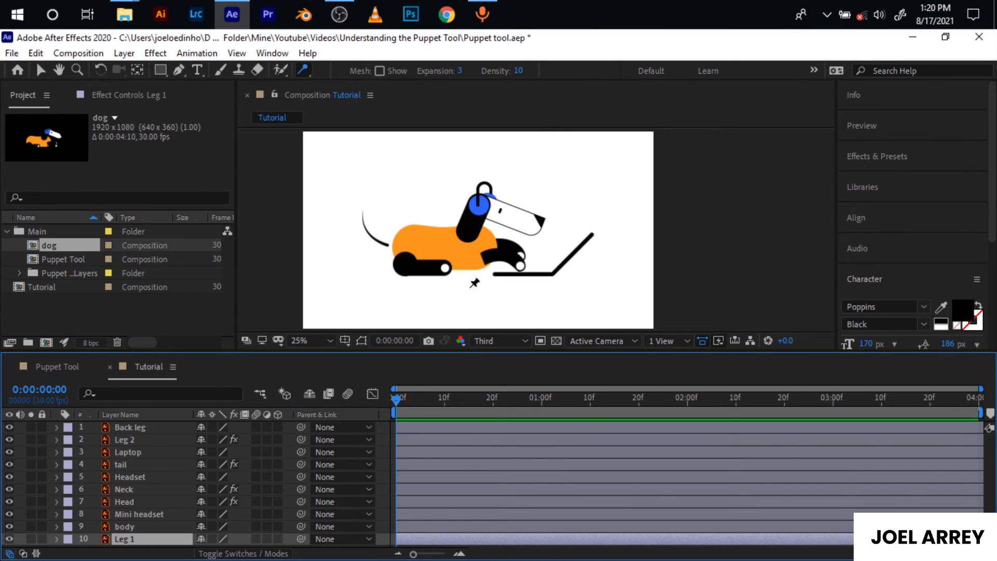
pyautogui.scroll(3, 502, 260)
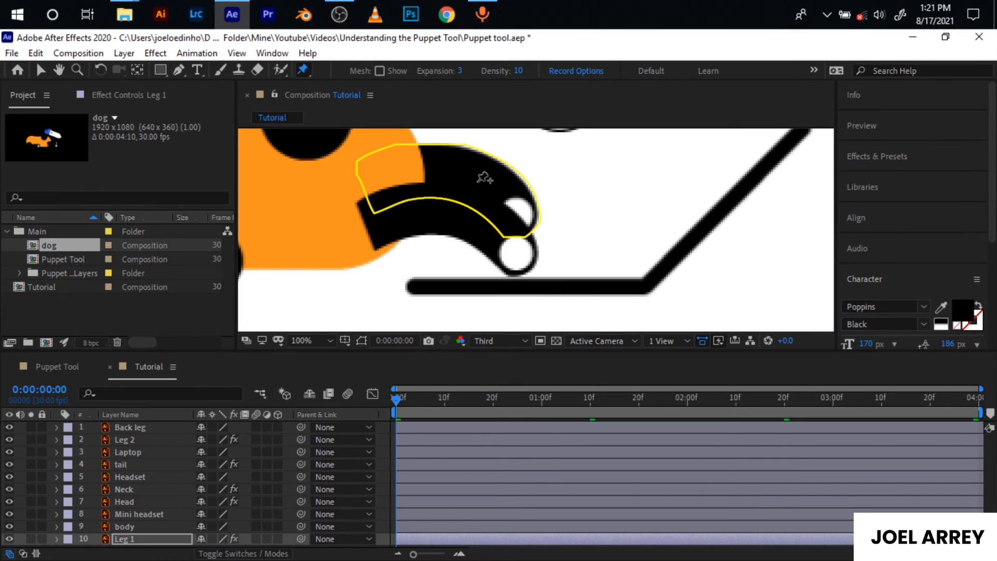
pyautogui.press('v')
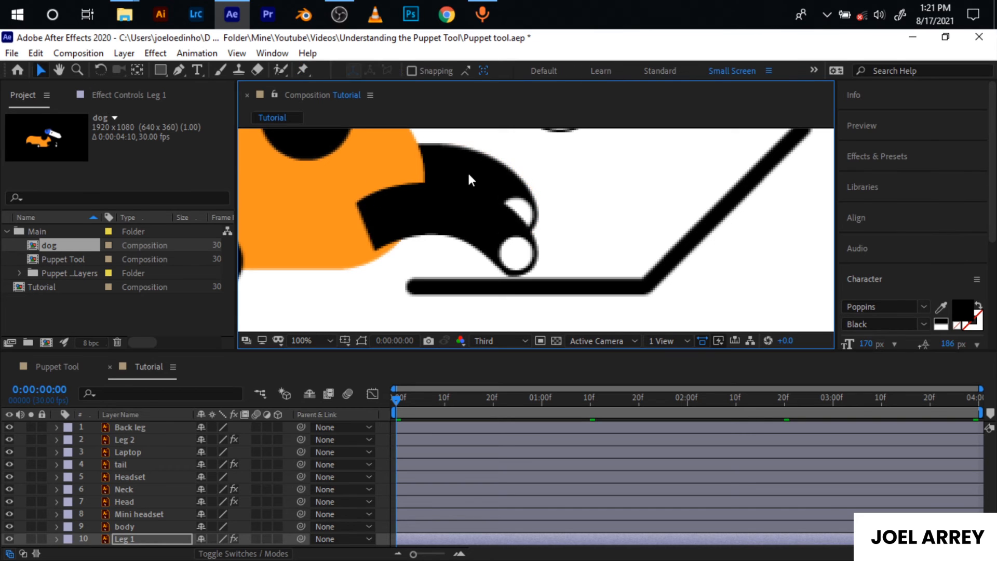
pyautogui.moveTo(467, 168); pyautogui.dragTo(512, 194)
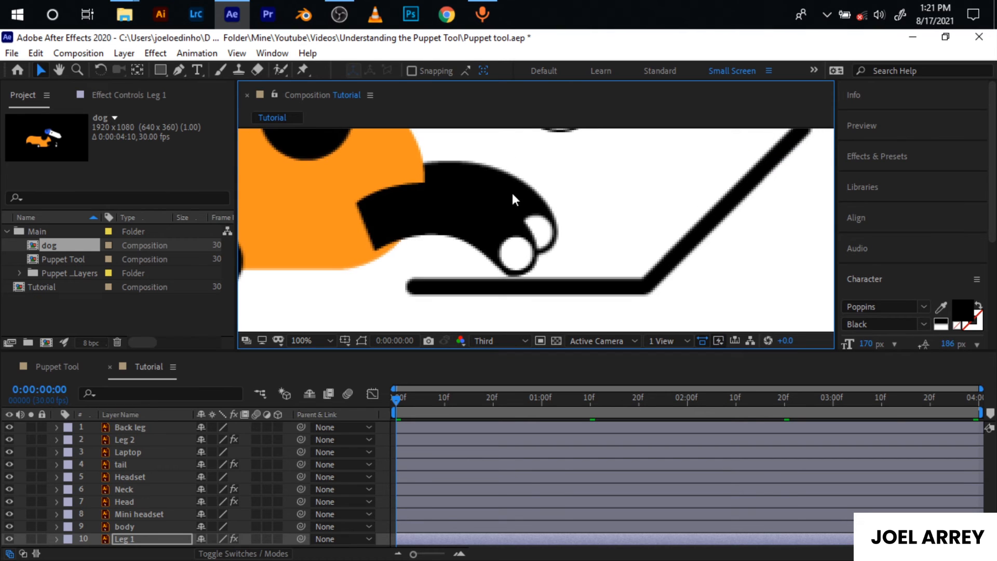
# Place three puppet position pins on Leg 1: on the paw, at the middle bend and at the upper end
pyautogui.click(303, 70)
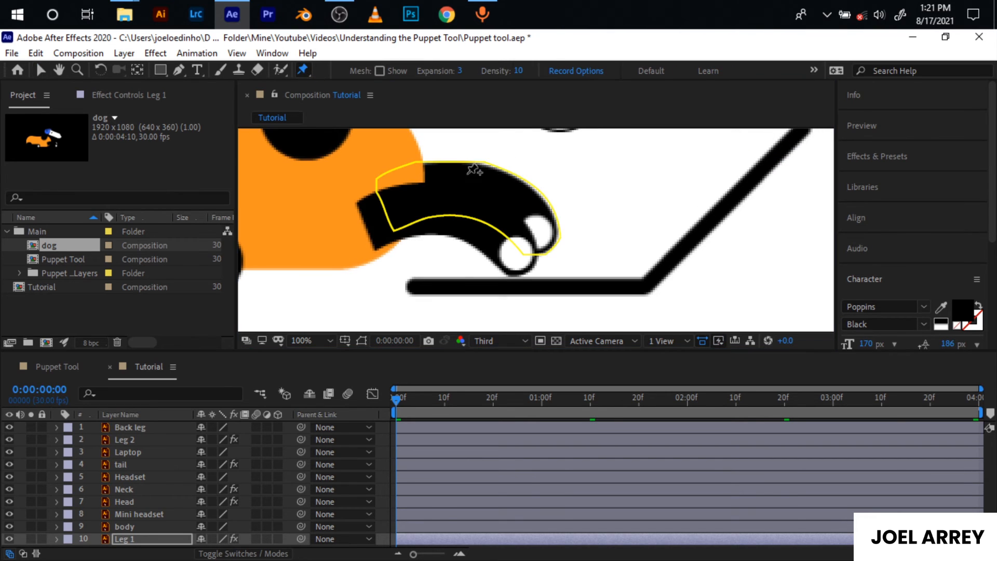
pyautogui.click(545, 244)
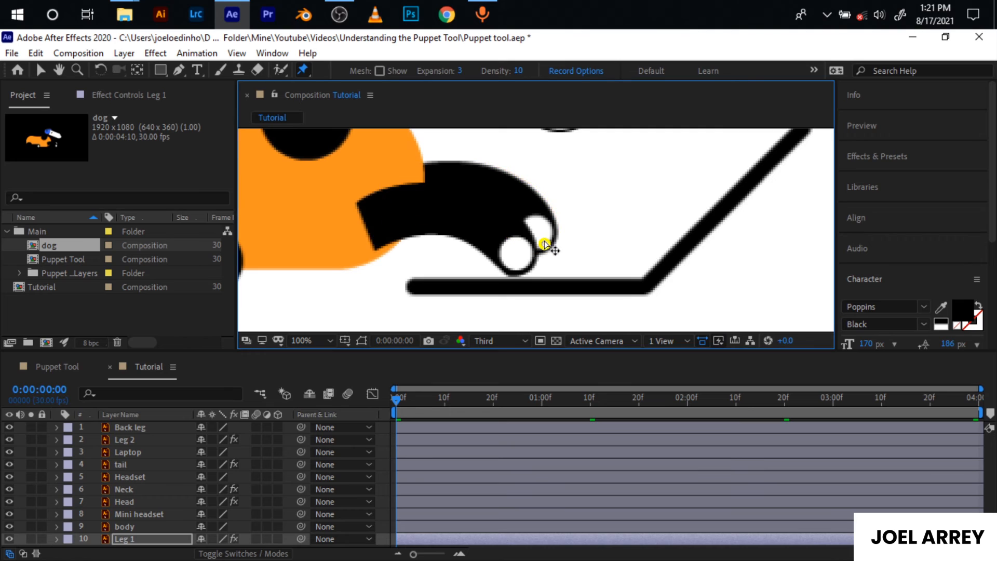
pyautogui.click(505, 192)
pyautogui.click(426, 175)
# Add four puppet starch pins to Leg 1: on the lower leg, on the paw and two along the upper leg
pyautogui.moveTo(300, 63); pyautogui.dragTo(368, 84)
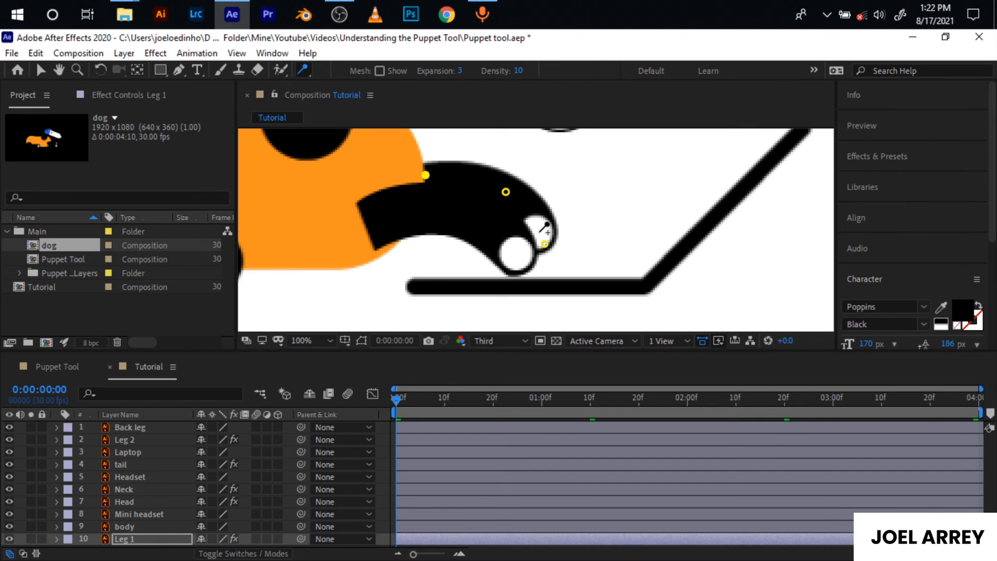
pyautogui.click(530, 203)
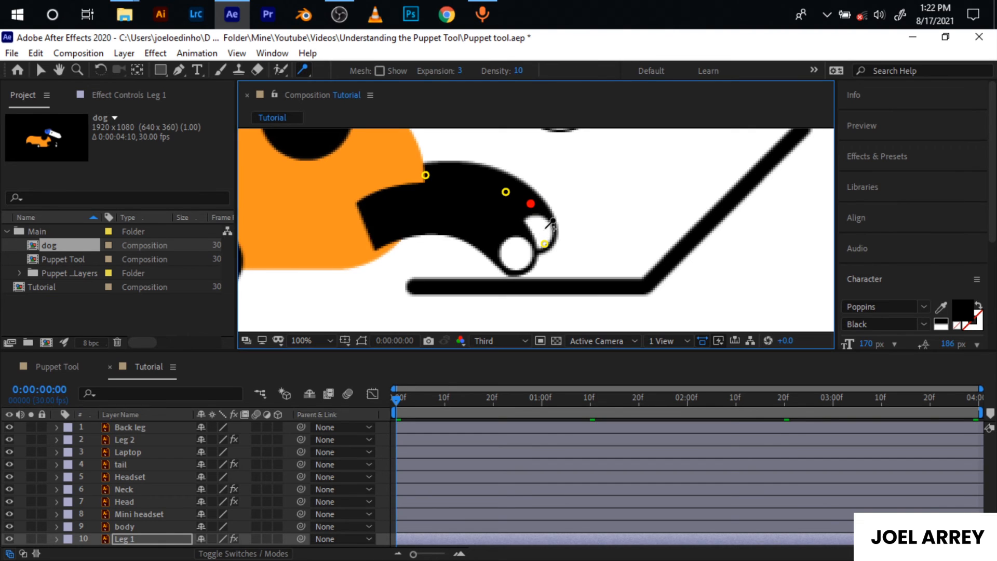
pyautogui.click(545, 227)
pyautogui.click(456, 176)
pyautogui.click(483, 181)
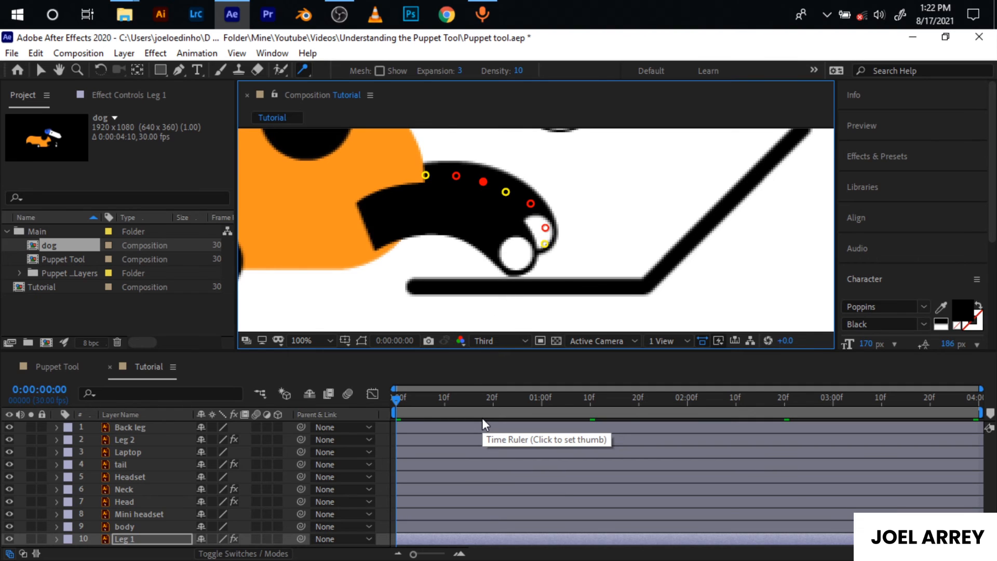
# Move Leg 1's paw position pin down to 226.0, 152.0 at 0:00:00:10 and reveal the layer's pin keyframes
pyautogui.press('space')
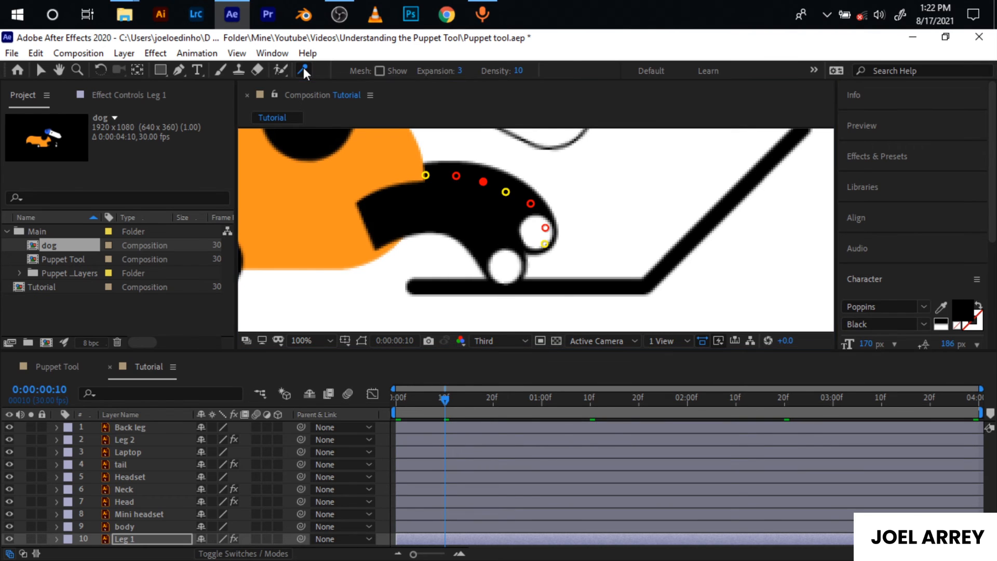
pyautogui.moveTo(304, 71); pyautogui.dragTo(371, 74)
pyautogui.moveTo(545, 245); pyautogui.dragTo(543, 274)
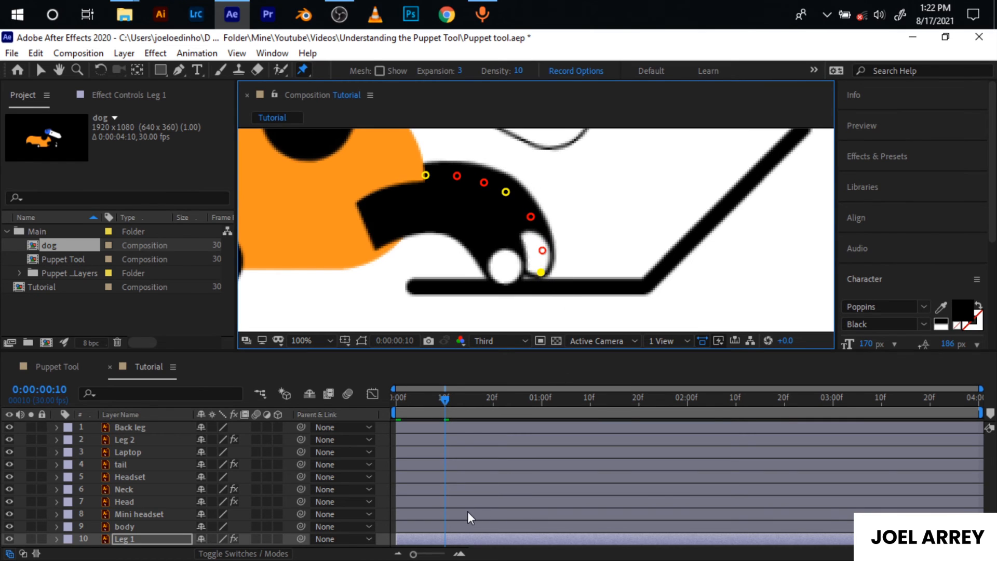
pyautogui.press('u')
pyautogui.scroll(-4, 460, 507)
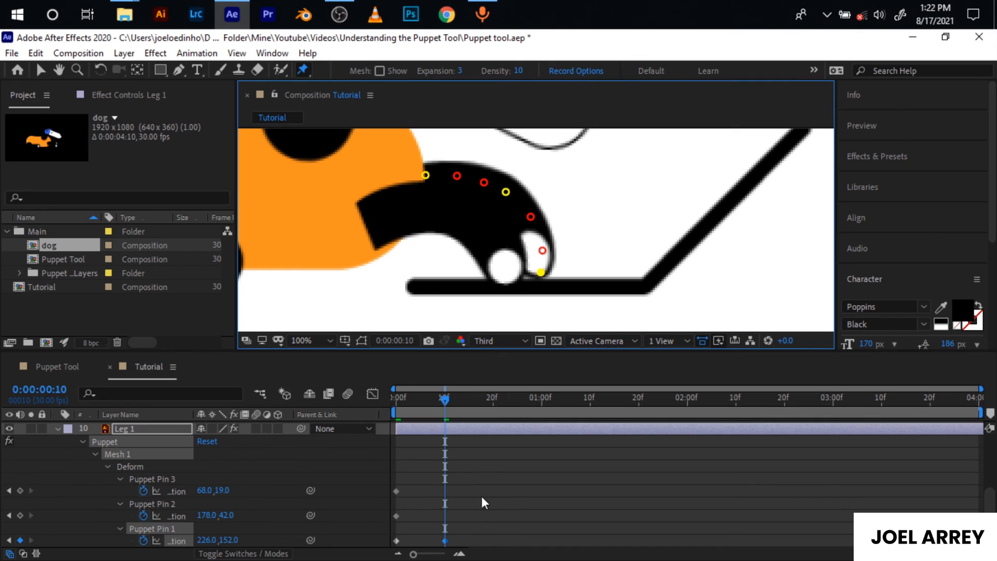
# Apply Easy Ease to Leg 1's two paw pin keyframes and paste copies of them at 0:00:00:20
pyautogui.moveTo(465, 534); pyautogui.dragTo(386, 544)
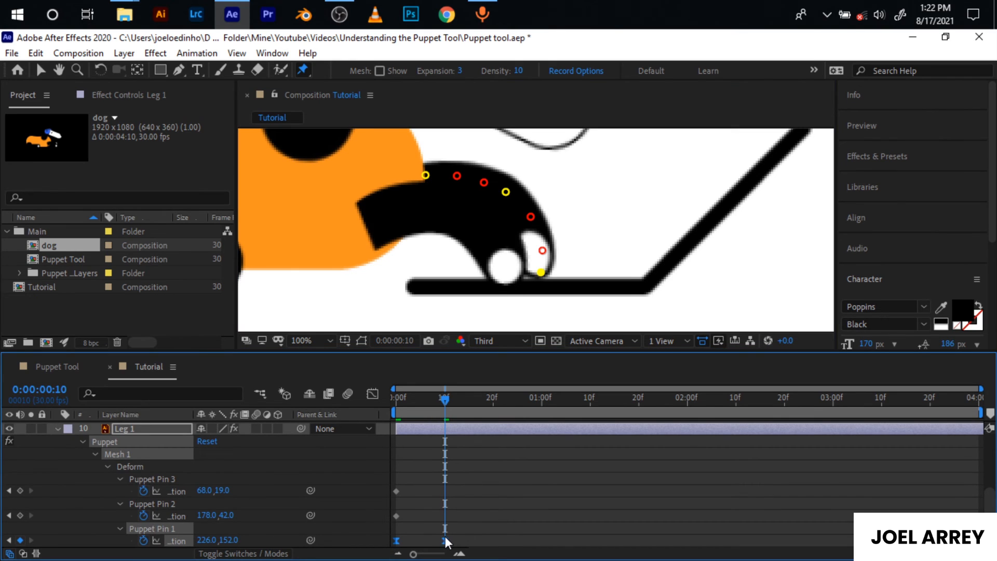
pyautogui.hotkey('shift', 'pagedown')
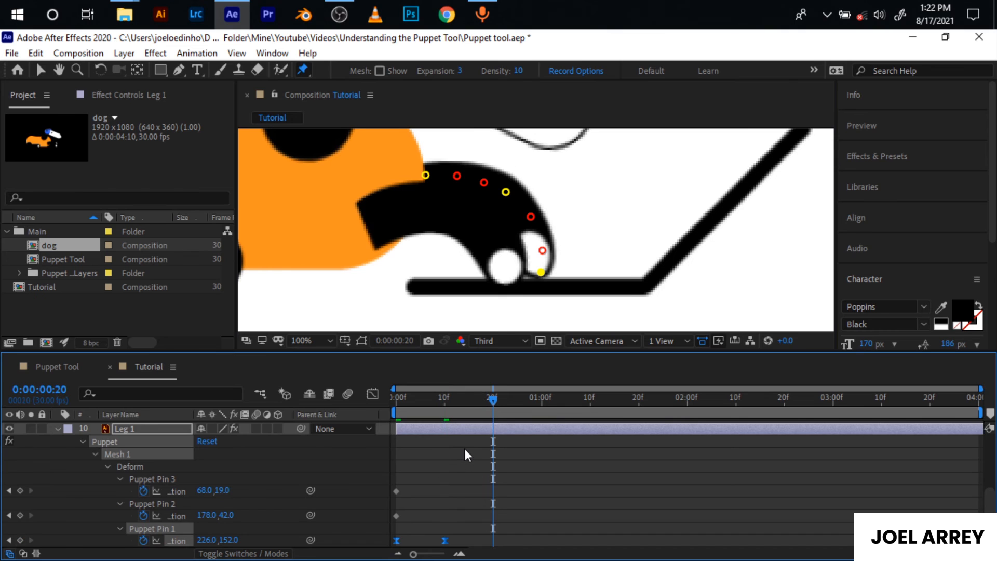
pyautogui.hotkey('ctrl', 'v')
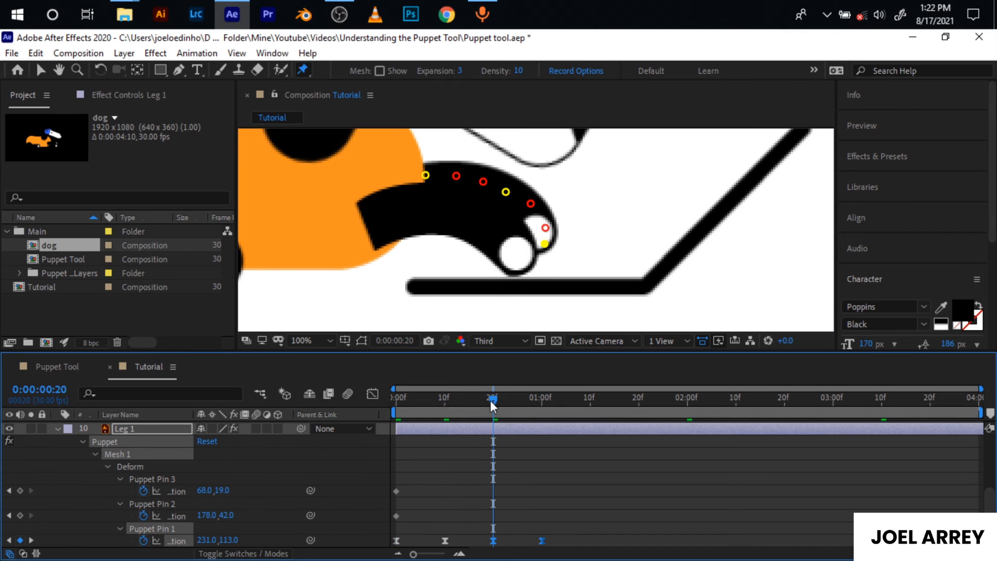
# Paste further copies of Leg 1's eased paw keyframe pair every 20 frames from 0:00:01:10 through 0:00:03:10
pyautogui.moveTo(490, 401); pyautogui.dragTo(535, 415)
pyautogui.hotkey('shift', 'pagedown')
pyautogui.hotkey('ctrl', 'v')
pyautogui.hotkey('shift', 'pagedown')
pyautogui.hotkey('shift', 'pagedown')
pyautogui.hotkey('ctrl', 'v')
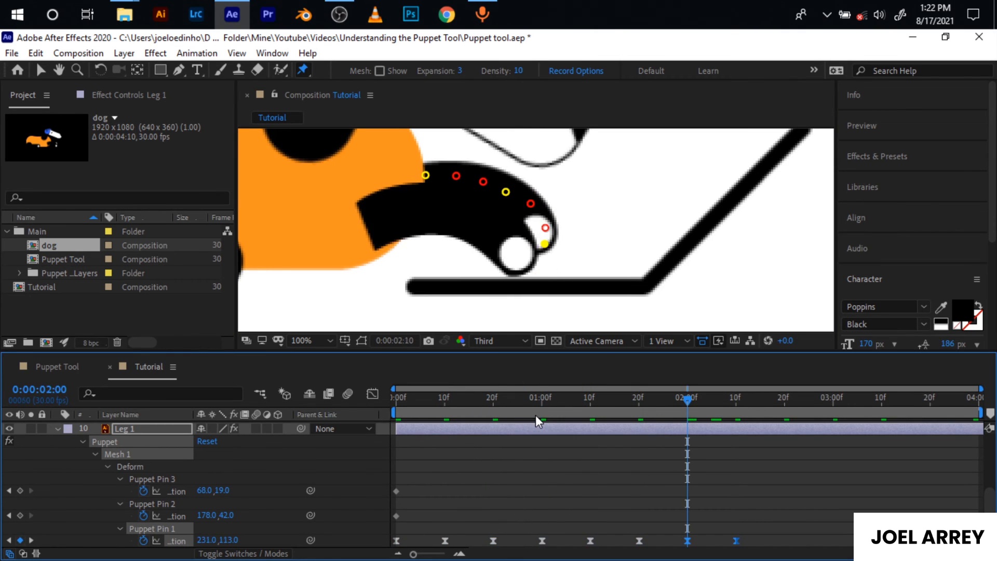
pyautogui.hotkey('shift', 'pagedown')
pyautogui.hotkey('shift', 'pagedown')
pyautogui.hotkey('ctrl', 'v')
pyautogui.hotkey('shift', 'pagedown')
pyautogui.hotkey('shift', 'pagedown')
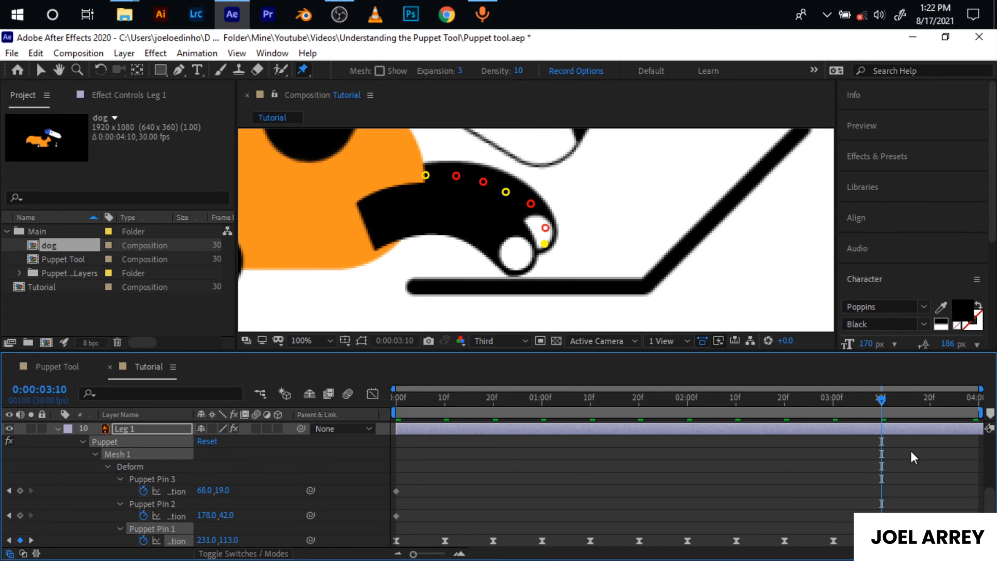
# Show the whole dog composition in the viewer and preview the paw animation from the start
pyautogui.press('space')
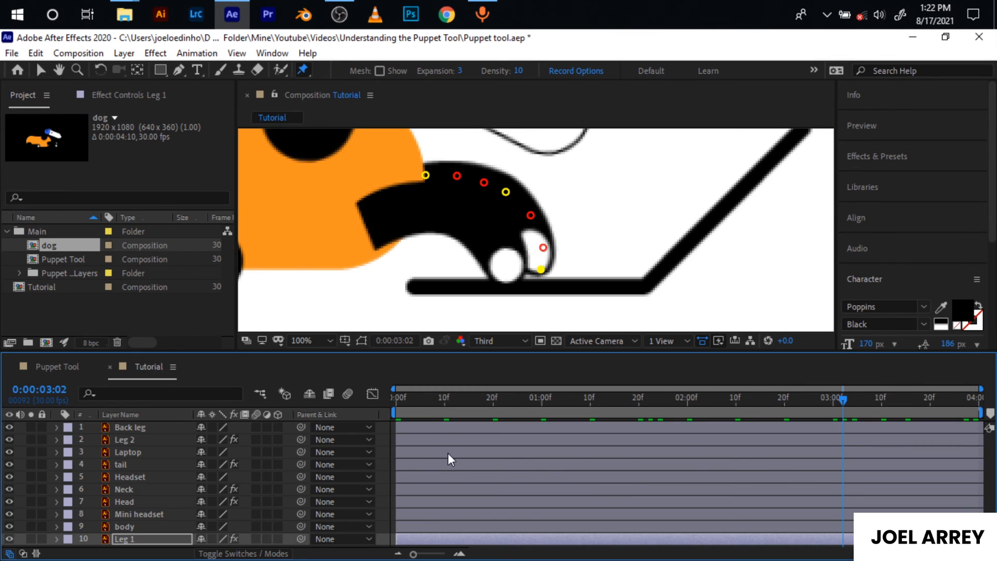
pyautogui.moveTo(425, 410); pyautogui.dragTo(396, 410)
pyautogui.scroll(-4, 430, 301)
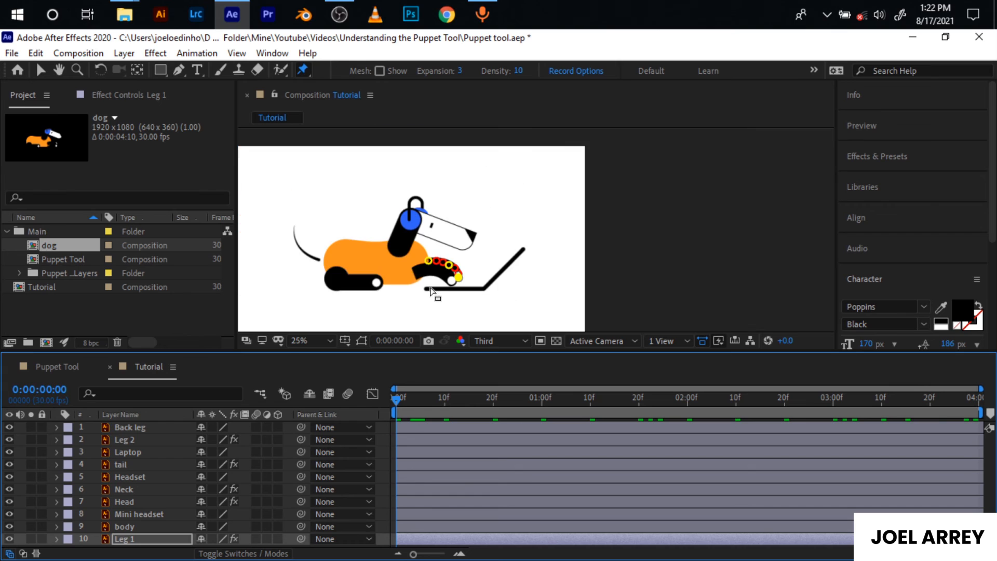
pyautogui.moveTo(491, 261); pyautogui.dragTo(500, 260)
pyautogui.click(596, 277)
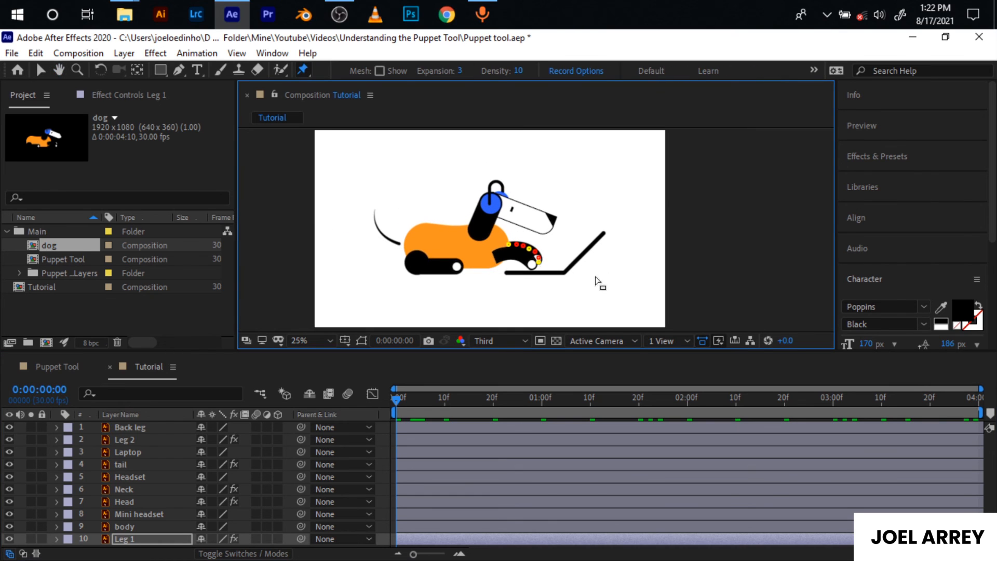
pyautogui.press('space')
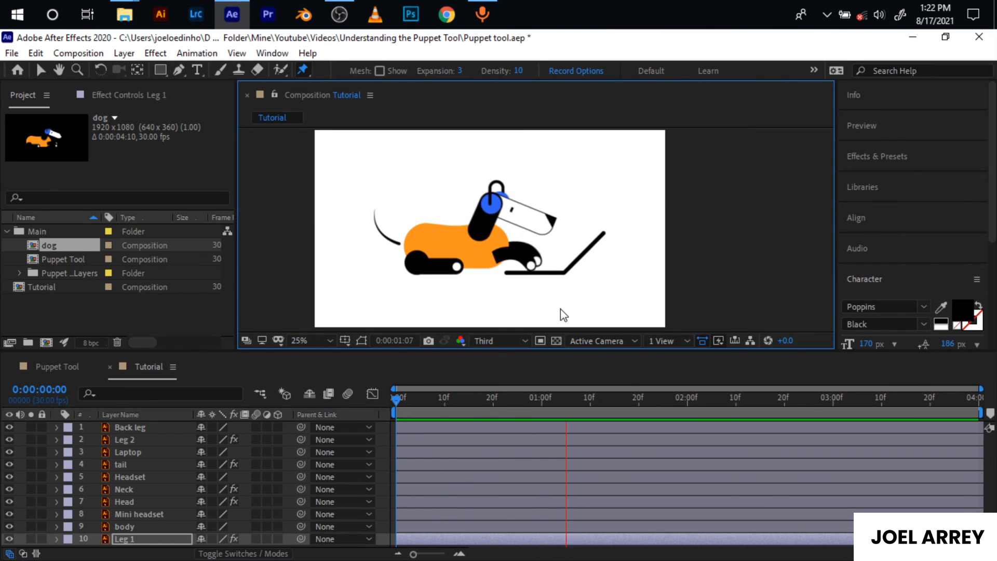
pyautogui.click(396, 397)
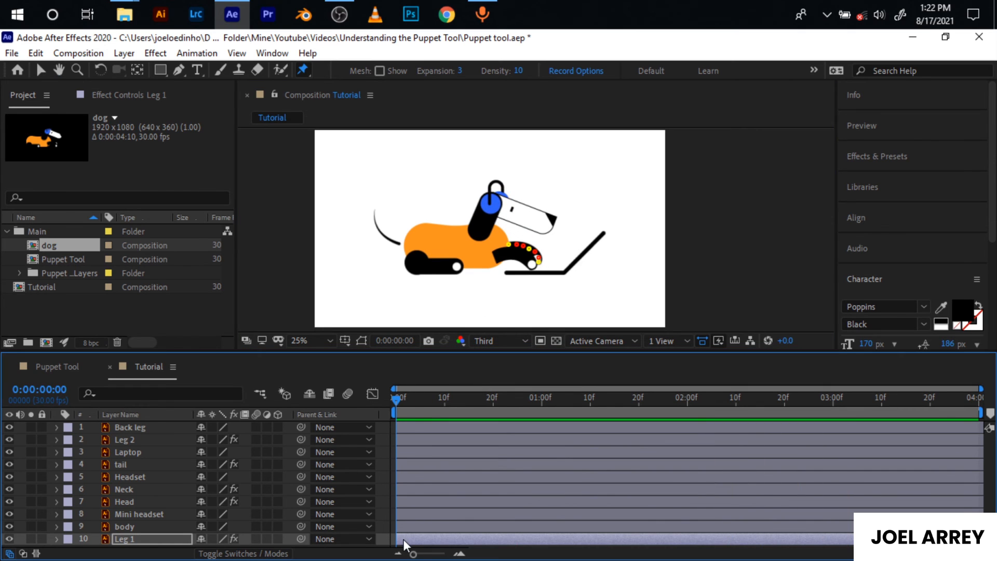
# Shift the Leg 1 layer so it begins slightly before 0:00:00:00, offsetting its taps from Leg 2, and preview the timing
pyautogui.moveTo(403, 539); pyautogui.dragTo(411, 543)
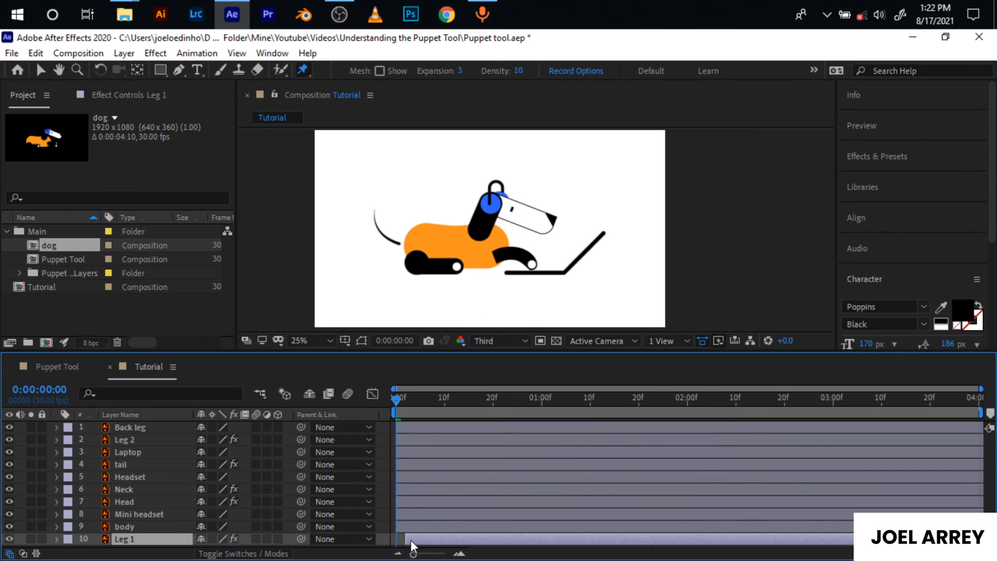
pyautogui.moveTo(395, 540); pyautogui.dragTo(391, 541)
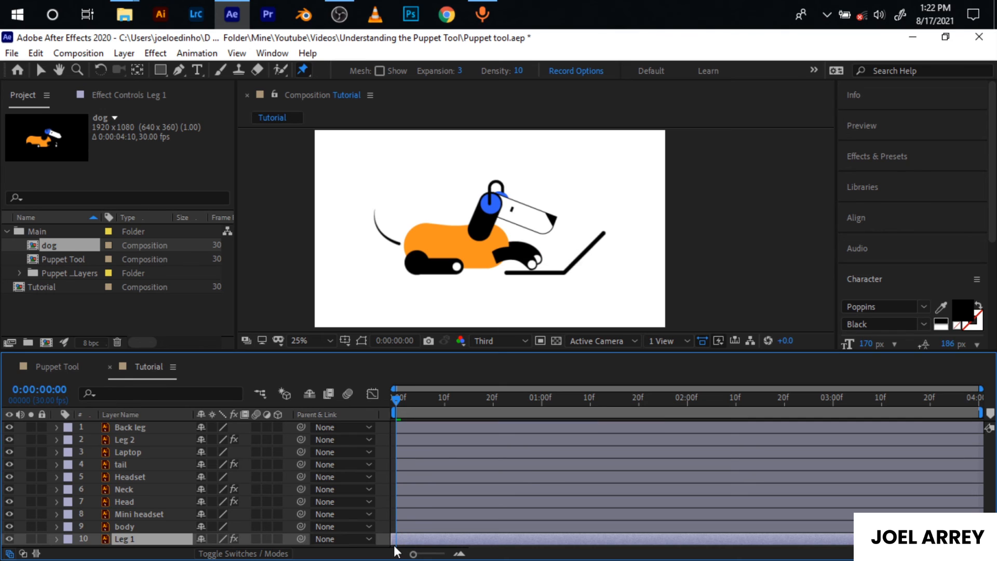
pyautogui.press('space')
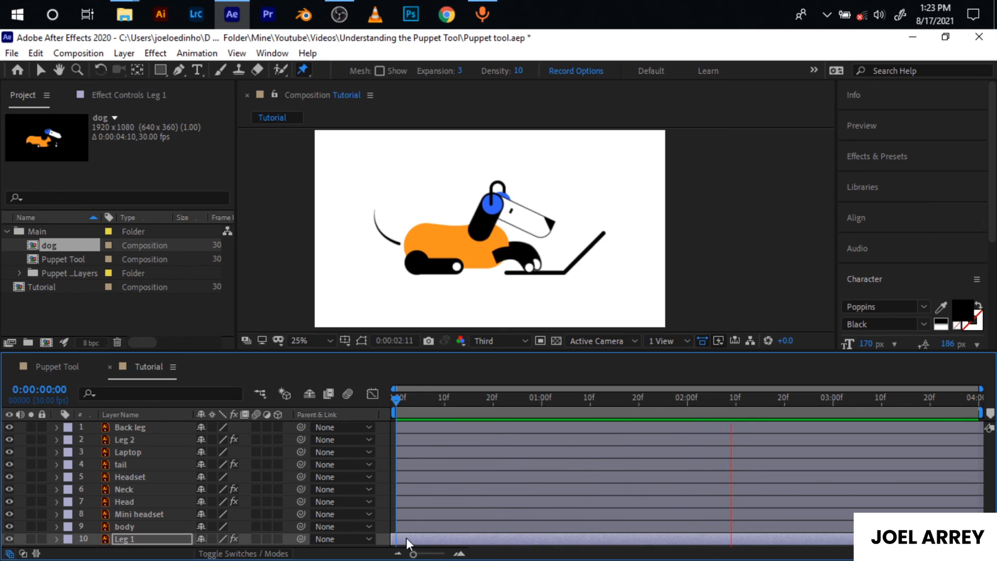
pyautogui.click(396, 400)
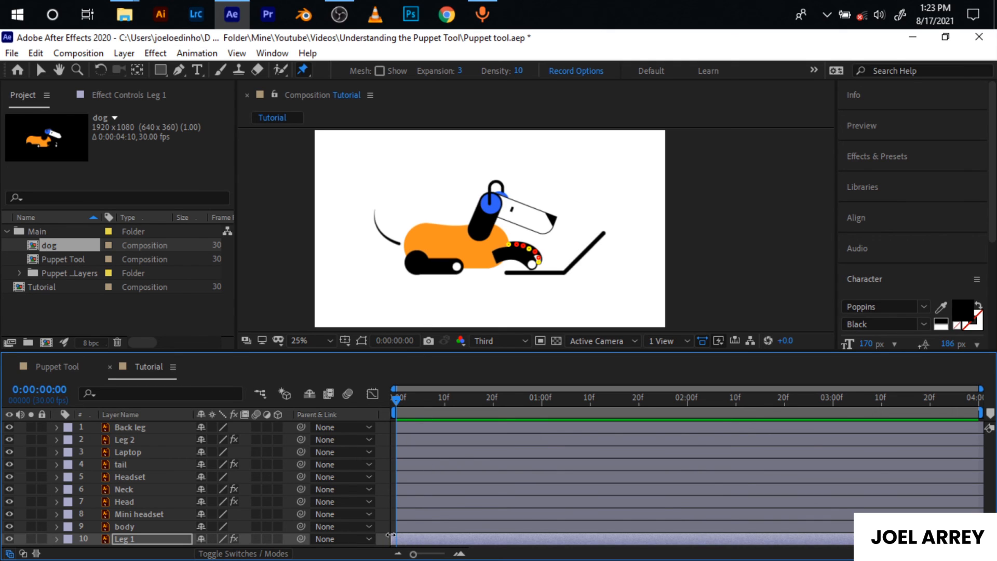
# Place three puppet position pins on the tail layer: at its base, at the middle bend and near the tip
pyautogui.click(133, 456)
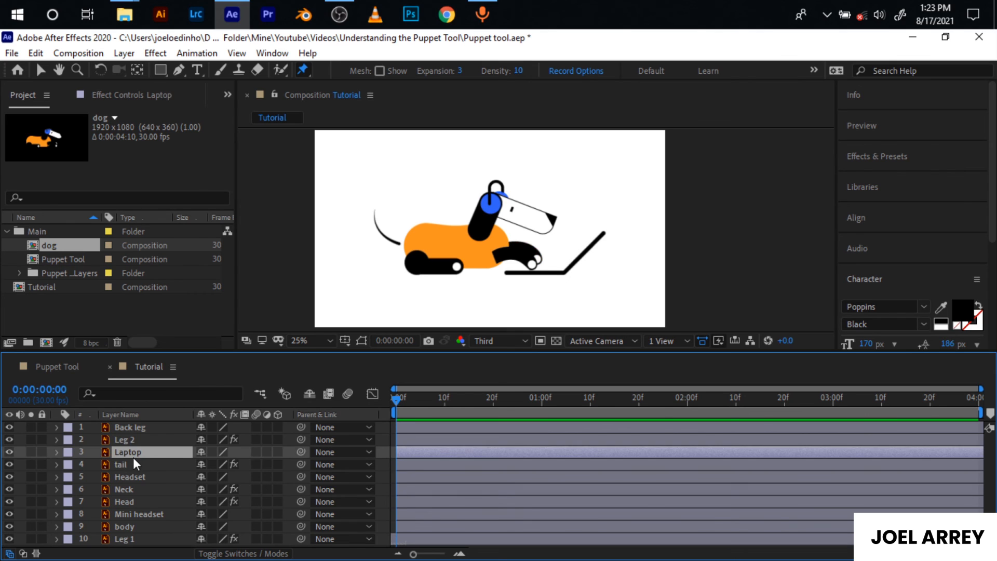
pyautogui.click(131, 466)
pyautogui.press('=')
pyautogui.press('=')
pyautogui.press('=')
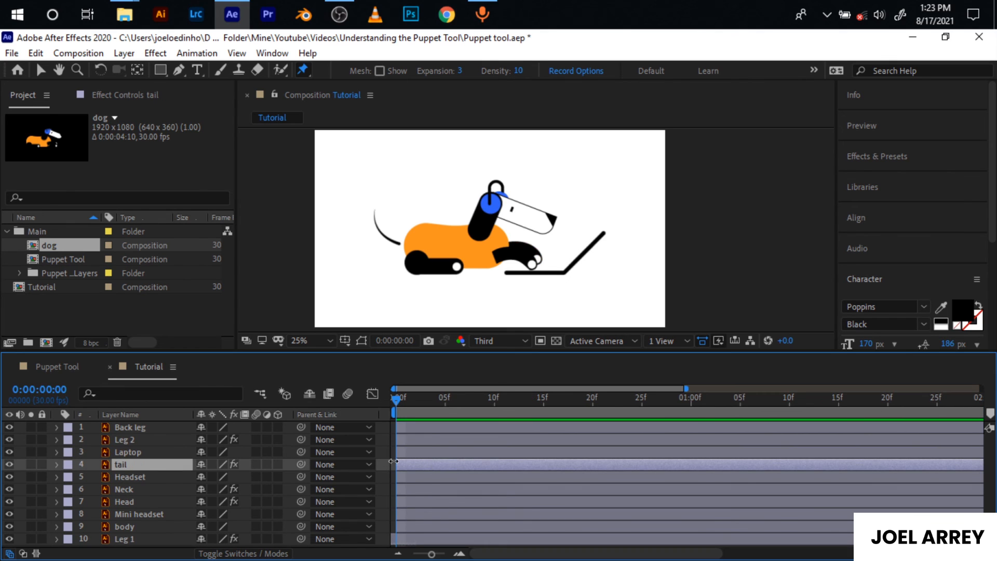
pyautogui.click(303, 67)
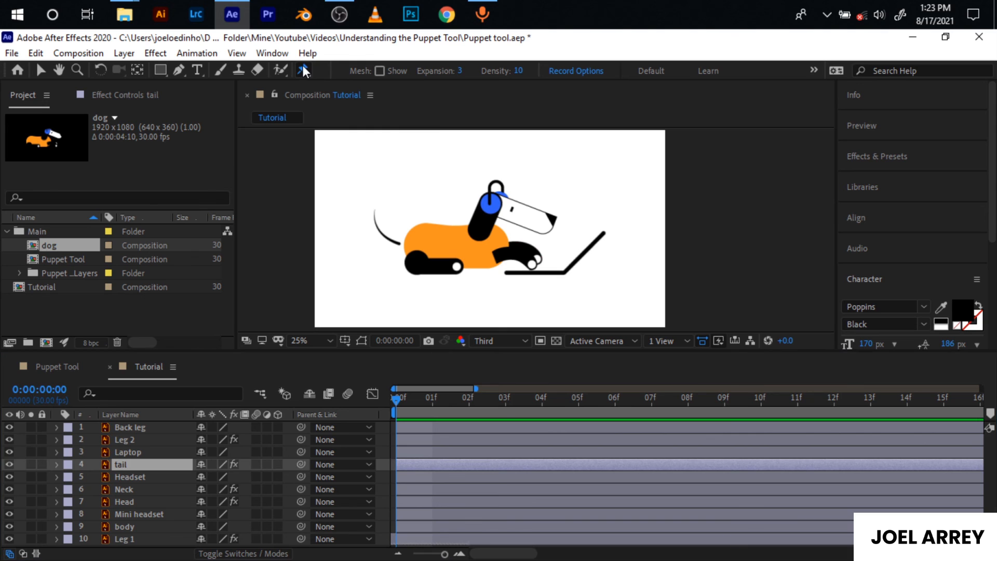
pyautogui.scroll(4, 372, 225)
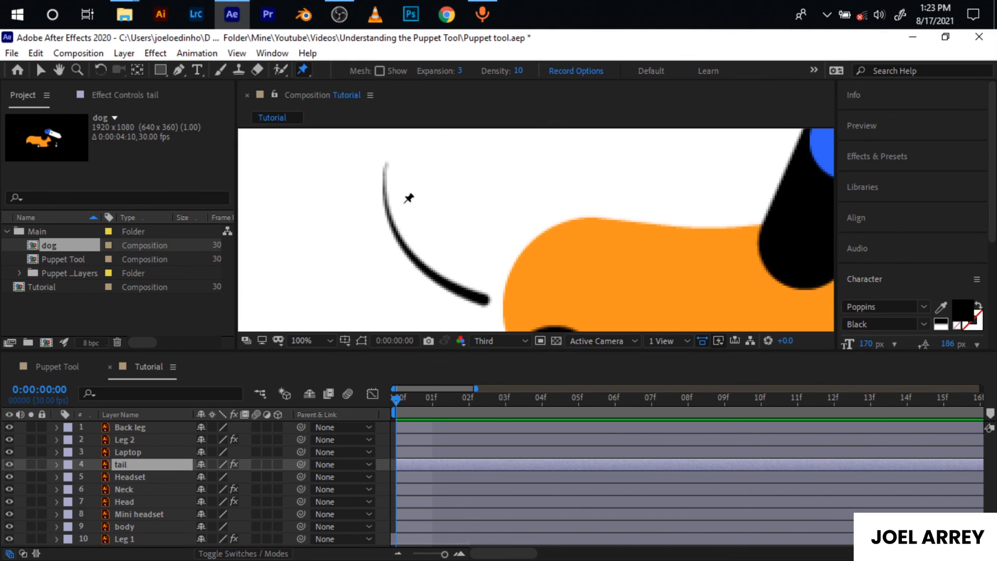
pyautogui.click(485, 301)
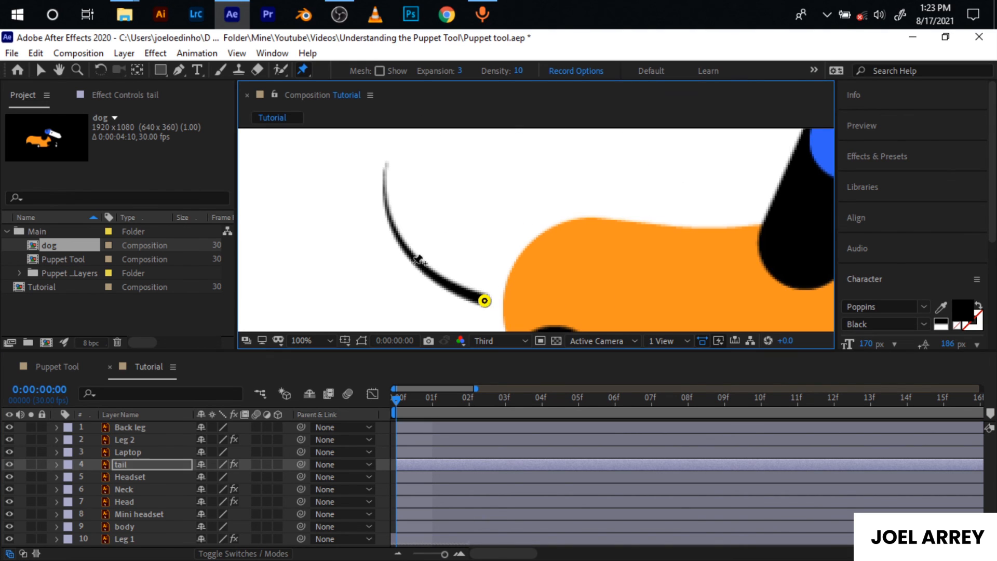
pyautogui.click(424, 265)
pyautogui.click(384, 172)
# Bend the tail toward the body at 0:00:00:20 by moving its tip pin to 76.9, 14.1
pyautogui.hotkey('shift', 'pagedown')
pyautogui.hotkey('shift', 'pagedown')
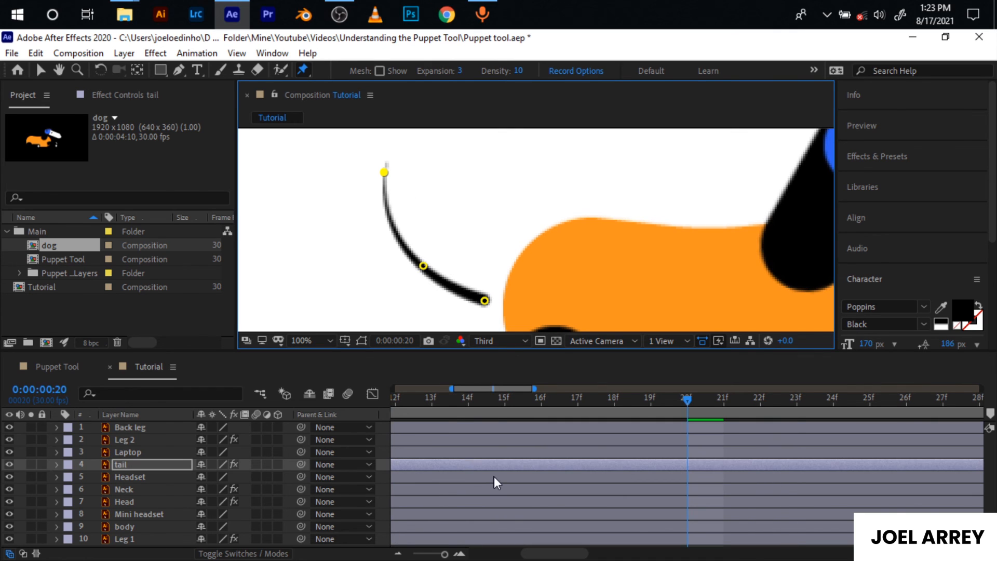
pyautogui.press(';')
pyautogui.press('=')
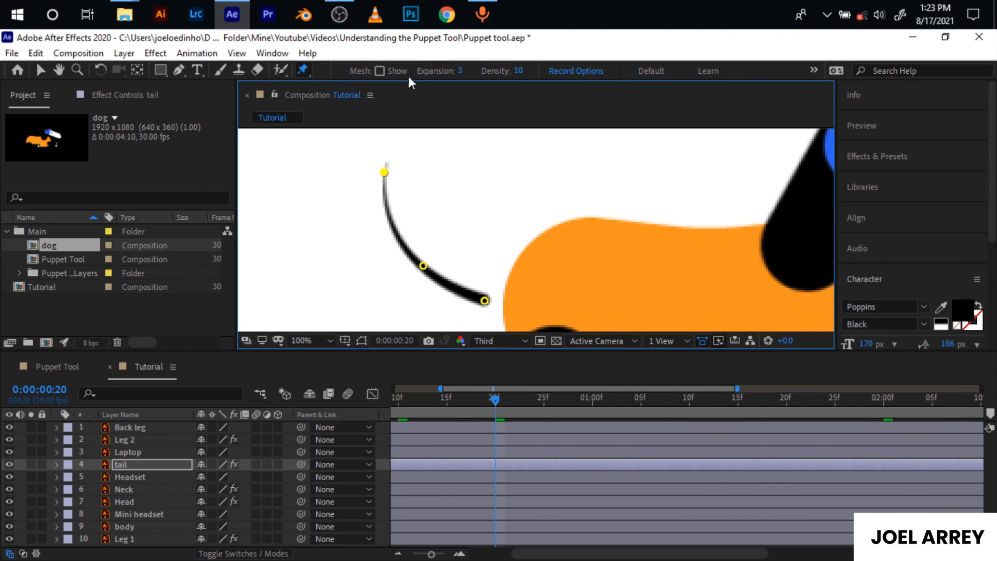
pyautogui.moveTo(385, 174); pyautogui.dragTo(441, 184)
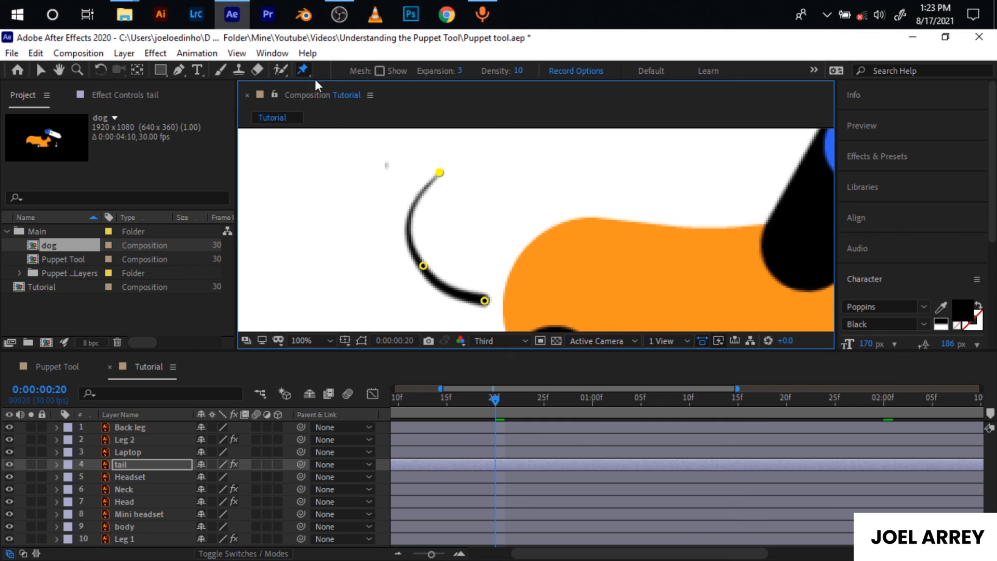
# Add a puppet starch pin on the upper part of the tail and reveal the tail layer's pin keyframes
pyautogui.moveTo(303, 70); pyautogui.dragTo(329, 85)
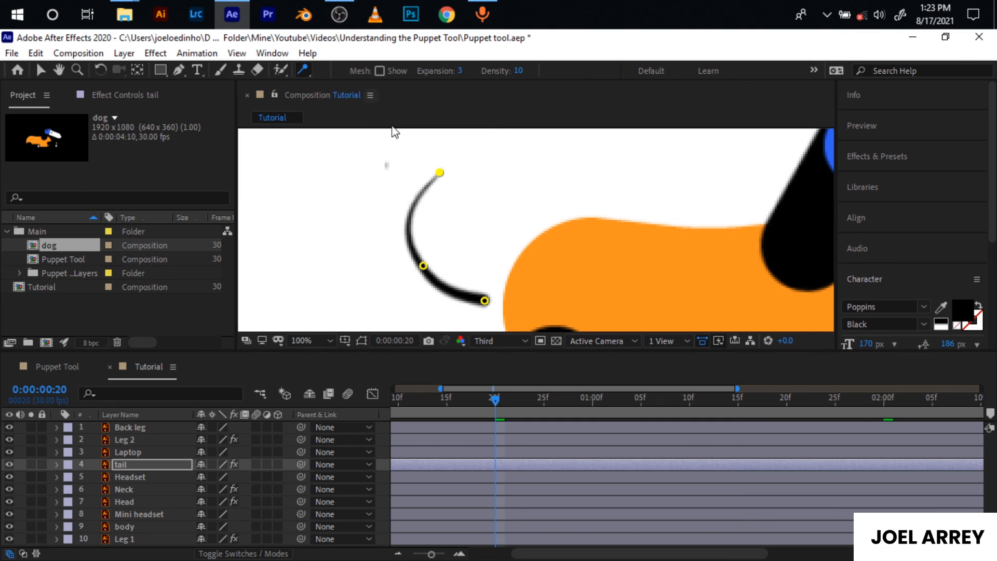
pyautogui.click(417, 202)
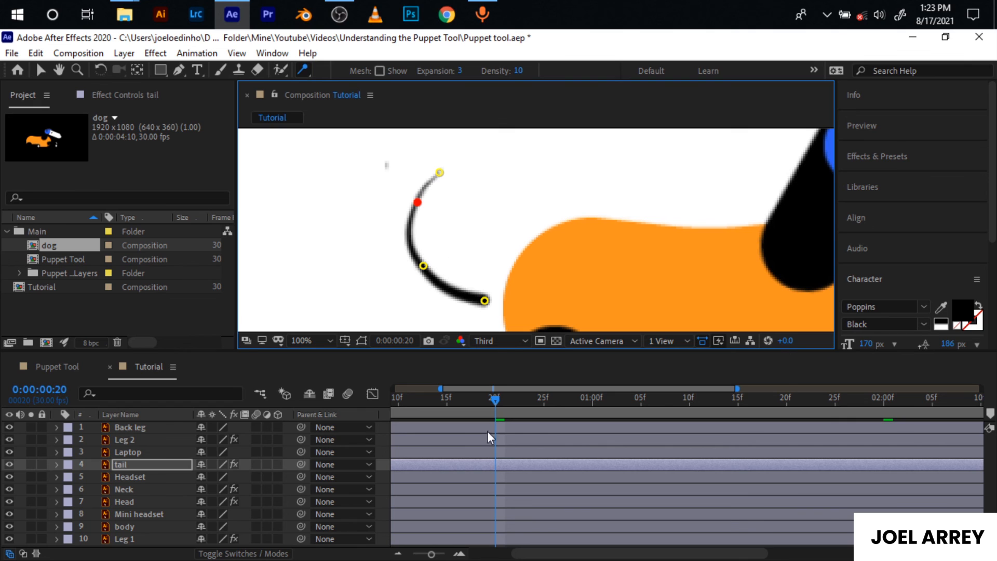
pyautogui.press('u')
pyautogui.scroll(-2, 507, 512)
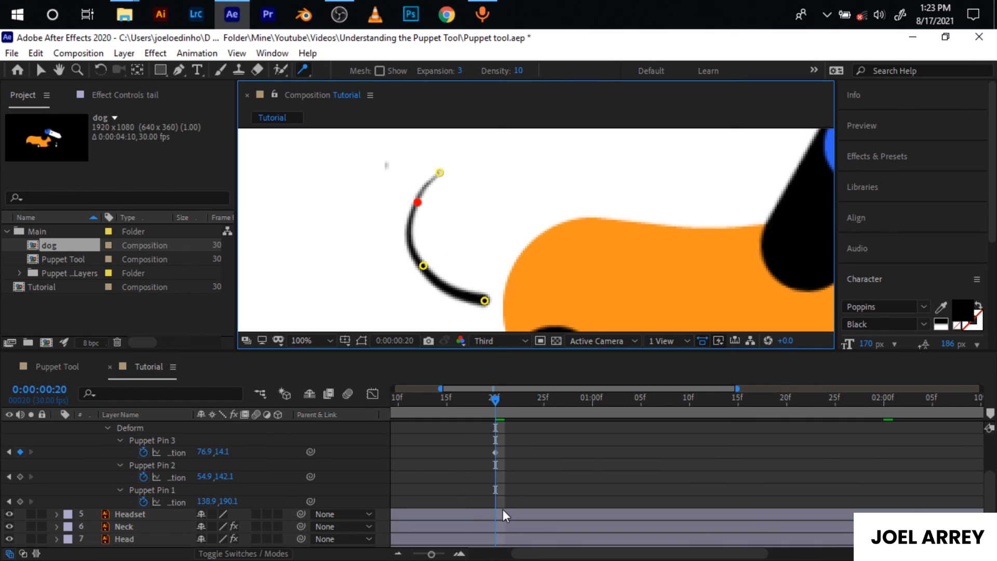
pyautogui.scroll(1, 503, 454)
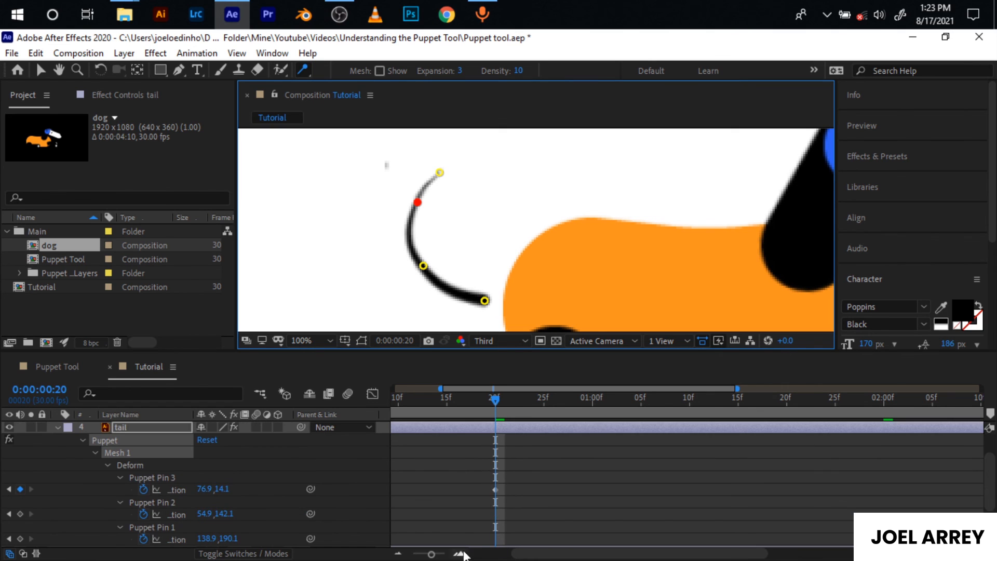
pyautogui.press('-')
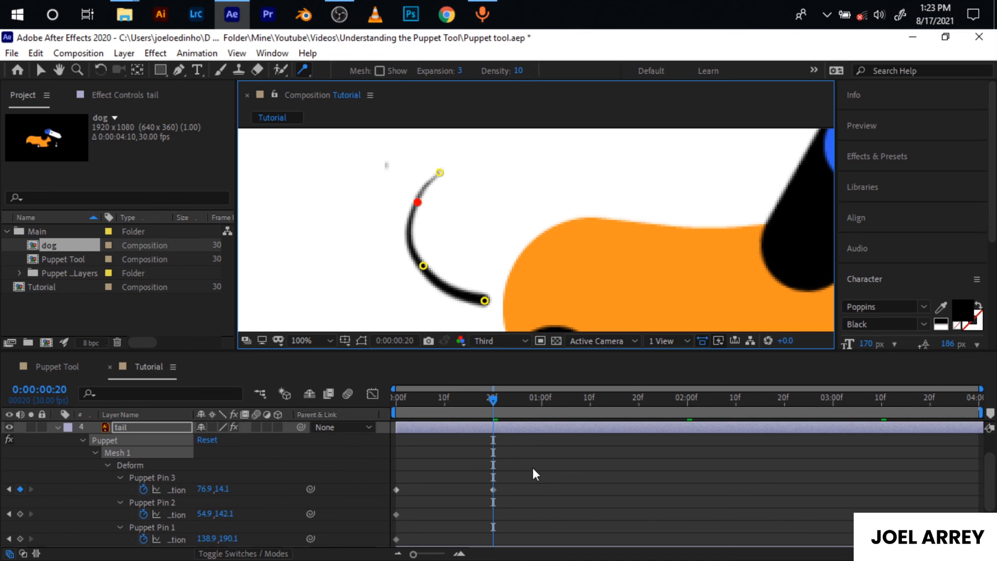
# Apply Easy Ease to the tail tip pin's two keyframes and copy them
pyautogui.press('v')
pyautogui.moveTo(522, 478); pyautogui.dragTo(379, 496)
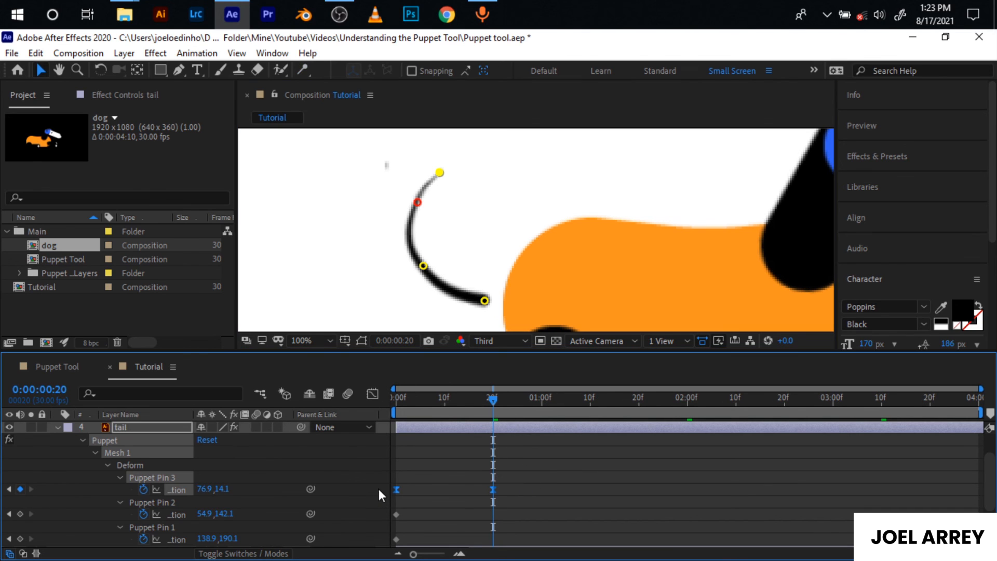
pyautogui.hotkey('ctrl', 'c')
# Paste the copied tail tip keyframe pair at 0:00:01:10 and again at 0:00:02:20
pyautogui.hotkey('shift', 'pagedown')
pyautogui.hotkey('shift', 'pagedown')
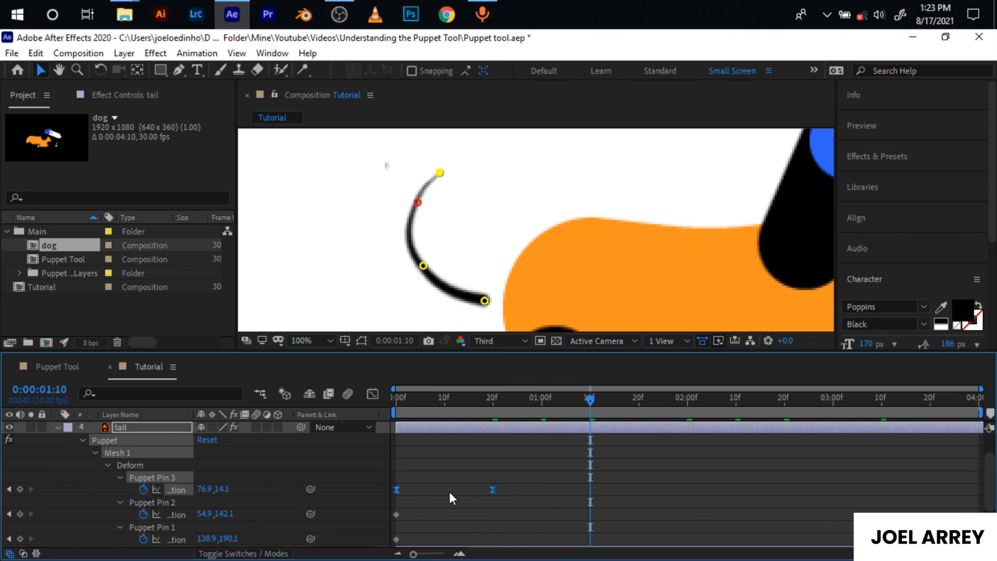
pyautogui.hotkey('ctrl', 'v')
pyautogui.hotkey('shift', 'pagedown')
pyautogui.hotkey('shift', 'pagedown')
pyautogui.hotkey('shift', 'pagedown')
pyautogui.hotkey('shift', 'pagedown')
pyautogui.hotkey('ctrl', 'v')
pyautogui.hotkey('shift', 'pagedown')
pyautogui.hotkey('shift', 'pagedown')
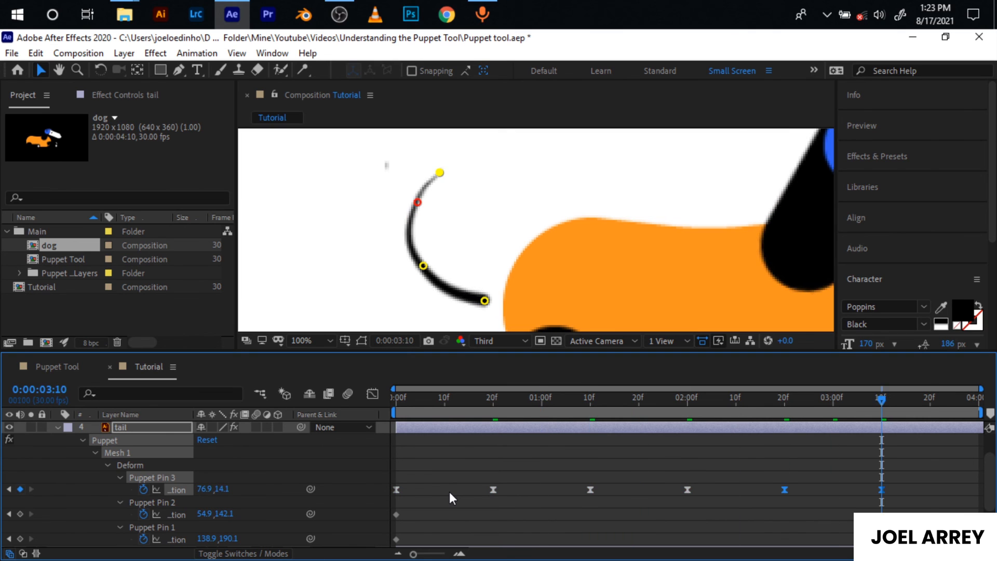
# Move the tail tip keyframe at 0:00:02:20 to 0:00:03:29, near the end of the composition
pyautogui.hotkey('shift', 'pagedown')
pyautogui.hotkey('shift', 'pagedown')
pyautogui.click(790, 487)
pyautogui.moveTo(785, 489); pyautogui.dragTo(974, 491)
pyautogui.click(973, 403)
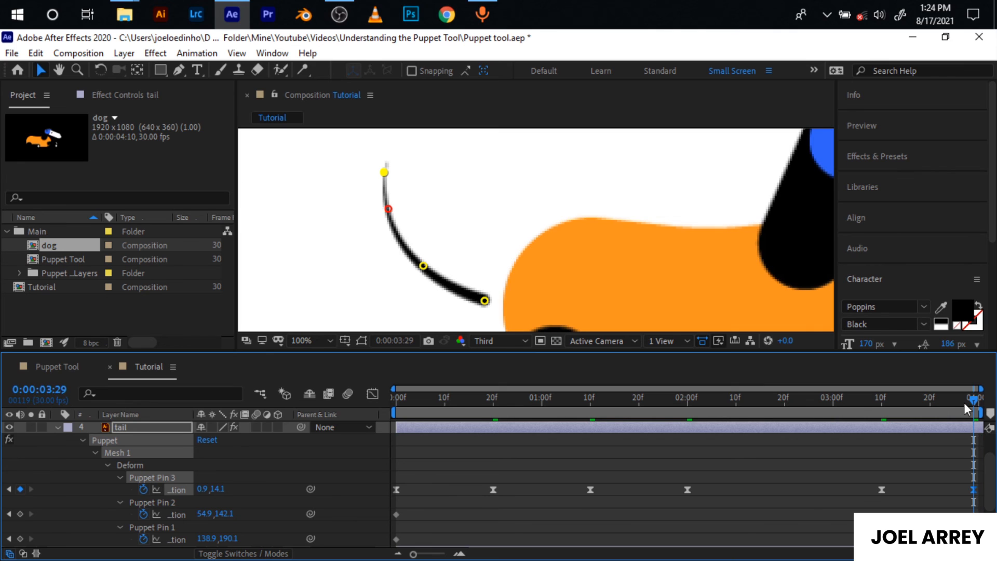
# Collapse the tail layer's keyframes and preview the whole dog animation from 0:00:00:00
pyautogui.press('u')
pyautogui.press('Home')
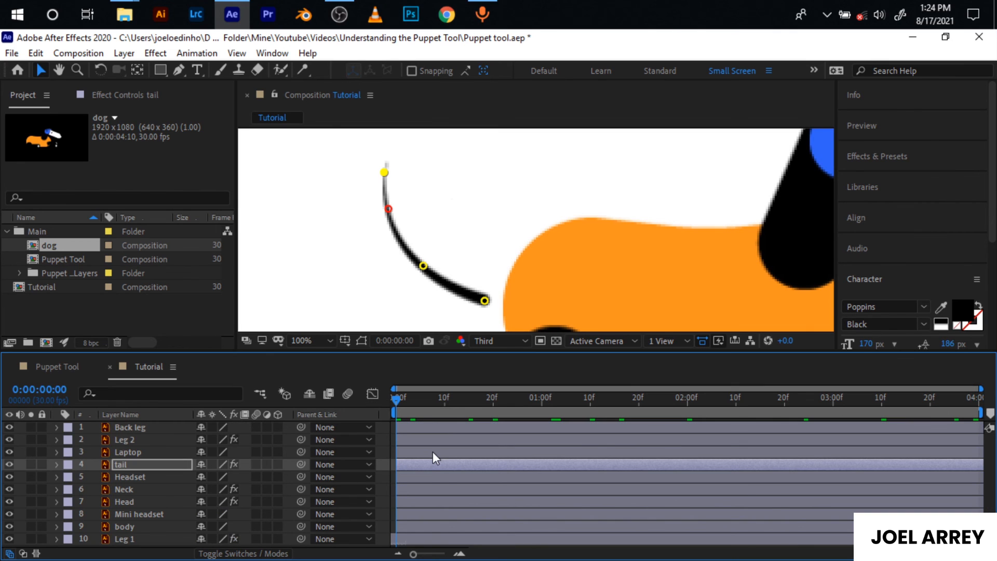
pyautogui.scroll(-2, 522, 239)
pyautogui.press('space')
pyautogui.moveTo(579, 261); pyautogui.dragTo(473, 261)
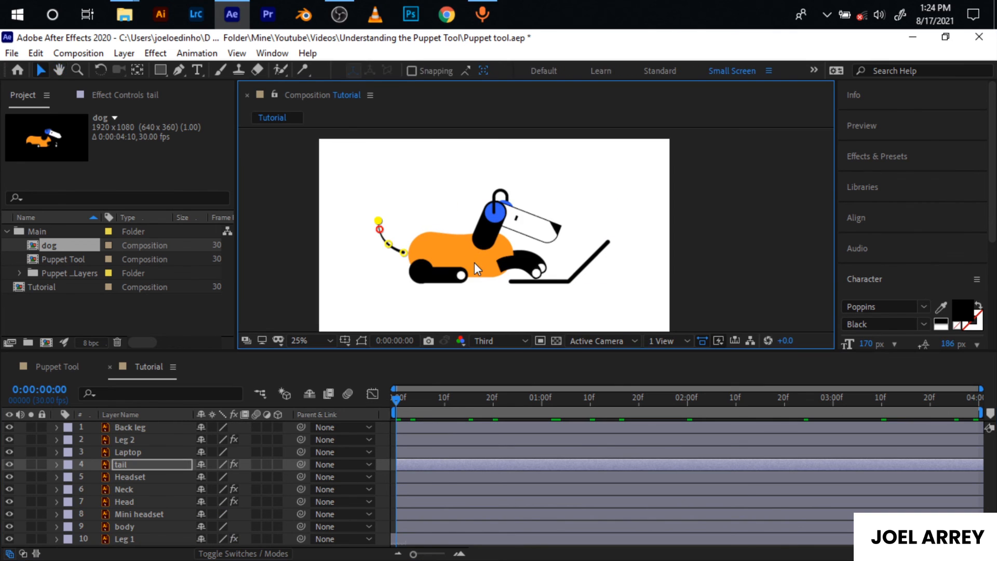
pyautogui.press('space')
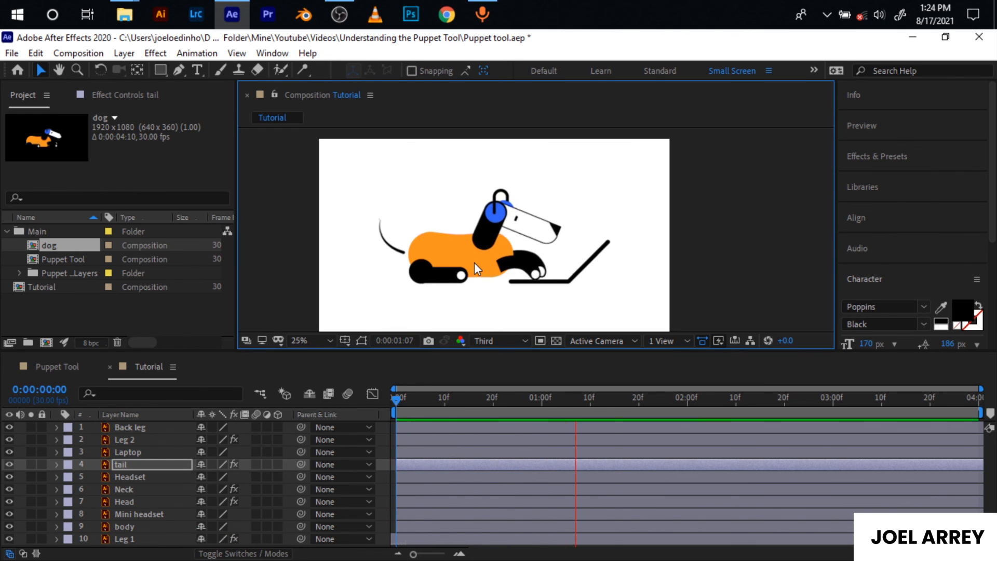